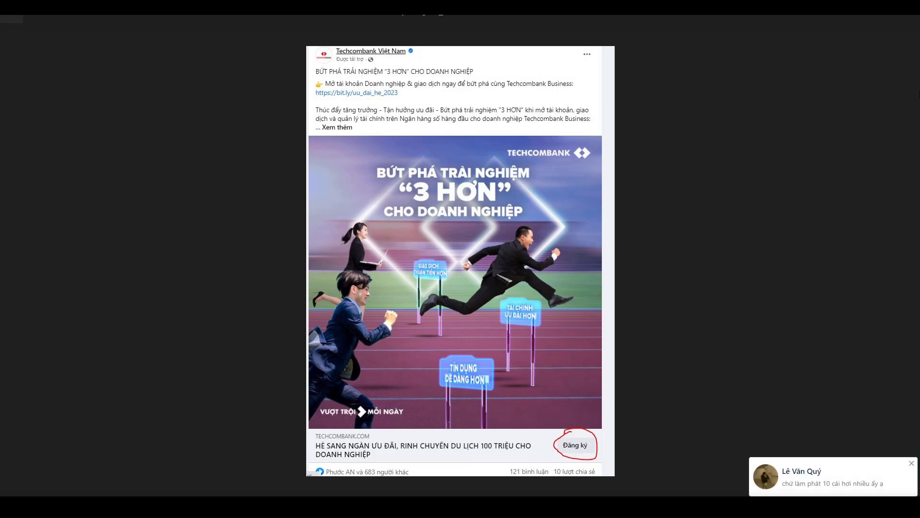
Bring up the Alt+Tab window switcher over the Techcombank ad screenshot in Photos
{"action": "key", "text": "alt+Tab"}
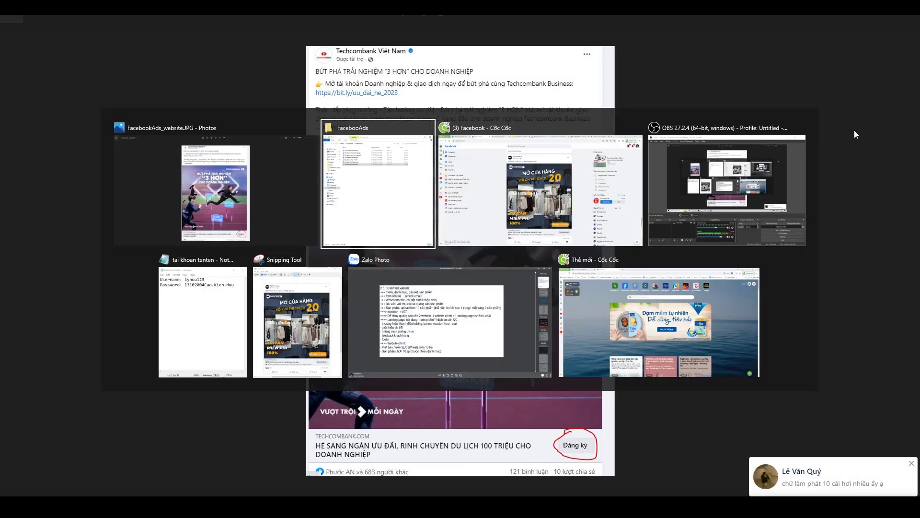
Open the NHK Furniture ad's landing page from Facebook, browse it, then return to the feed
{"action": "left_click", "coordinate": [532, 137]}
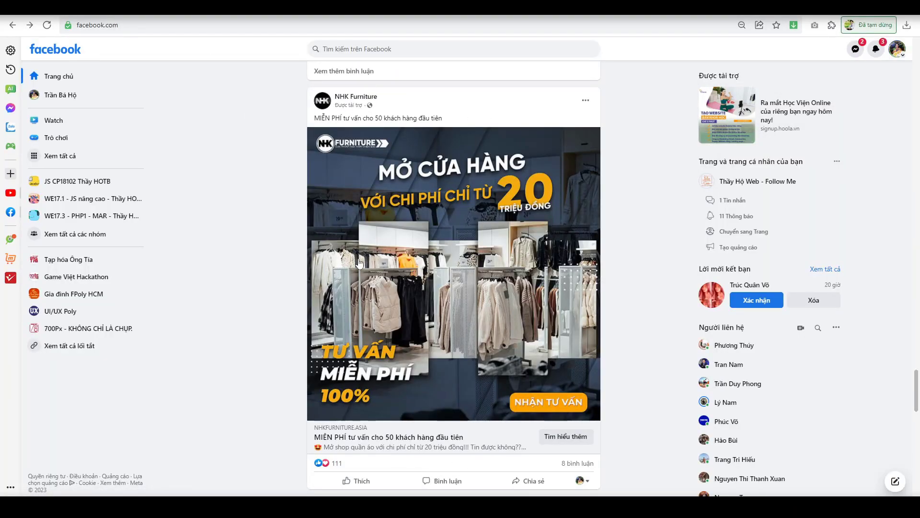
{"action": "left_click", "coordinate": [417, 207]}
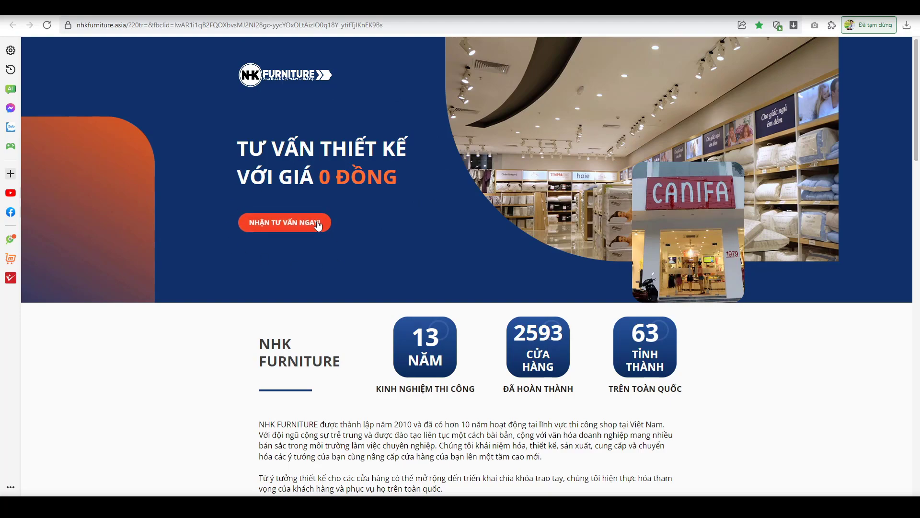
{"action": "scroll", "coordinate": [318, 221], "scroll_direction": "down", "scroll_amount": 5}
{"action": "scroll", "coordinate": [489, 242], "scroll_direction": "down", "scroll_amount": 7}
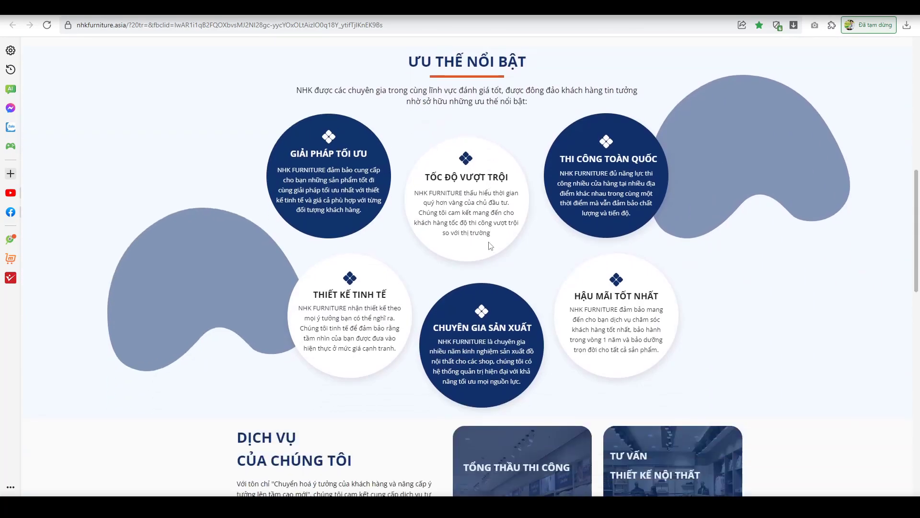
{"action": "scroll", "coordinate": [488, 241], "scroll_direction": "down", "scroll_amount": 13}
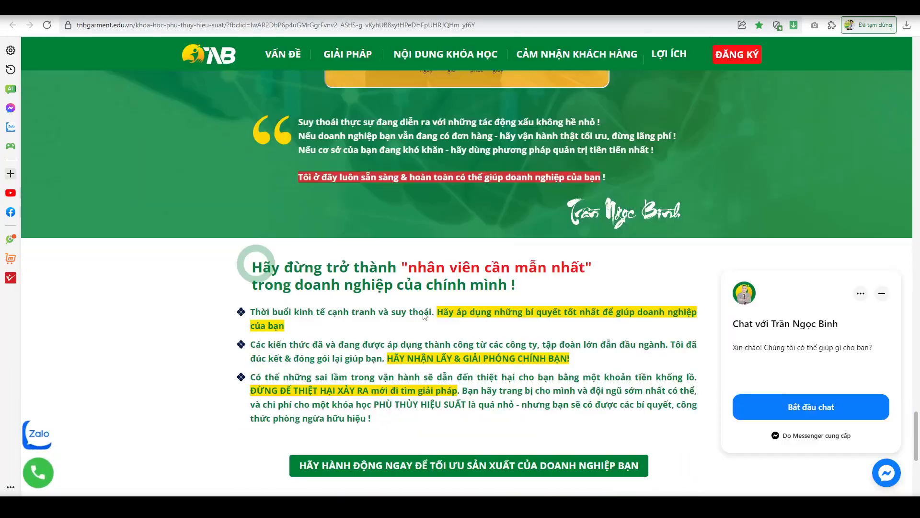
{"action": "scroll", "coordinate": [441, 329], "scroll_direction": "up", "scroll_amount": 3}
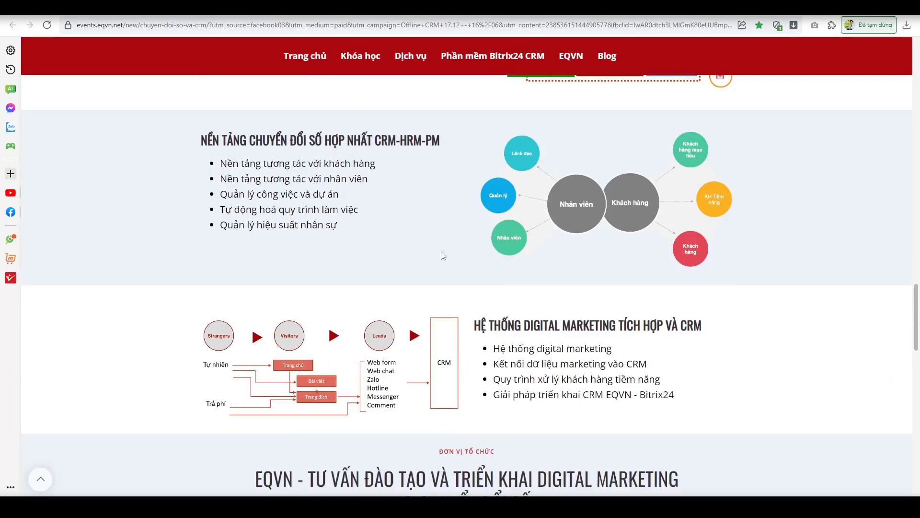
{"action": "scroll", "coordinate": [440, 254], "scroll_direction": "down", "scroll_amount": 8}
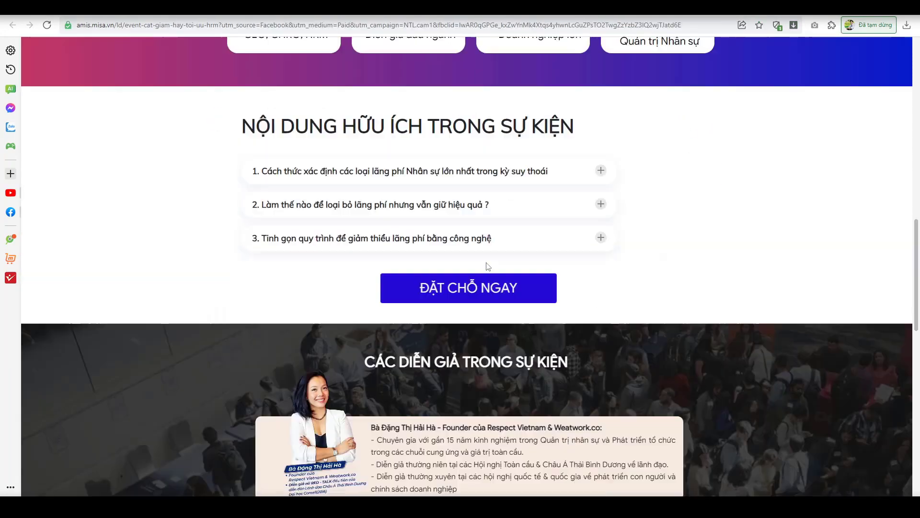
{"action": "scroll", "coordinate": [460, 266], "scroll_direction": "down", "scroll_amount": 14}
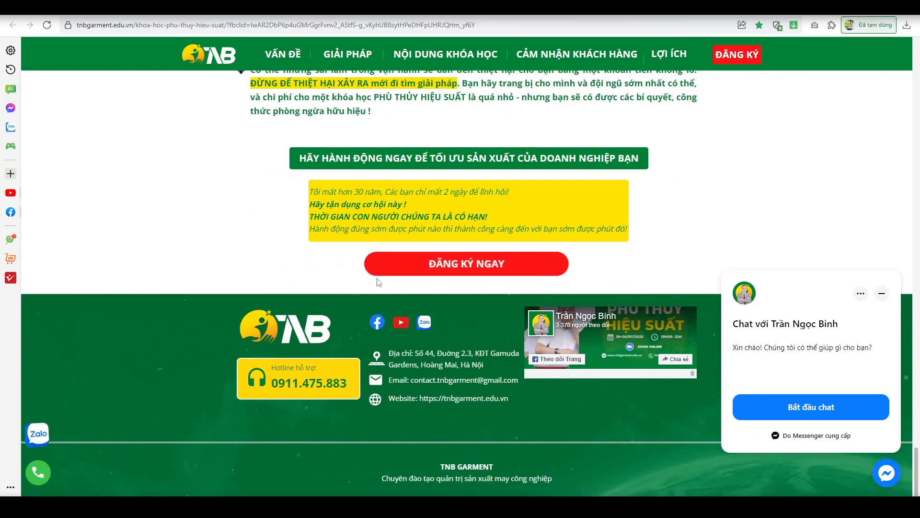
{"action": "scroll", "coordinate": [379, 284], "scroll_direction": "up", "scroll_amount": 10}
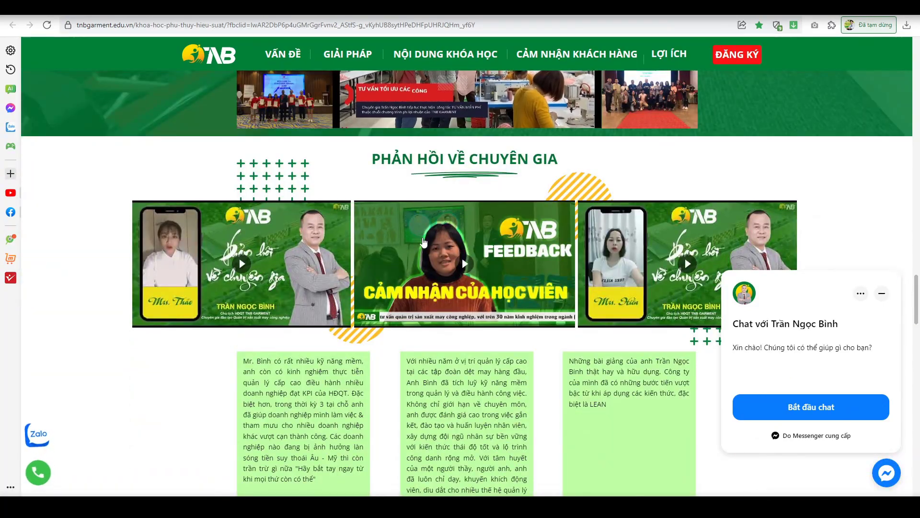
{"action": "scroll", "coordinate": [379, 284], "scroll_direction": "up", "scroll_amount": 7}
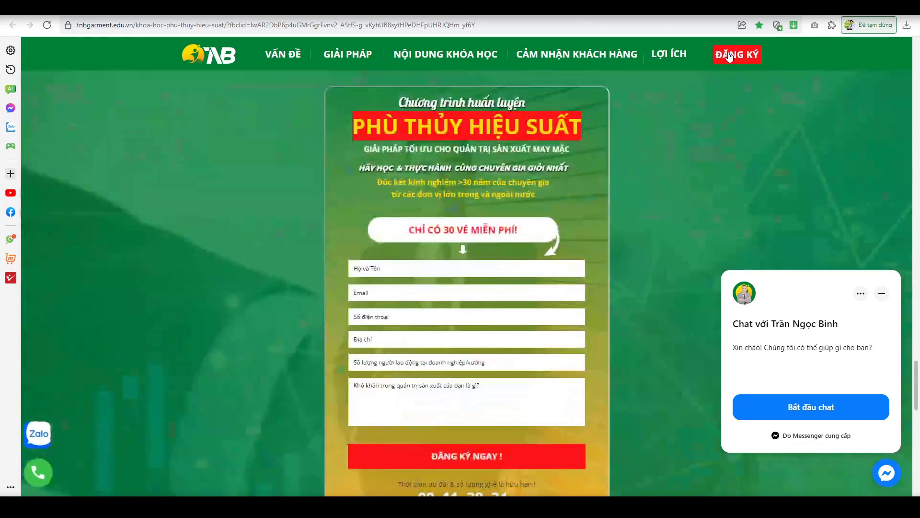
{"action": "left_click", "coordinate": [737, 55]}
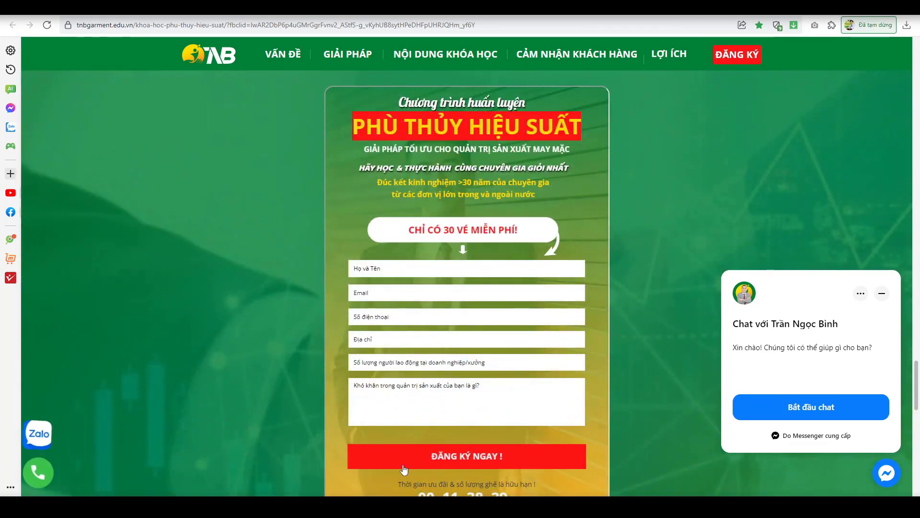
{"action": "key", "text": "alt+Left"}
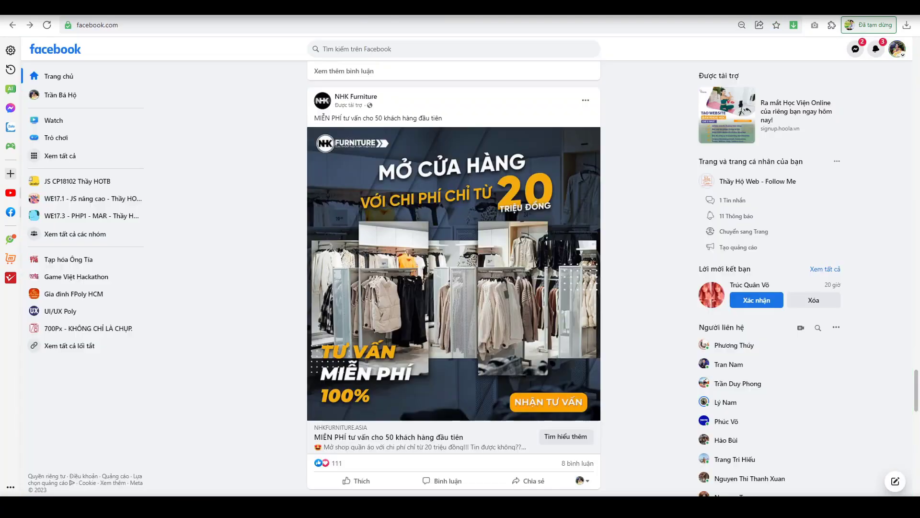
Leave the ad pages and log into the TenTen.vn account management dashboard
{"action": "left_click", "coordinate": [566, 435]}
{"action": "key", "text": "alt+Left"}
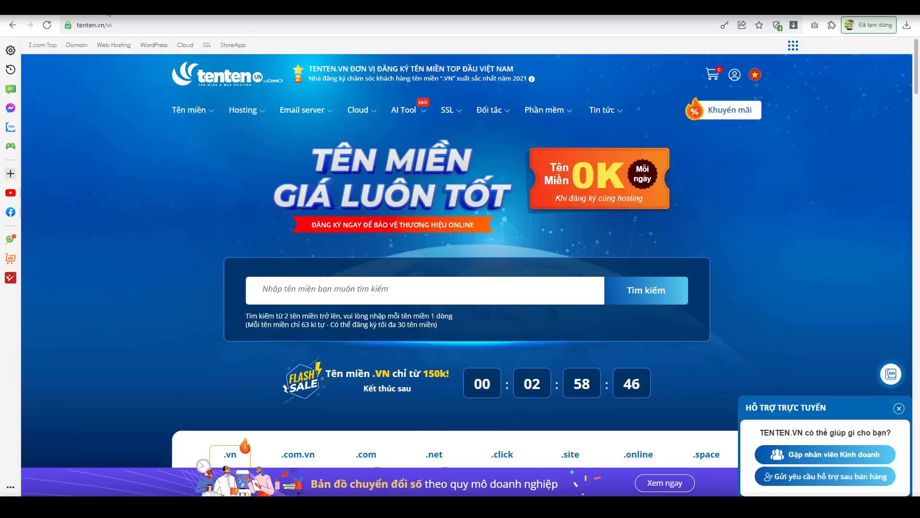
{"action": "key", "text": "alt+Left"}
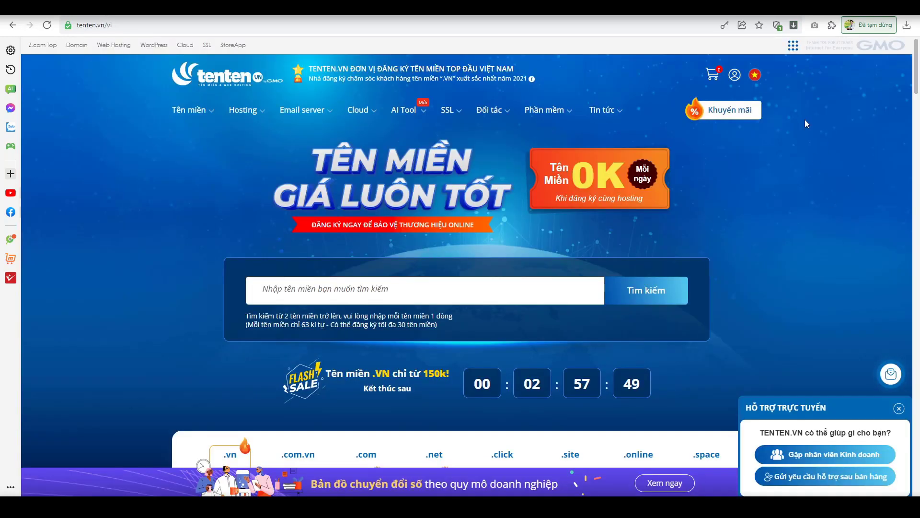
{"action": "left_click", "coordinate": [735, 76]}
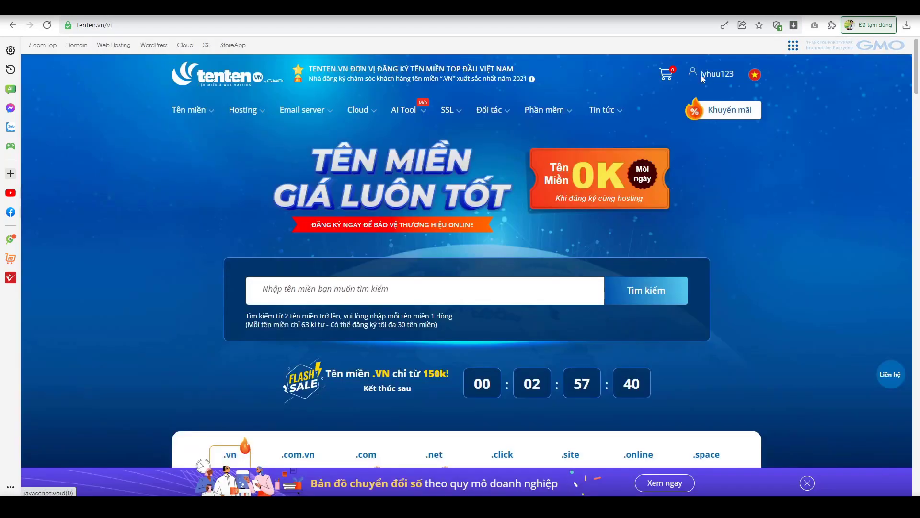
{"action": "mouse_move", "coordinate": [728, 79]}
{"action": "left_click", "coordinate": [736, 118]}
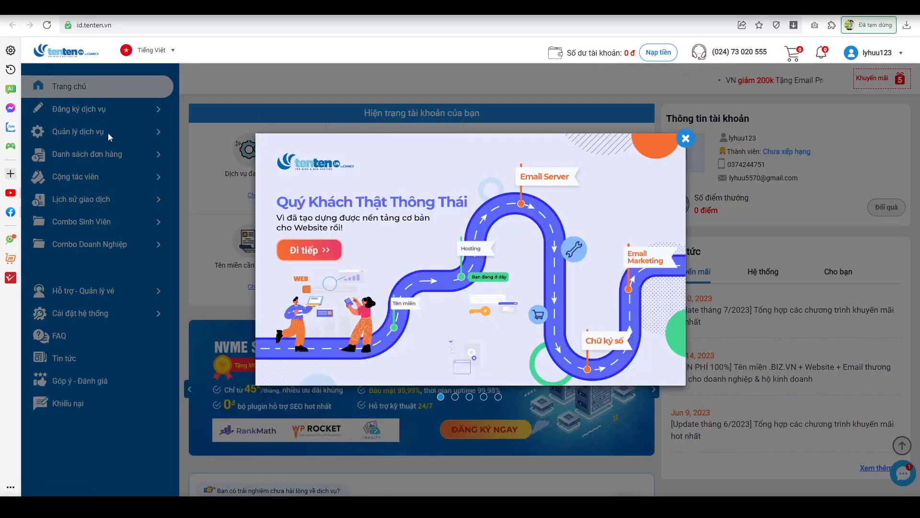
Open SSD Hosting under service management and auto-login to ongtia.id.vn's cPanel
{"action": "left_click", "coordinate": [108, 133]}
{"action": "left_click", "coordinate": [108, 134]}
{"action": "left_click", "coordinate": [82, 186]}
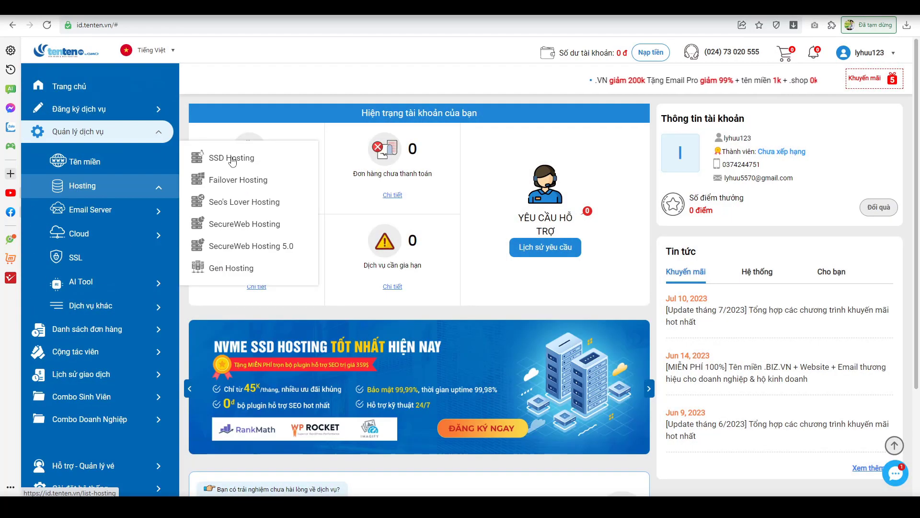
{"action": "left_click", "coordinate": [232, 158]}
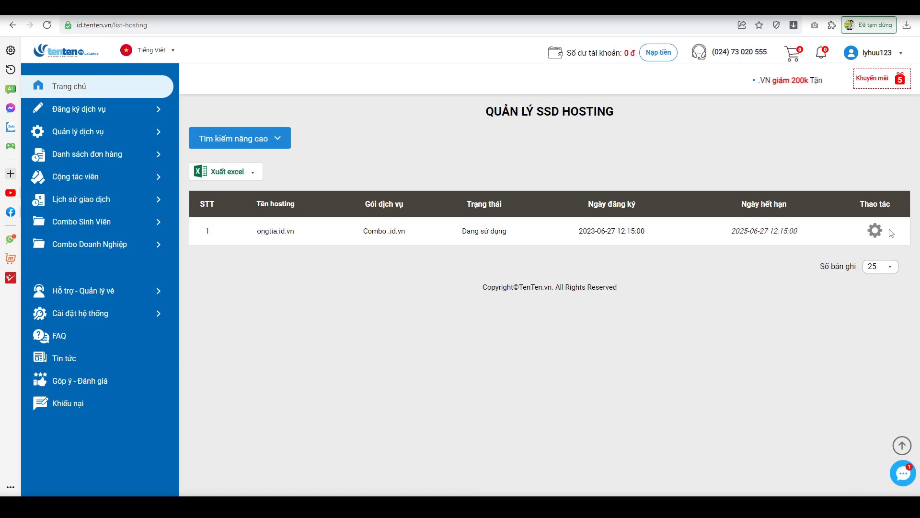
{"action": "left_click", "coordinate": [875, 232]}
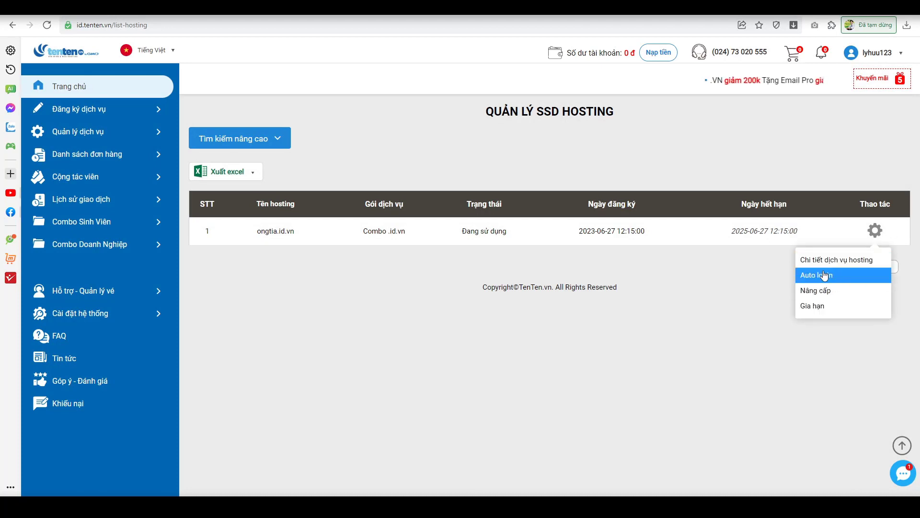
{"action": "left_click", "coordinate": [818, 274]}
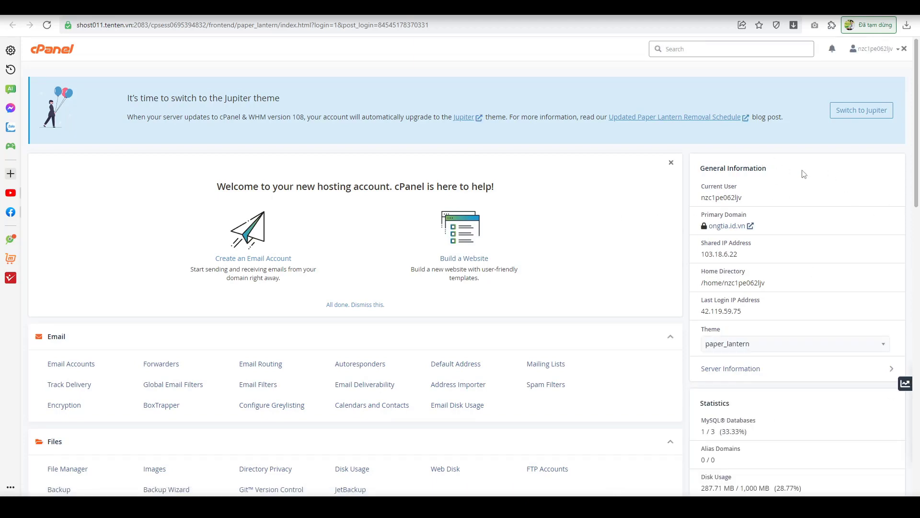
{"action": "scroll", "coordinate": [804, 173], "scroll_direction": "down", "scroll_amount": 5}
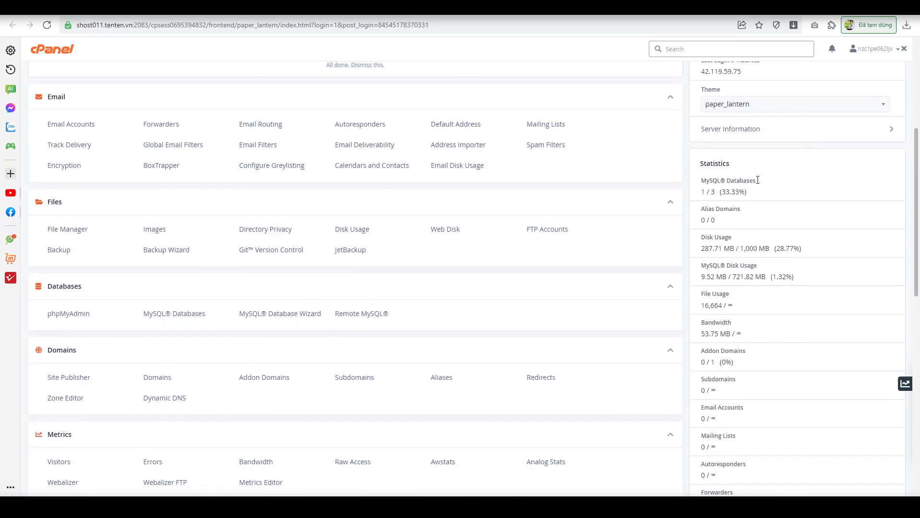
{"action": "left_click_drag", "start_coordinate": [766, 184], "coordinate": [716, 191]}
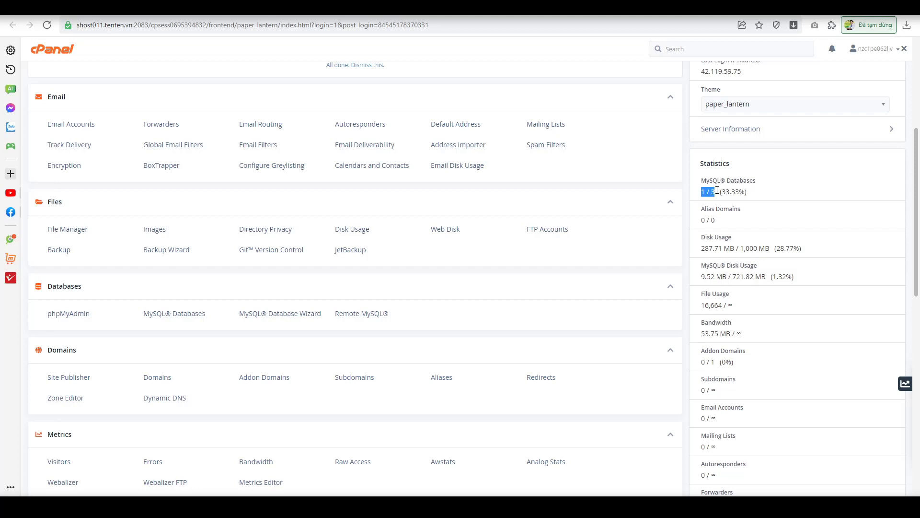
{"action": "scroll", "coordinate": [717, 191], "scroll_direction": "down", "scroll_amount": 1}
{"action": "mouse_move", "coordinate": [742, 192]}
{"action": "left_mouse_down"}
{"action": "mouse_move", "coordinate": [702, 194]}
{"action": "mouse_move", "coordinate": [732, 201]}
{"action": "left_mouse_up"}
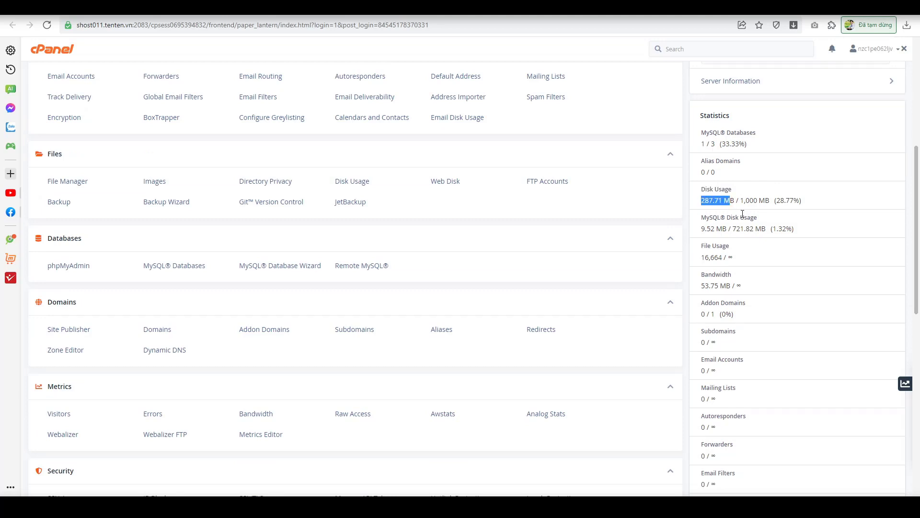
{"action": "scroll", "coordinate": [743, 213], "scroll_direction": "down", "scroll_amount": 1}
{"action": "scroll", "coordinate": [744, 211], "scroll_direction": "down", "scroll_amount": 1}
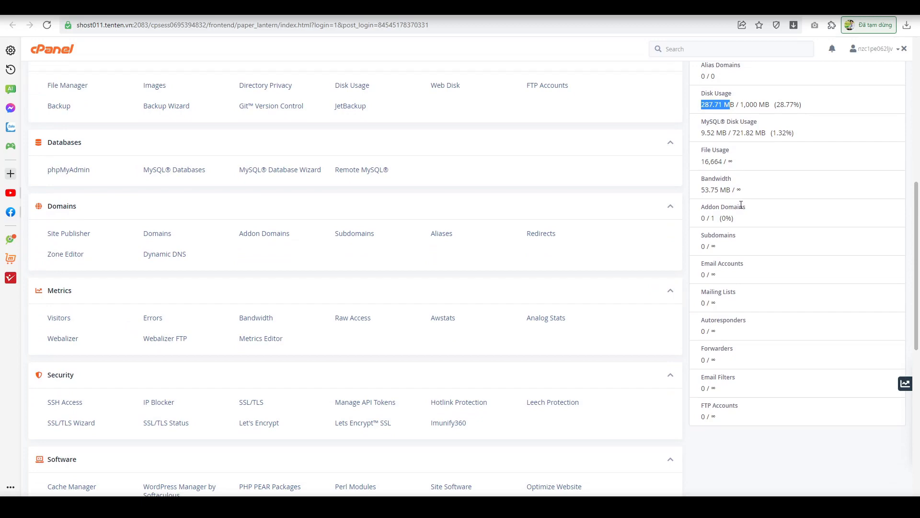
{"action": "scroll", "coordinate": [742, 204], "scroll_direction": "up", "scroll_amount": 6}
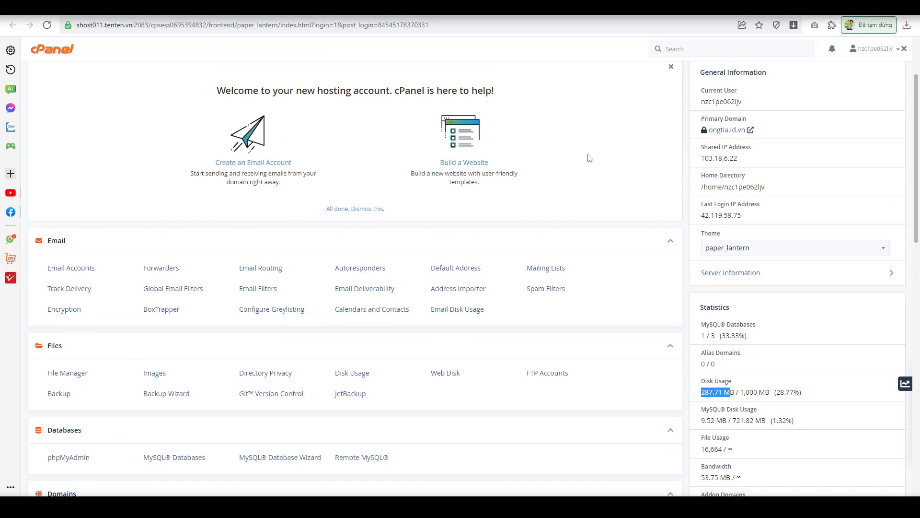
{"action": "scroll", "coordinate": [589, 154], "scroll_direction": "down", "scroll_amount": 4}
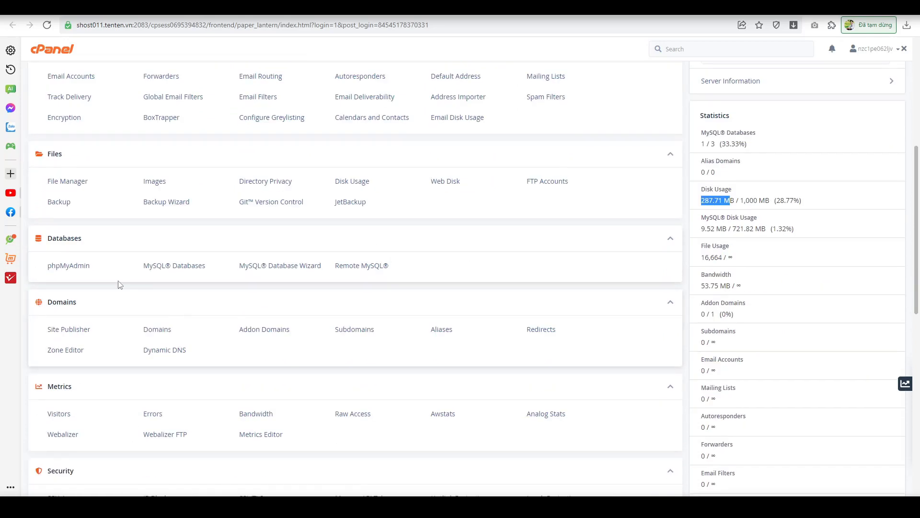
Create the subdomain giaynam.ongtia.id.vn, rooted at /giaynam.ongtia.id.vn, and go back to cPanel home
{"action": "left_click", "coordinate": [355, 330]}
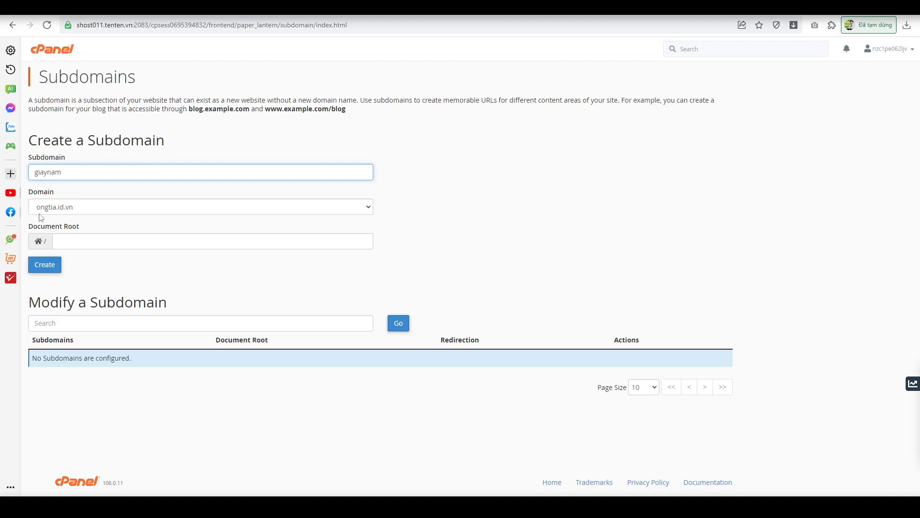
{"action": "left_click", "coordinate": [43, 268]}
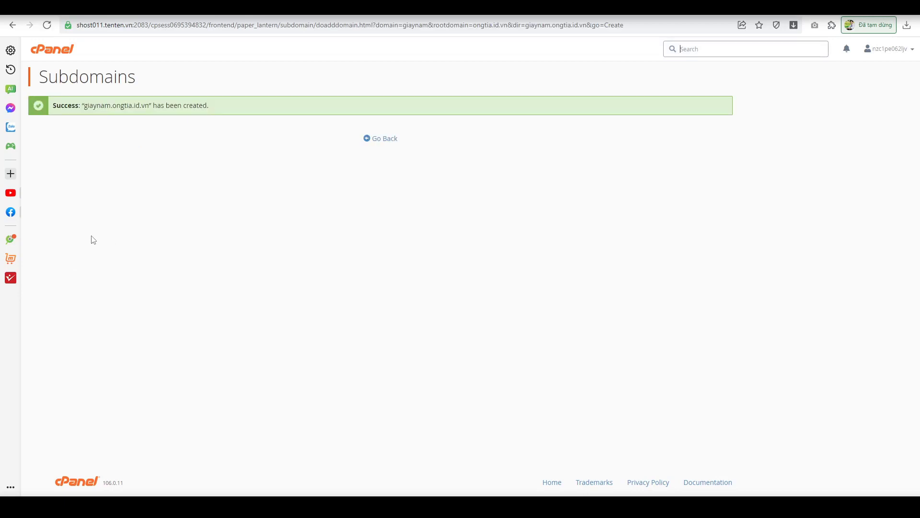
{"action": "left_click_drag", "start_coordinate": [85, 106], "coordinate": [150, 104]}
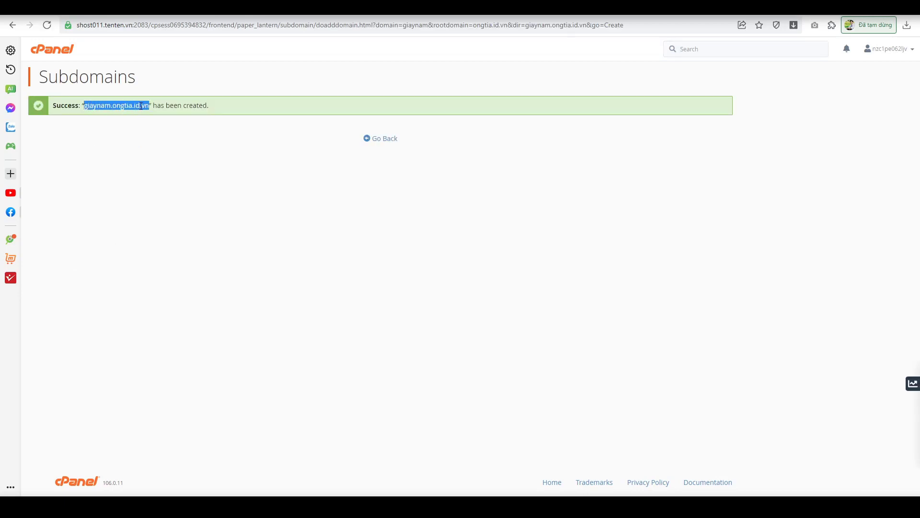
{"action": "left_click", "coordinate": [387, 139]}
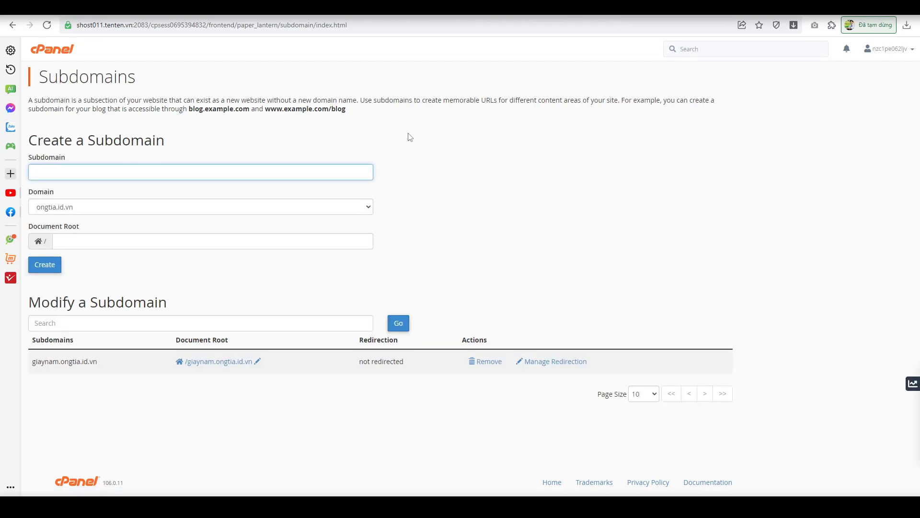
{"action": "left_click", "coordinate": [52, 48]}
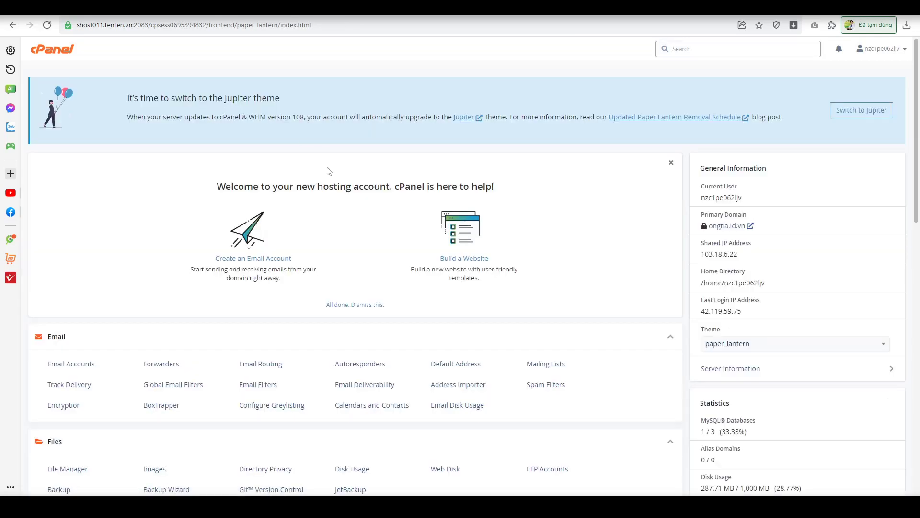
Create the MySQL database giaynam (nzc1pe06_giaynam) from the MySQL Databases page
{"action": "scroll", "coordinate": [329, 172], "scroll_direction": "down", "scroll_amount": 3}
{"action": "scroll", "coordinate": [328, 172], "scroll_direction": "down", "scroll_amount": 3}
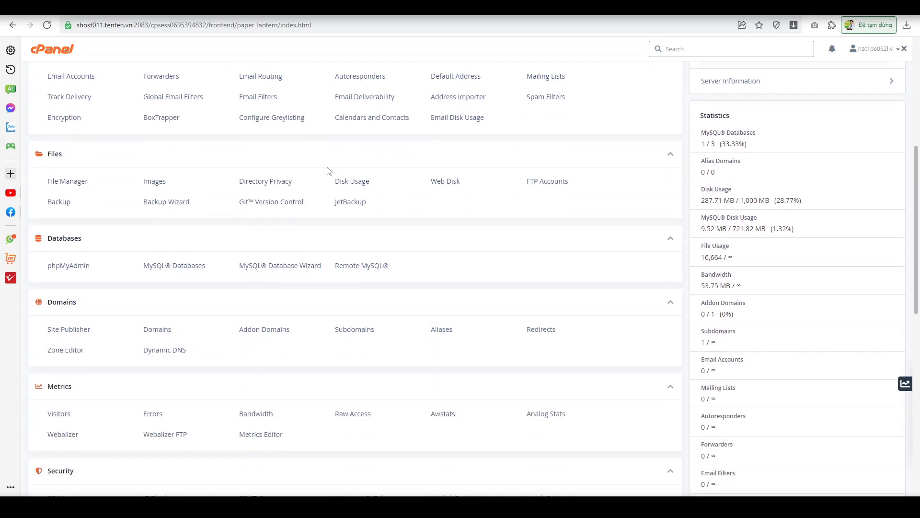
{"action": "left_click", "coordinate": [178, 269]}
{"action": "left_click", "coordinate": [119, 179]}
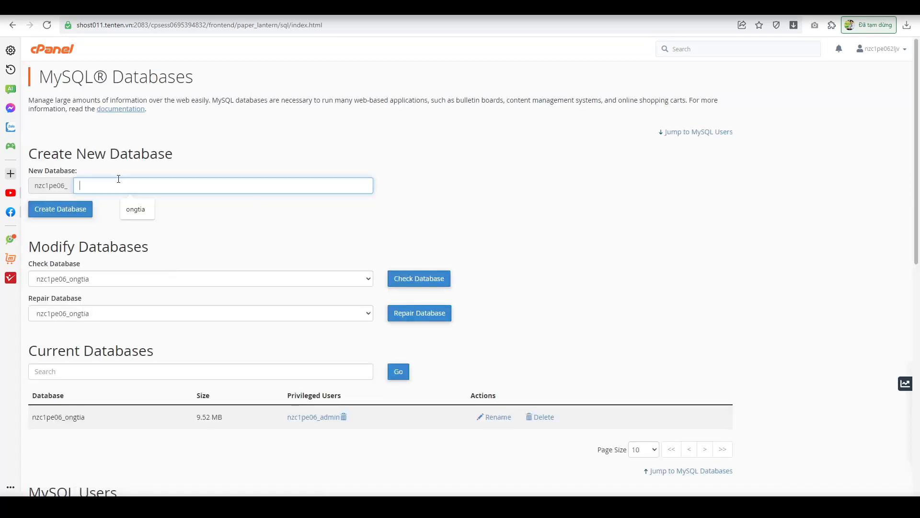
{"action": "type", "text": "giaynam"}
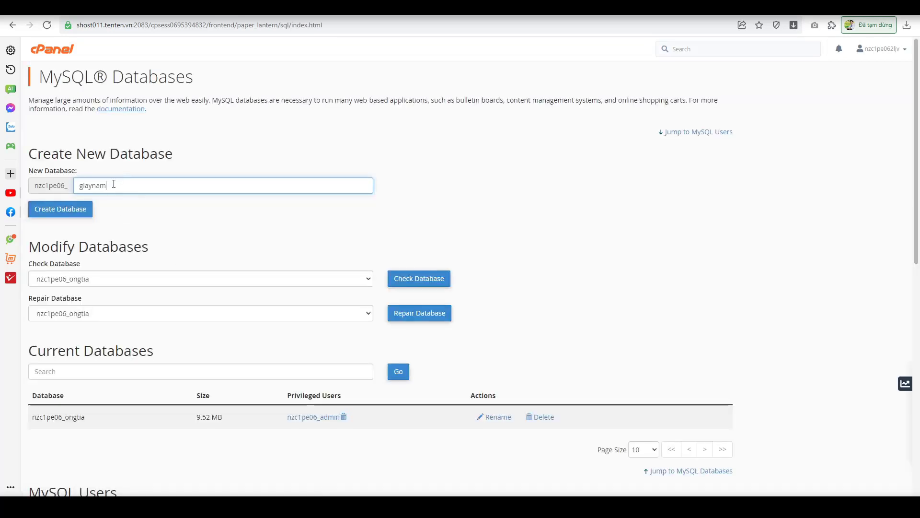
{"action": "left_click", "coordinate": [71, 209]}
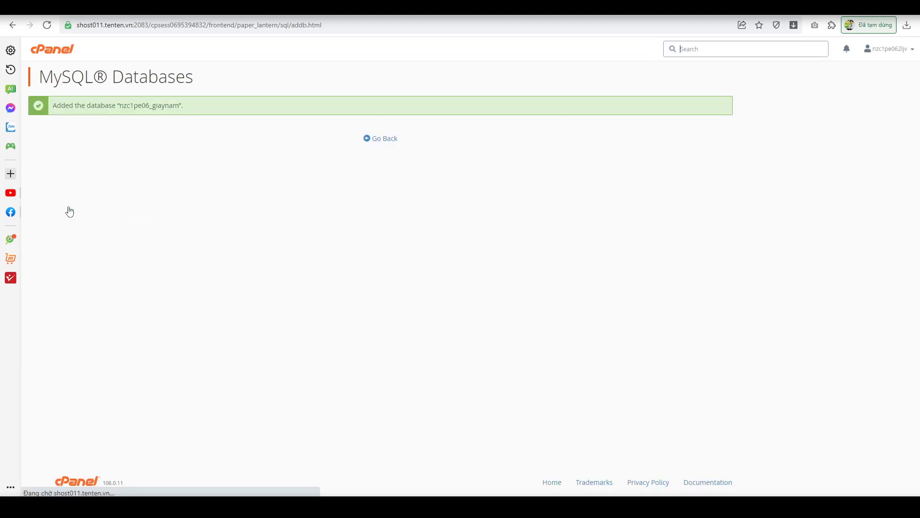
{"action": "left_click", "coordinate": [386, 140]}
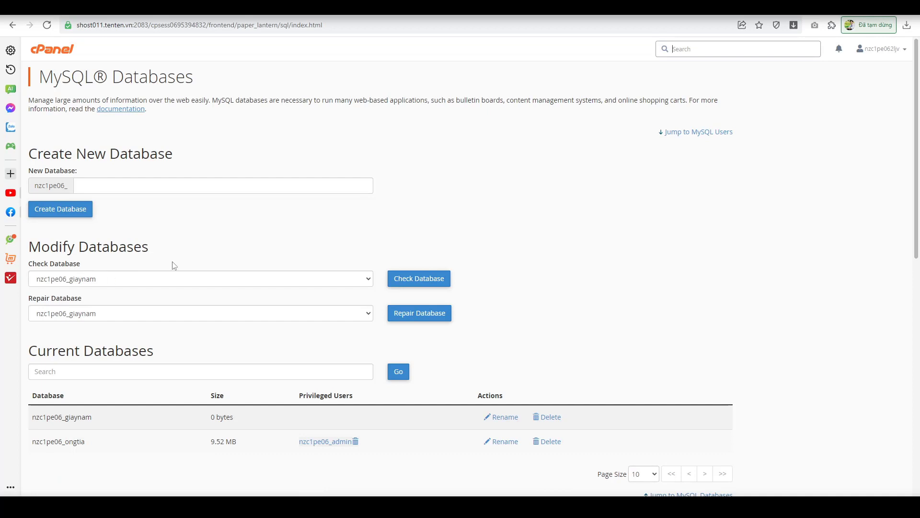
Check the database list, highlighting nzc1pe06_ongtia and the new nzc1pe06_giaynam
{"action": "scroll", "coordinate": [173, 265], "scroll_direction": "down", "scroll_amount": 3}
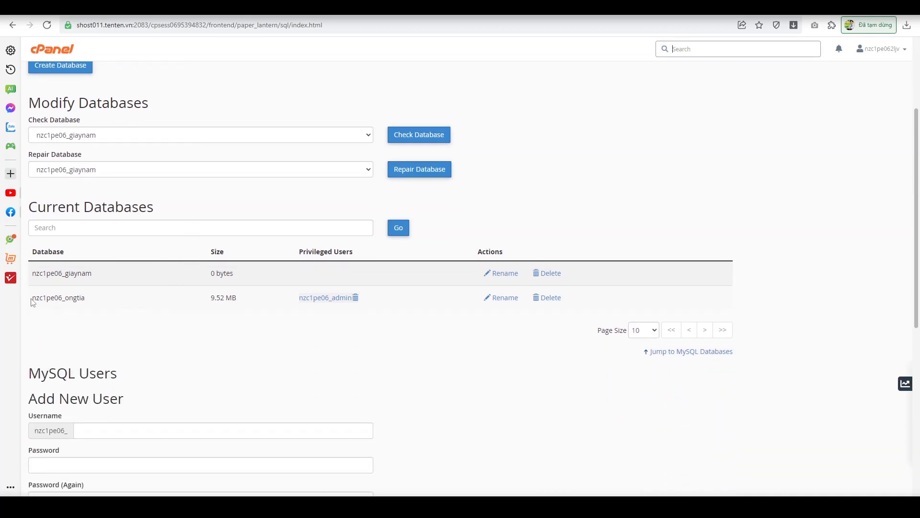
{"action": "left_click_drag", "start_coordinate": [32, 299], "coordinate": [425, 298]}
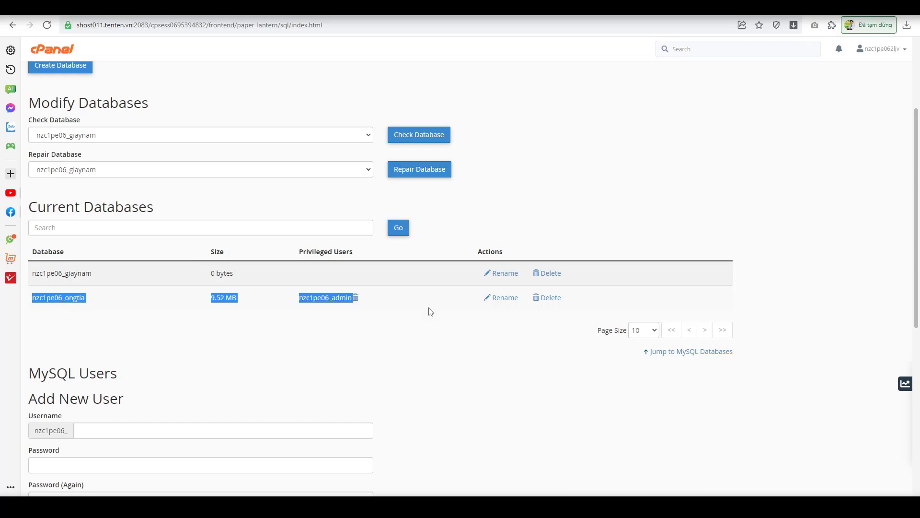
{"action": "left_click", "coordinate": [430, 312]}
{"action": "left_click_drag", "start_coordinate": [95, 281], "coordinate": [36, 277]}
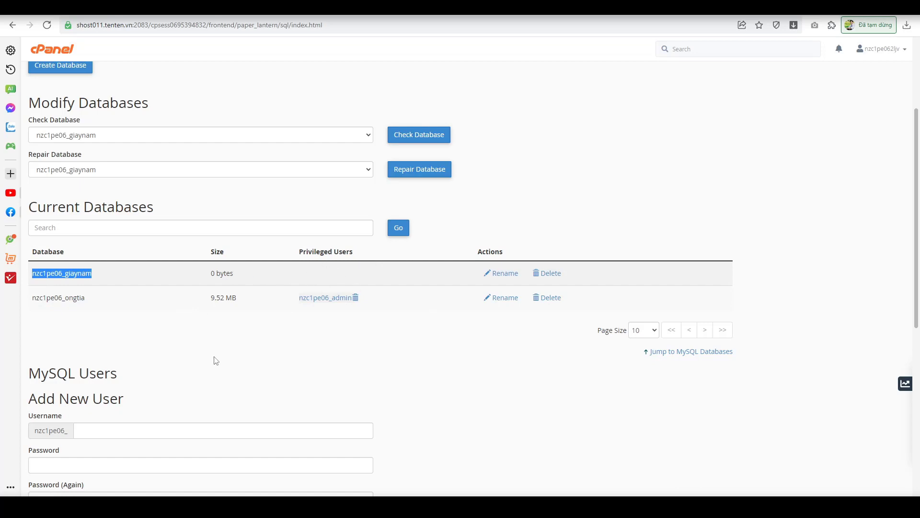
Grant nzc1pe06_admin ALL PRIVILEGES on nzc1pe06_giaynam, then return to the cPanel home page
{"action": "scroll", "coordinate": [216, 360], "scroll_direction": "down", "scroll_amount": 2}
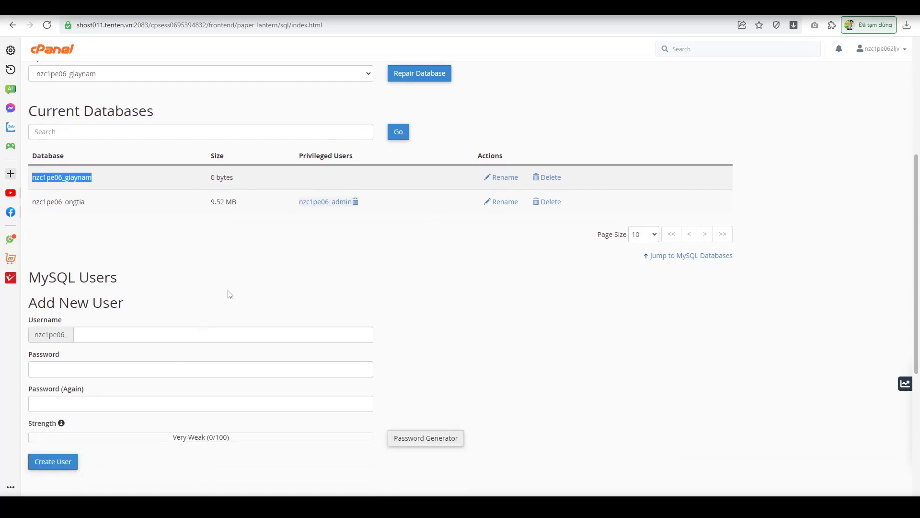
{"action": "scroll", "coordinate": [194, 267], "scroll_direction": "down", "scroll_amount": 5}
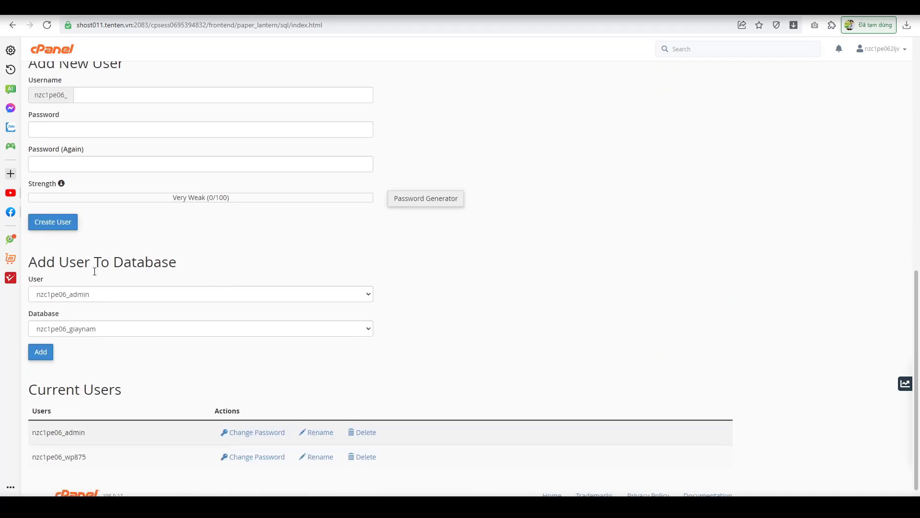
{"action": "scroll", "coordinate": [94, 272], "scroll_direction": "down", "scroll_amount": 1}
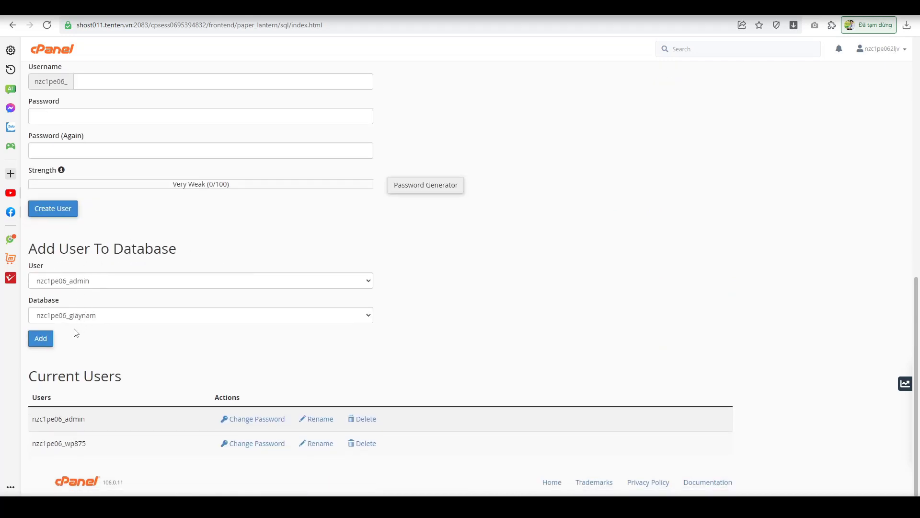
{"action": "left_click", "coordinate": [41, 341]}
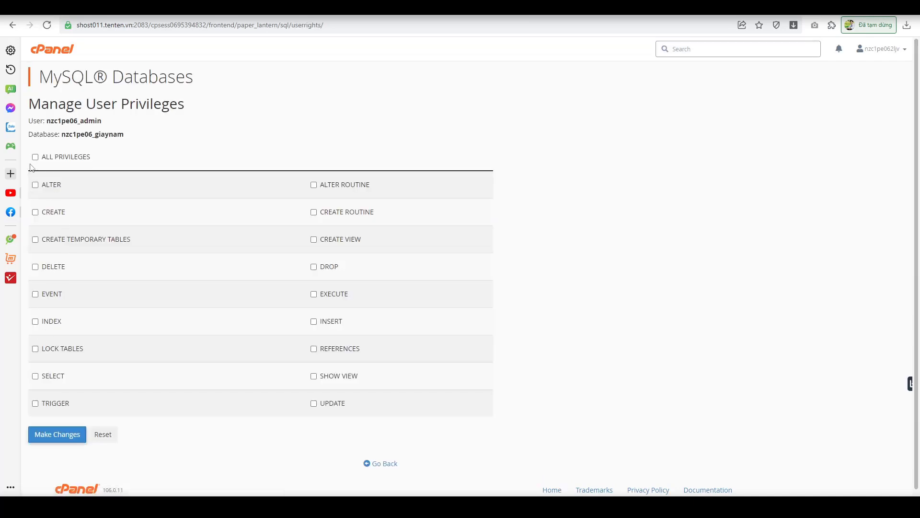
{"action": "left_click", "coordinate": [35, 158]}
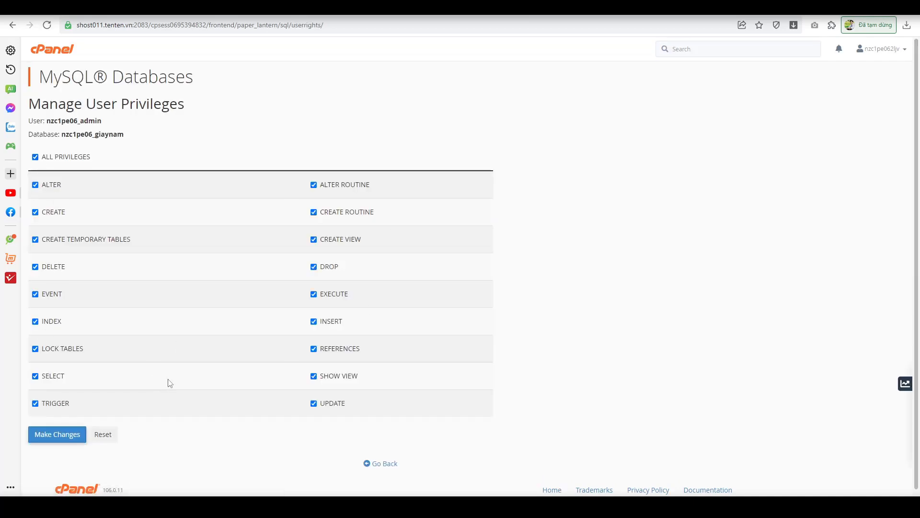
{"action": "left_click", "coordinate": [63, 438]}
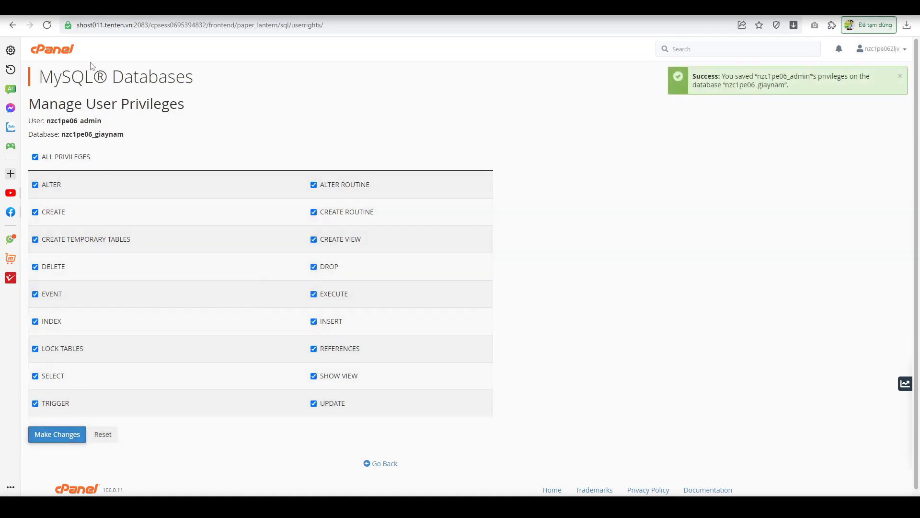
{"action": "left_click", "coordinate": [65, 52]}
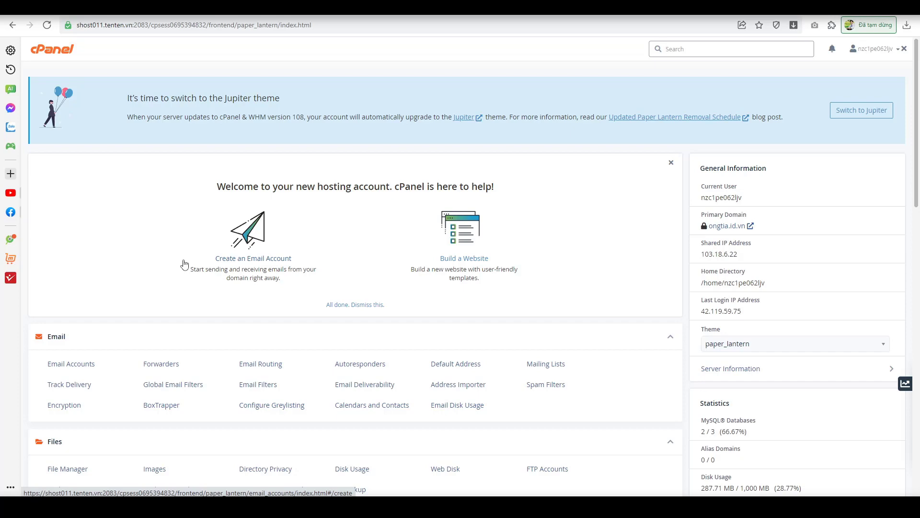
{"action": "scroll", "coordinate": [185, 265], "scroll_direction": "down", "scroll_amount": 4}
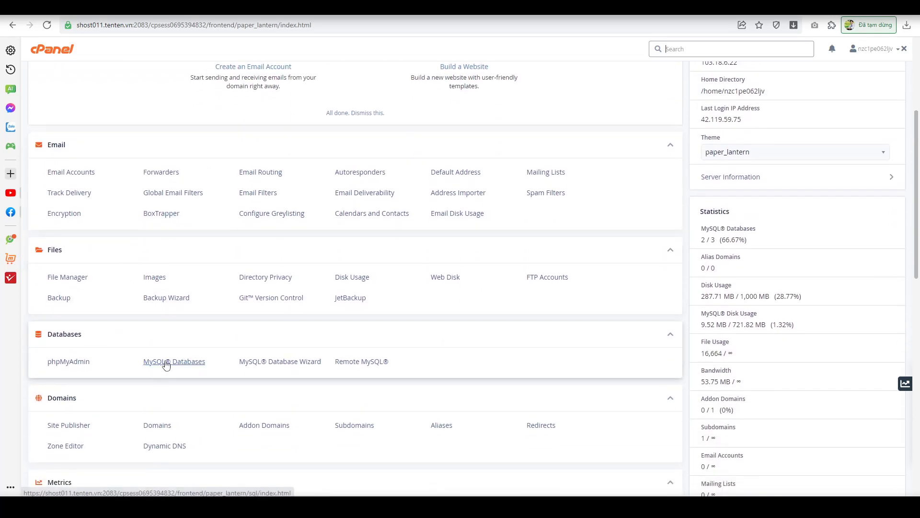
{"action": "left_click", "coordinate": [165, 363]}
{"action": "scroll", "coordinate": [259, 340], "scroll_direction": "down", "scroll_amount": 3}
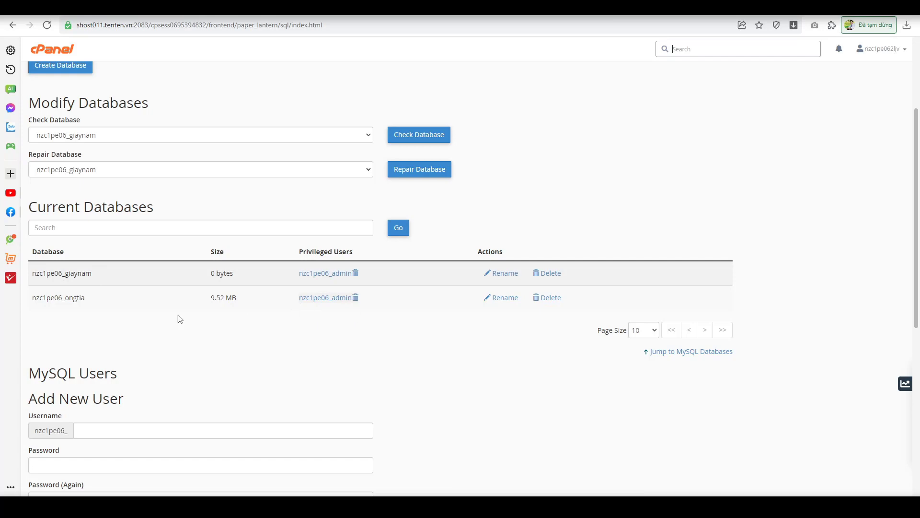
{"action": "scroll", "coordinate": [209, 318], "scroll_direction": "down", "scroll_amount": 7}
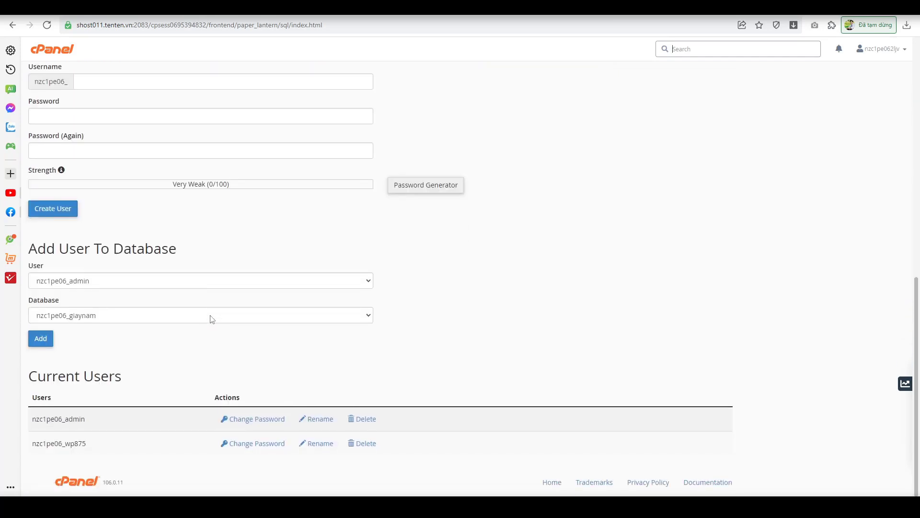
{"action": "scroll", "coordinate": [211, 312], "scroll_direction": "up", "scroll_amount": 4}
{"action": "scroll", "coordinate": [148, 228], "scroll_direction": "up", "scroll_amount": 6}
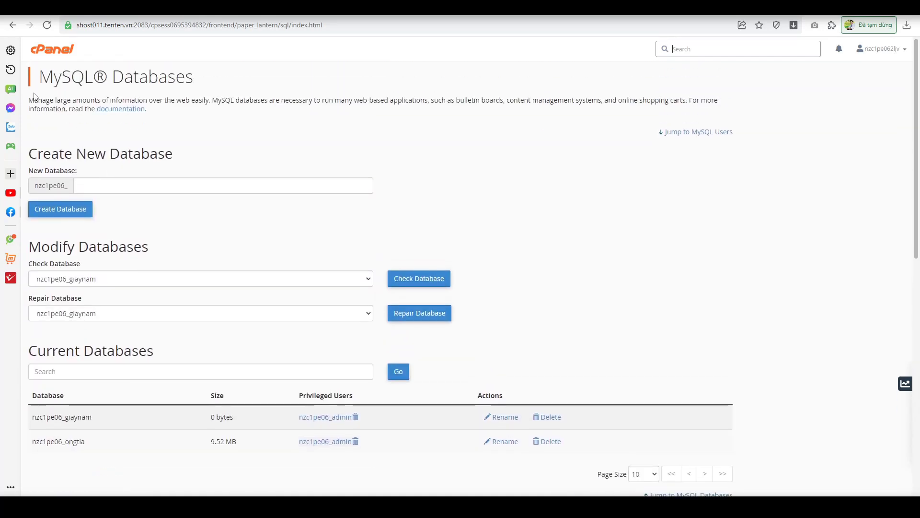
{"action": "left_click", "coordinate": [43, 57]}
{"action": "middle_click", "coordinate": [150, 228]}
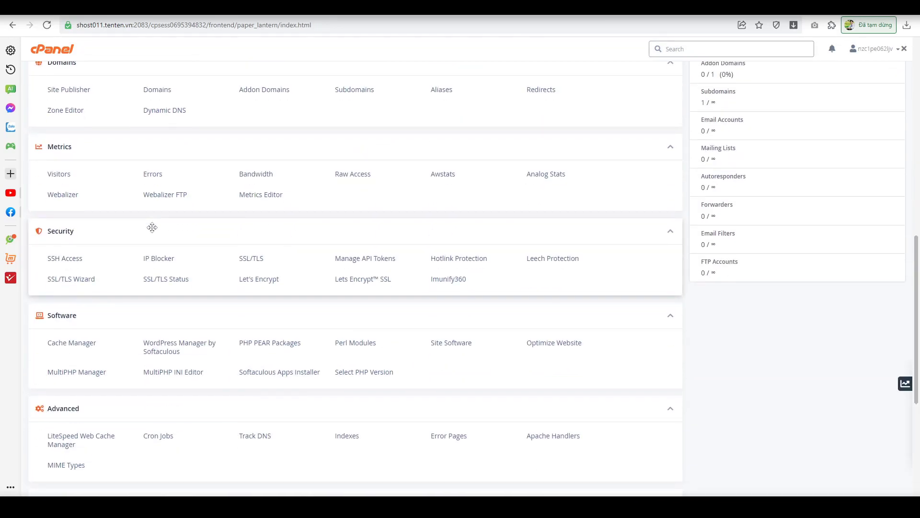
{"action": "left_click", "coordinate": [70, 174]}
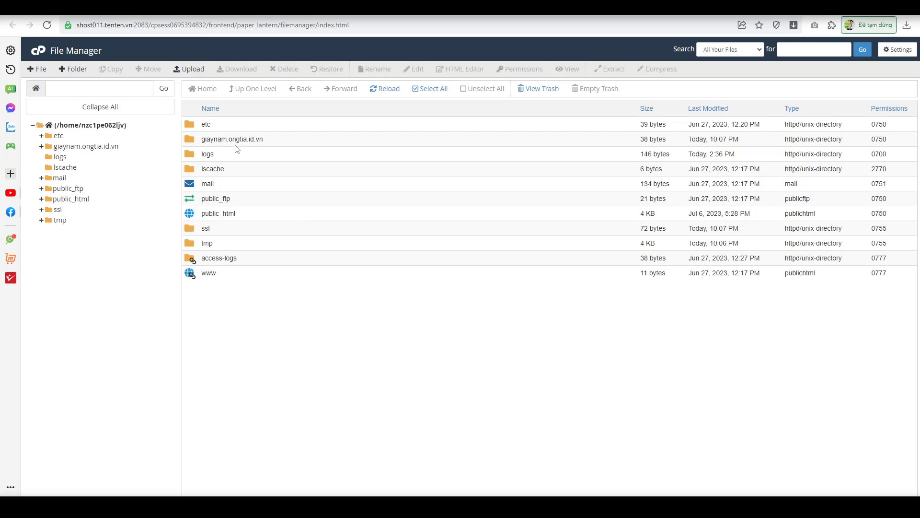
Delete the cgi-bin folder inside giaynam.ongtia.id.vn, moving it to the trash
{"action": "double_click", "coordinate": [196, 144]}
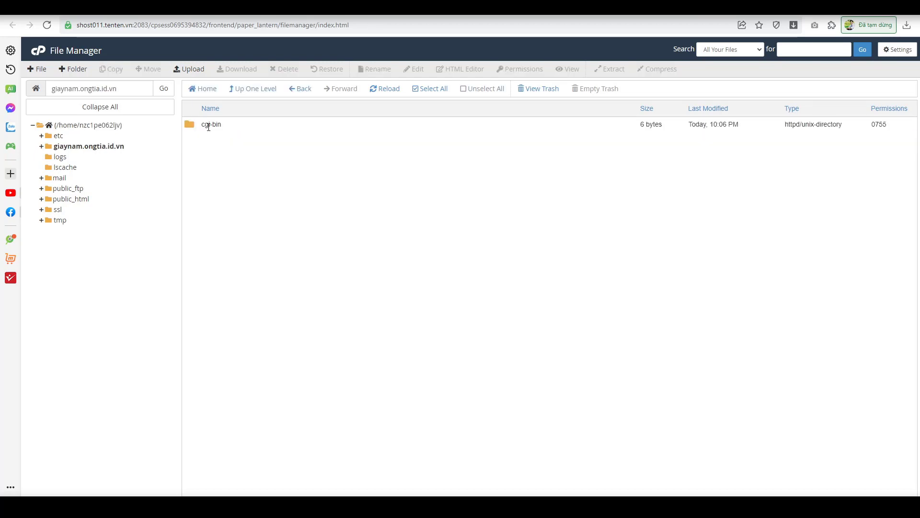
{"action": "left_click", "coordinate": [209, 126]}
{"action": "right_click", "coordinate": [208, 125]}
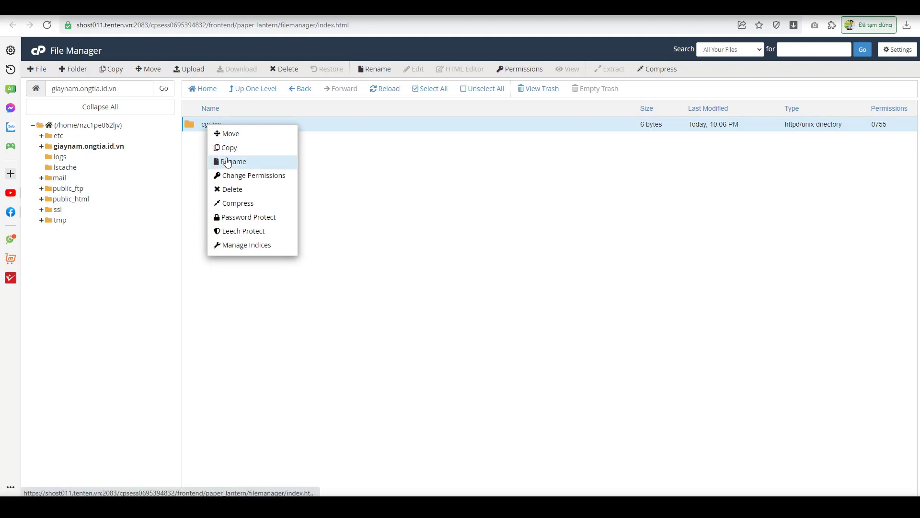
{"action": "left_click", "coordinate": [232, 189]}
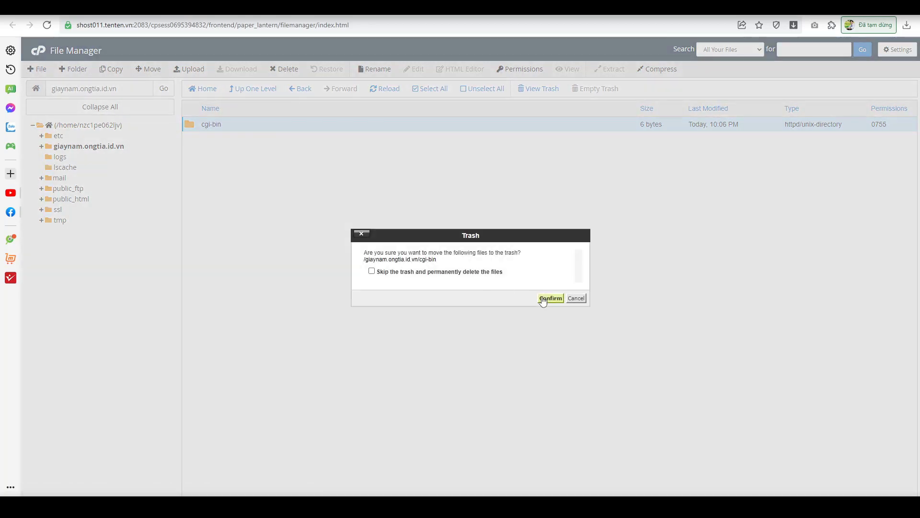
{"action": "left_click", "coordinate": [551, 298]}
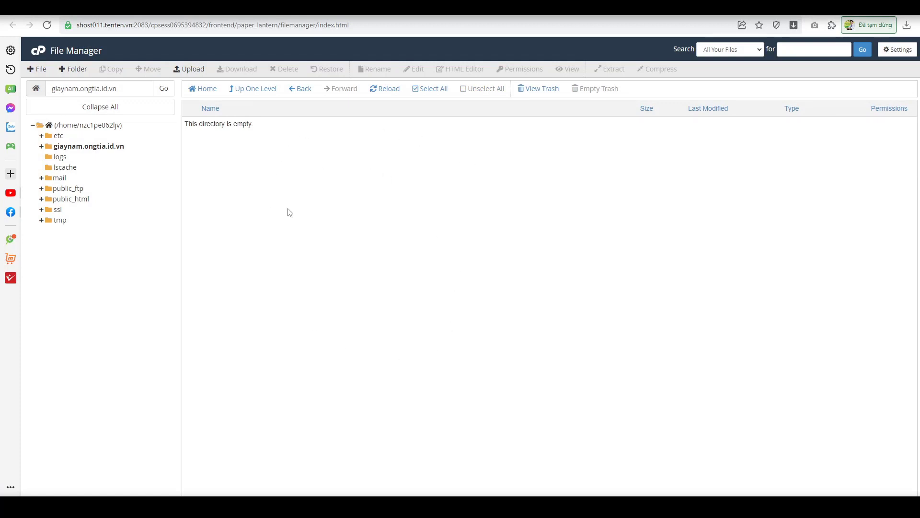
{"action": "key", "text": "ctrl+t"}
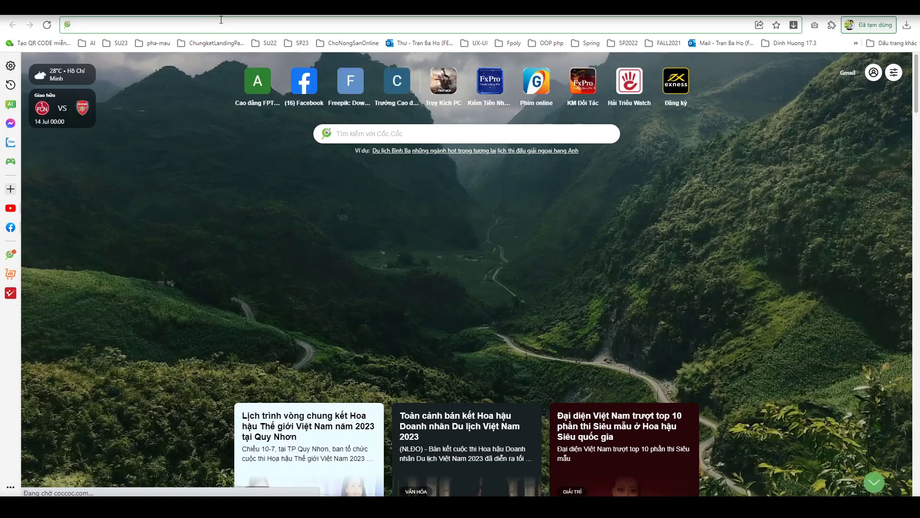
Go to the wordpress.org website in the browser
{"action": "left_click", "coordinate": [221, 19]}
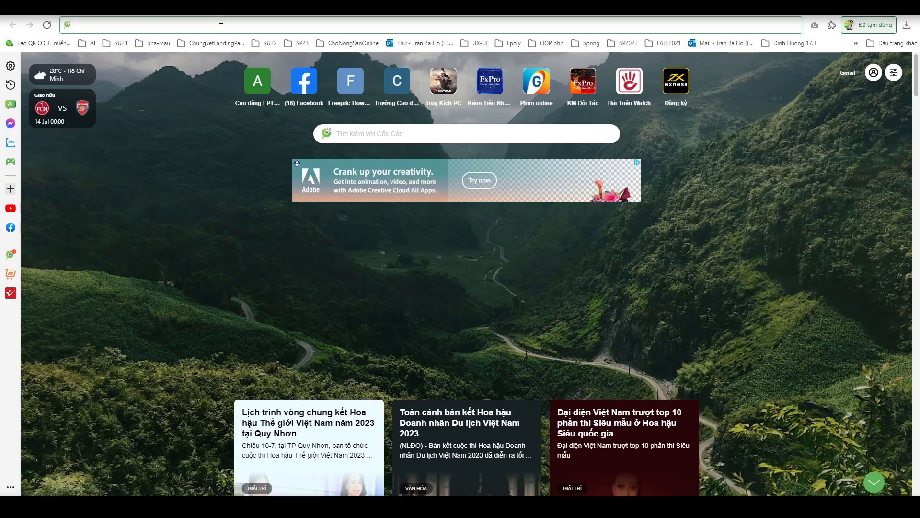
{"action": "left_click", "coordinate": [221, 19]}
{"action": "type", "text": "wordpress.org"}
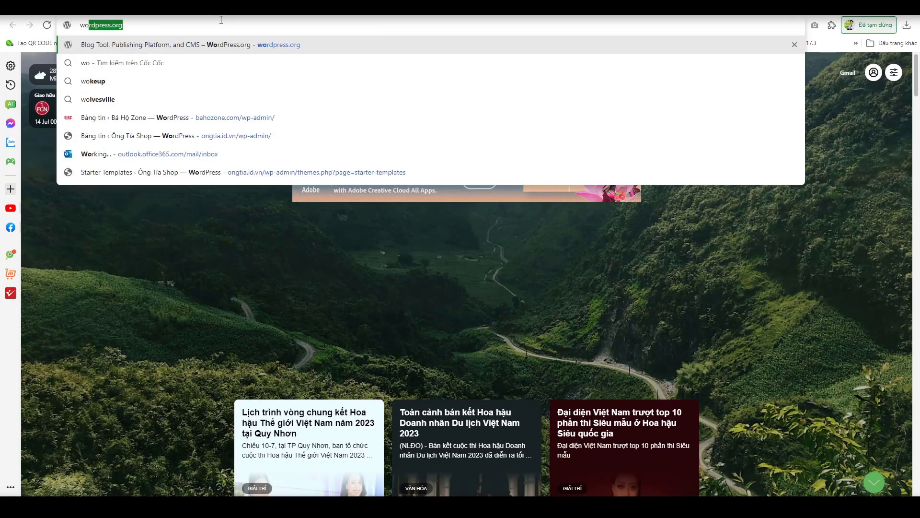
{"action": "key", "text": "Right"}
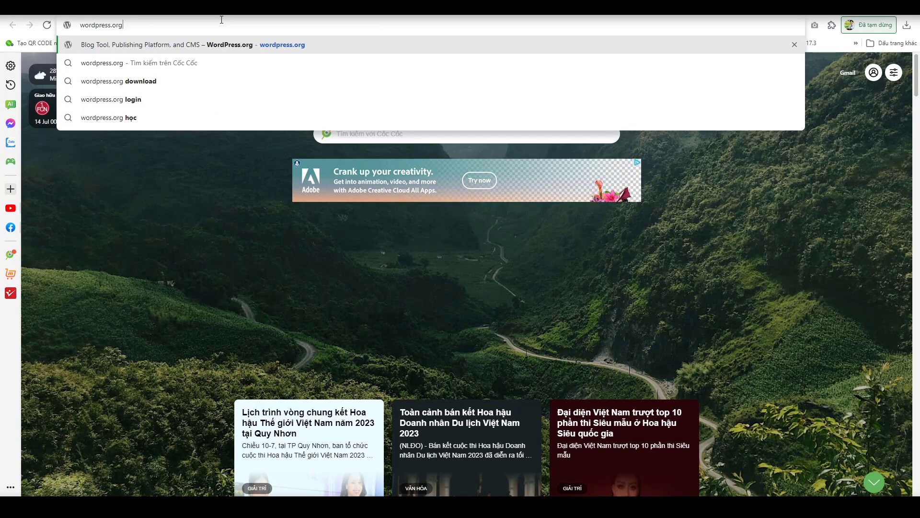
{"action": "key", "text": "Return"}
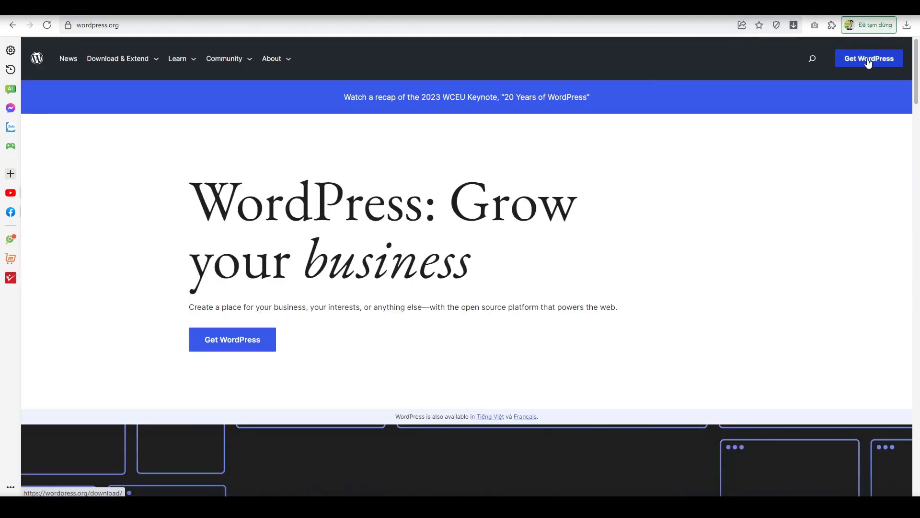
Download WordPress 6.2.2 as a zip and show it in the Downloads folder
{"action": "left_click", "coordinate": [869, 63]}
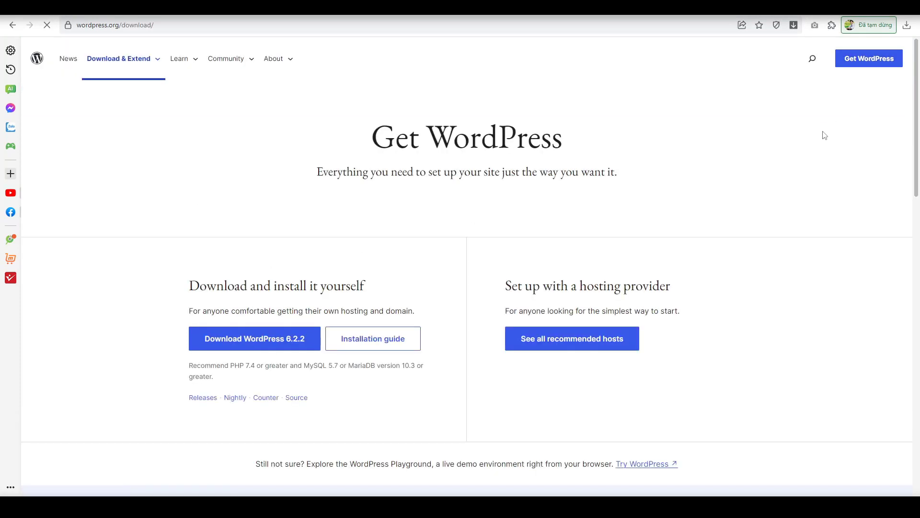
{"action": "left_click", "coordinate": [223, 337]}
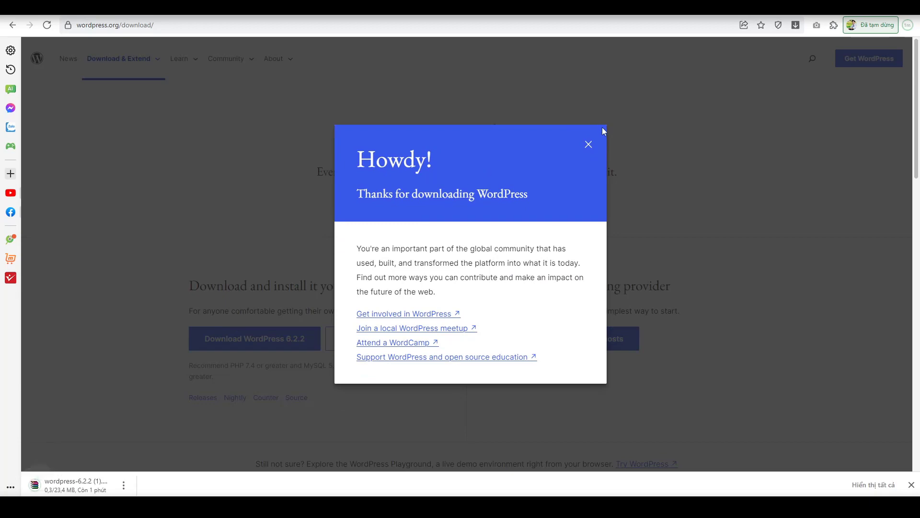
{"action": "left_click", "coordinate": [589, 145]}
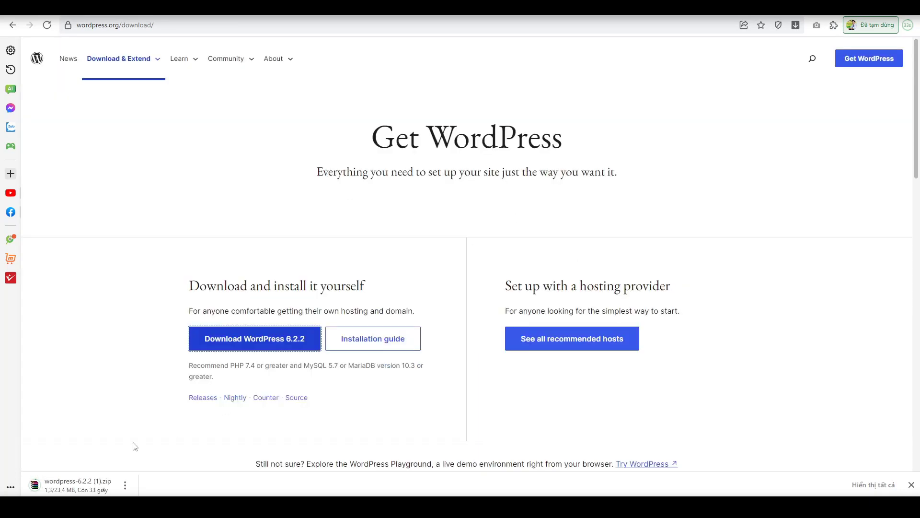
{"action": "left_click", "coordinate": [124, 485]}
{"action": "left_click", "coordinate": [146, 435]}
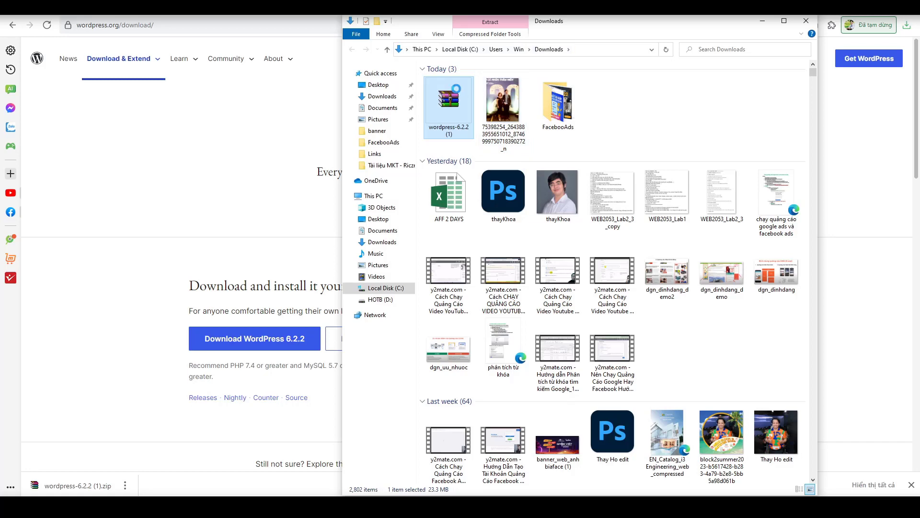
Extract the WordPress zip and open the wordpress-6.2.2 (1)\wordpress folder
{"action": "right_click", "coordinate": [455, 87]}
{"action": "left_click", "coordinate": [492, 168]}
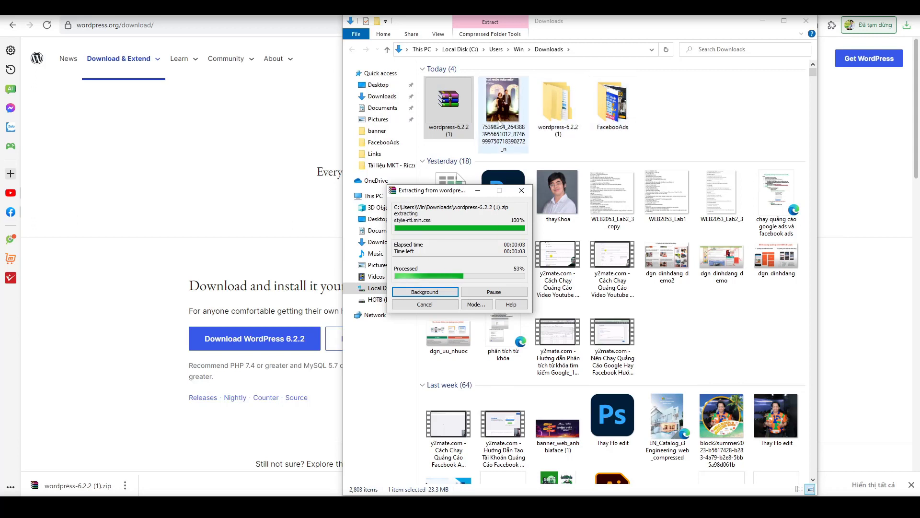
{"action": "left_click", "coordinate": [560, 109]}
{"action": "double_click", "coordinate": [560, 109]}
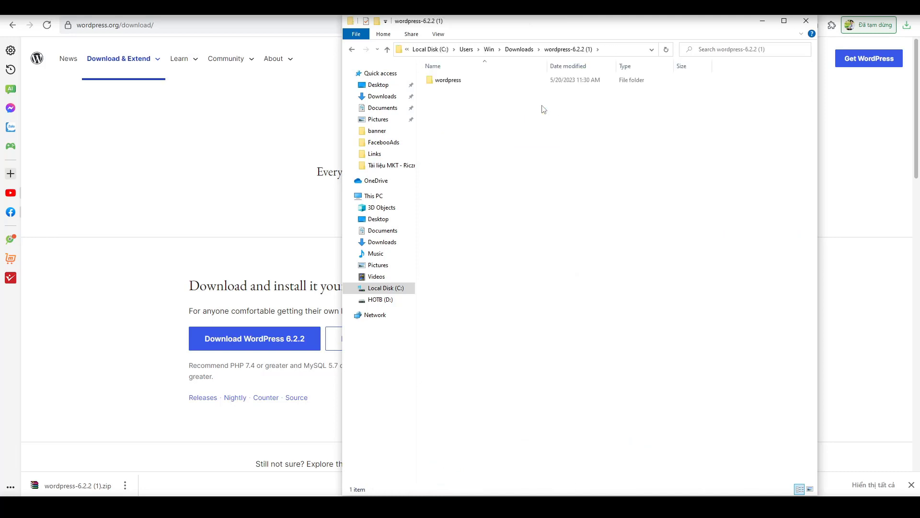
{"action": "left_click", "coordinate": [450, 85]}
{"action": "double_click", "coordinate": [448, 80]}
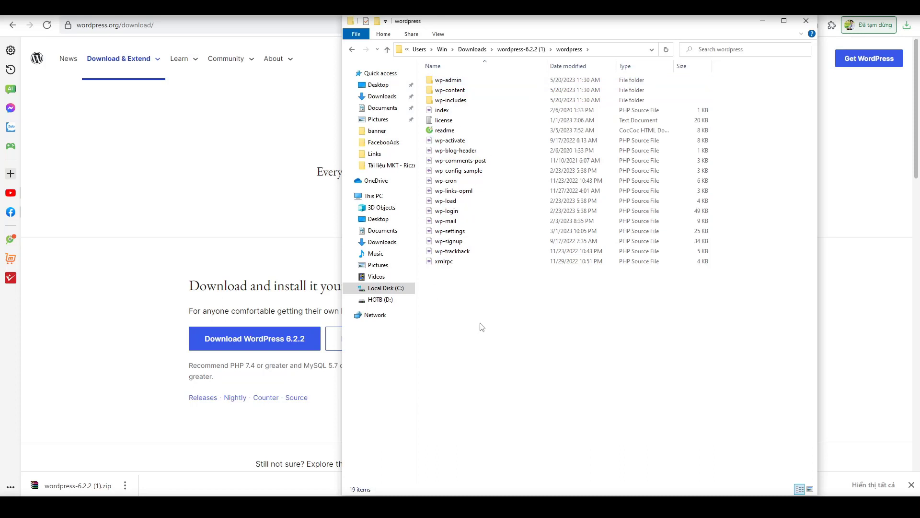
Pack all 19 WordPress files into a ZIP archive named wordpress.zip with WinRAR
{"action": "left_click_drag", "start_coordinate": [494, 316], "coordinate": [434, 79]}
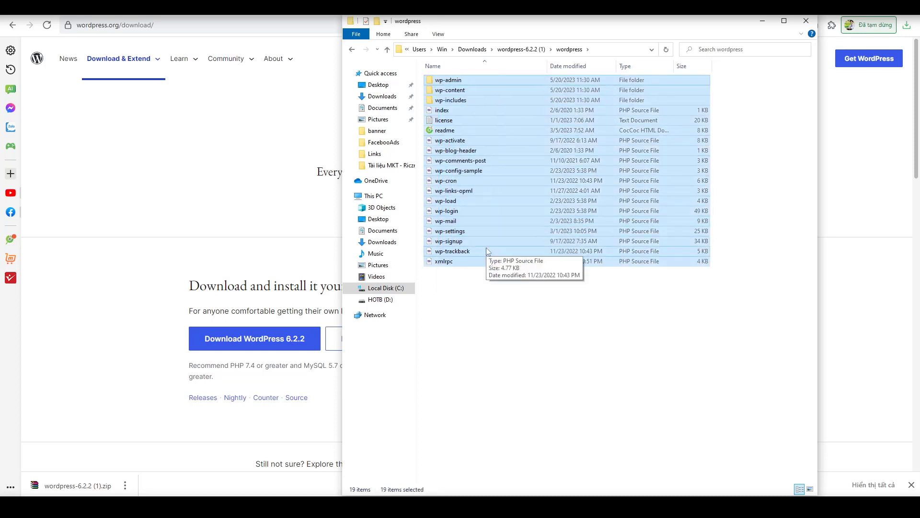
{"action": "right_click", "coordinate": [449, 161]}
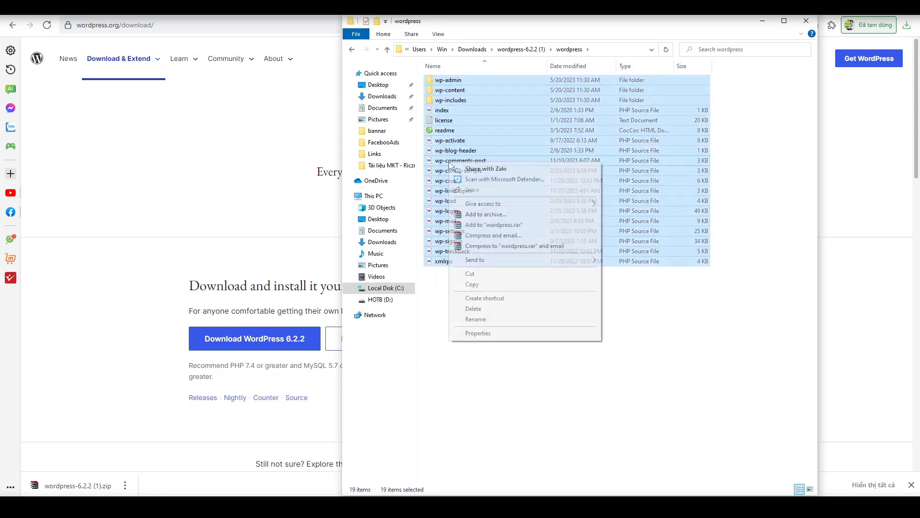
{"action": "left_click", "coordinate": [485, 214]}
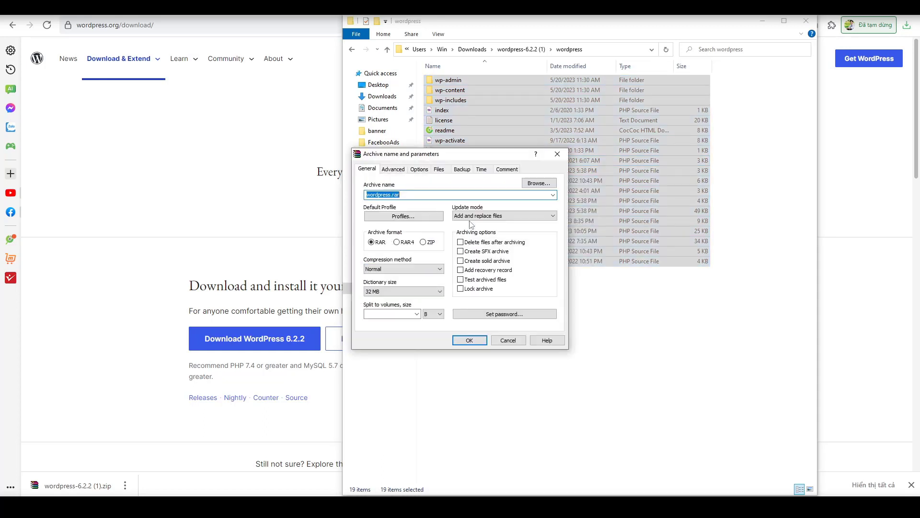
{"action": "left_click", "coordinate": [424, 242]}
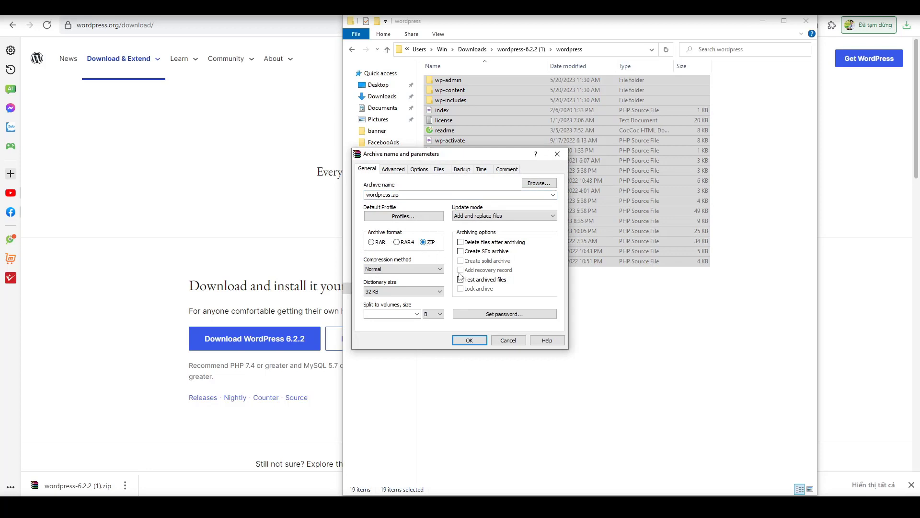
{"action": "left_click", "coordinate": [470, 340]}
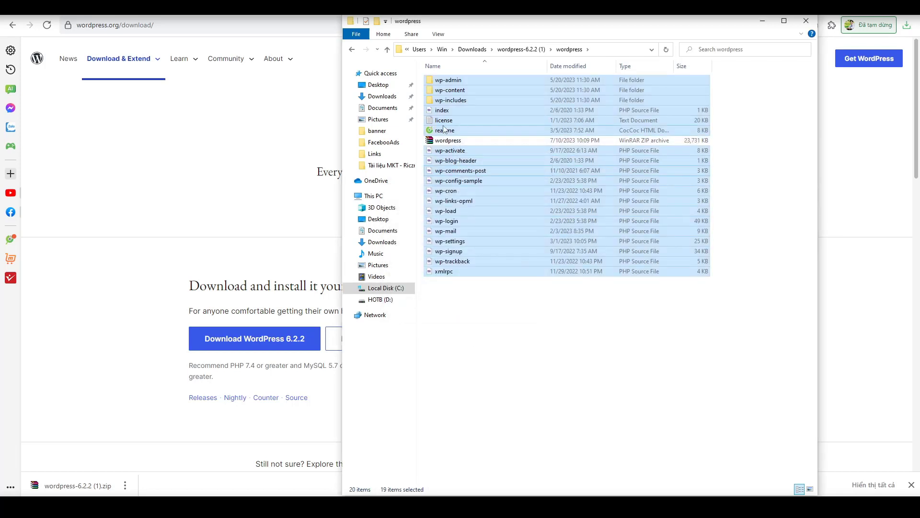
{"action": "key", "text": "alt+Tab"}
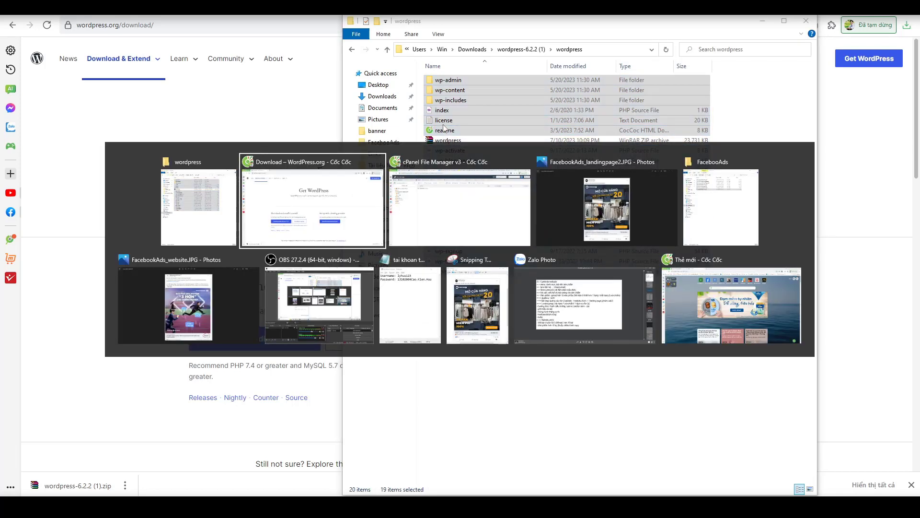
Upload wordpress.zip through File Manager into giaynam.ongtia.id.vn and return to that folder
{"action": "key", "text": "alt+Tab"}
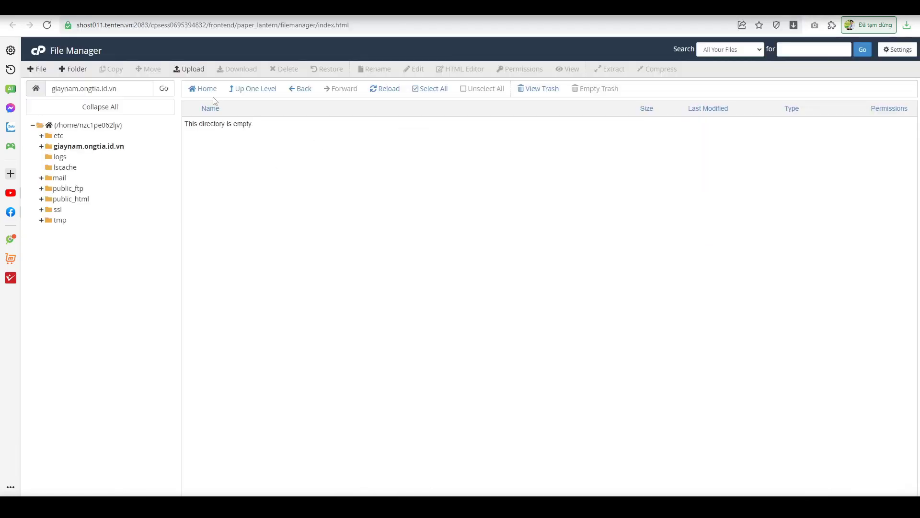
{"action": "left_click", "coordinate": [188, 70]}
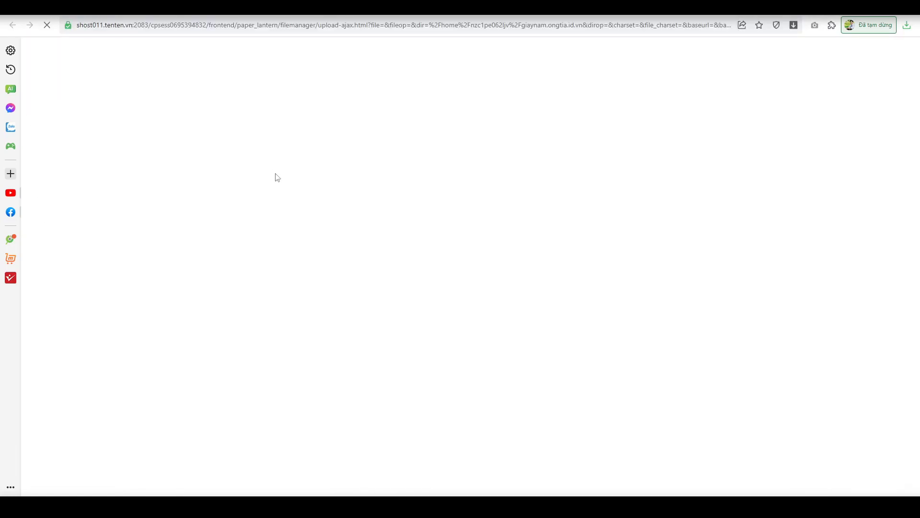
{"action": "left_click", "coordinate": [476, 205]}
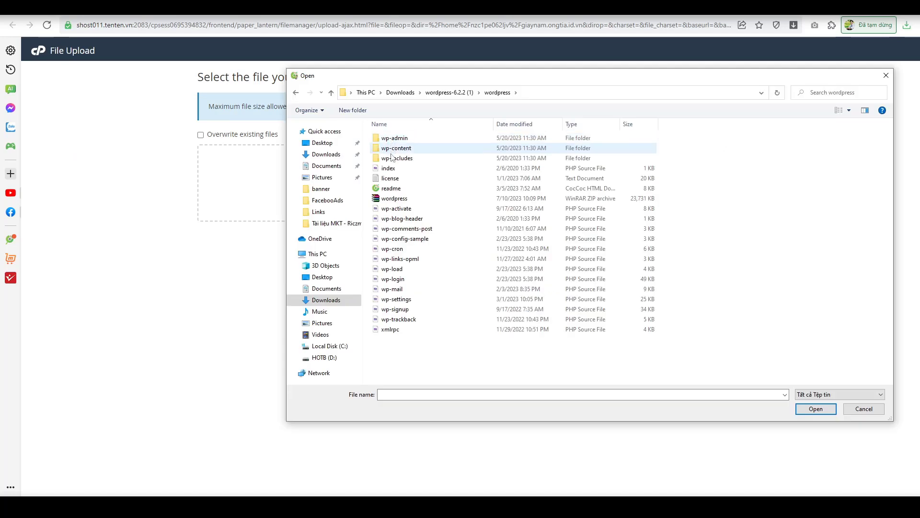
{"action": "double_click", "coordinate": [395, 198]}
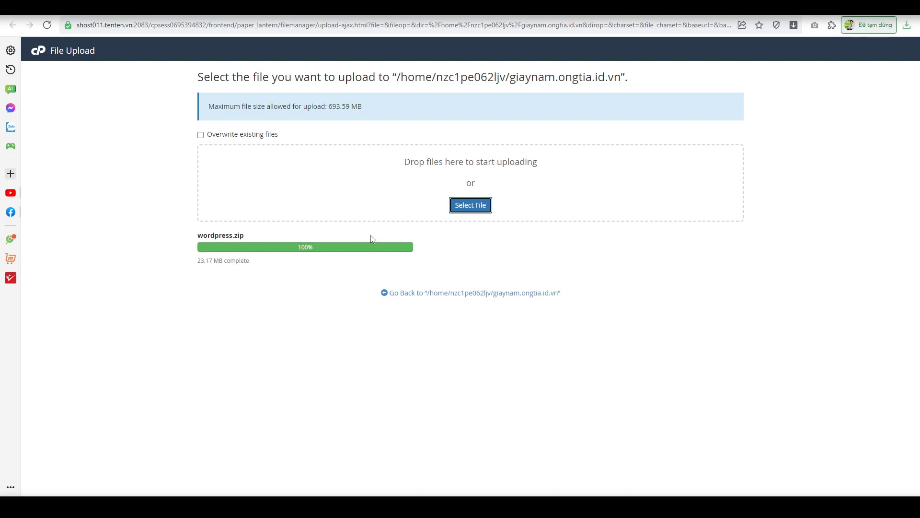
{"action": "left_click", "coordinate": [436, 293]}
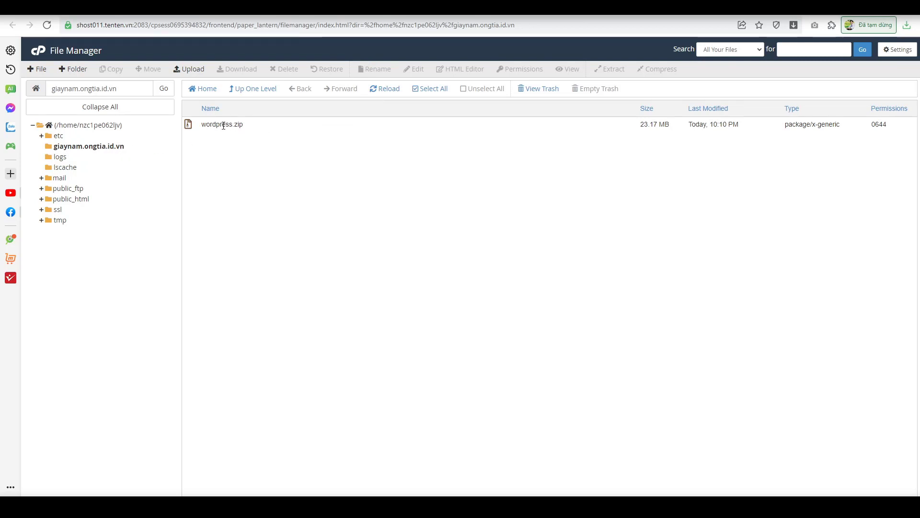
Extract wordpress.zip in place into giaynam.ongtia.id.vn and close the extraction results
{"action": "left_click", "coordinate": [223, 124]}
{"action": "right_click", "coordinate": [223, 125]}
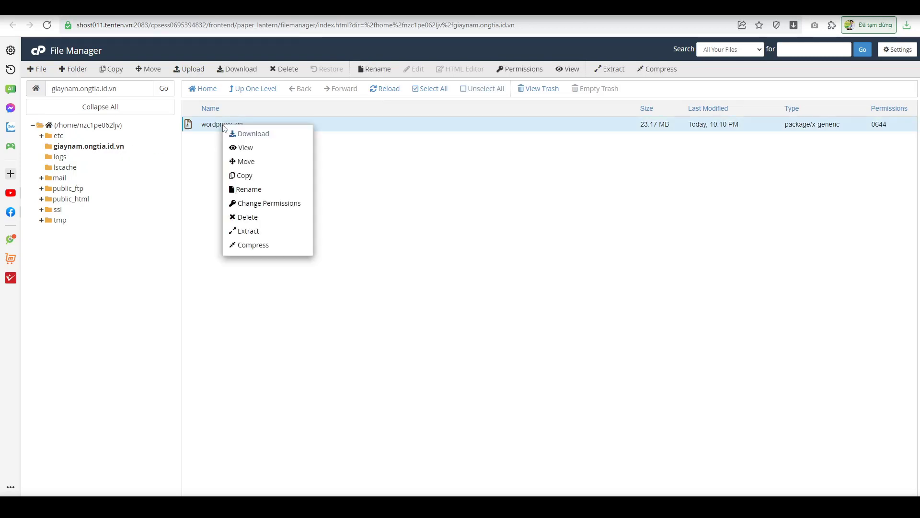
{"action": "left_click", "coordinate": [249, 231]}
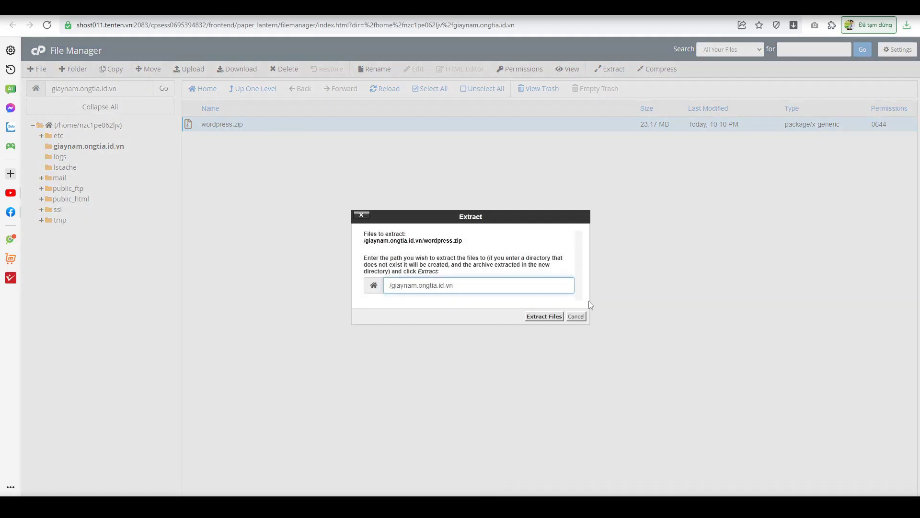
{"action": "left_click", "coordinate": [542, 318]}
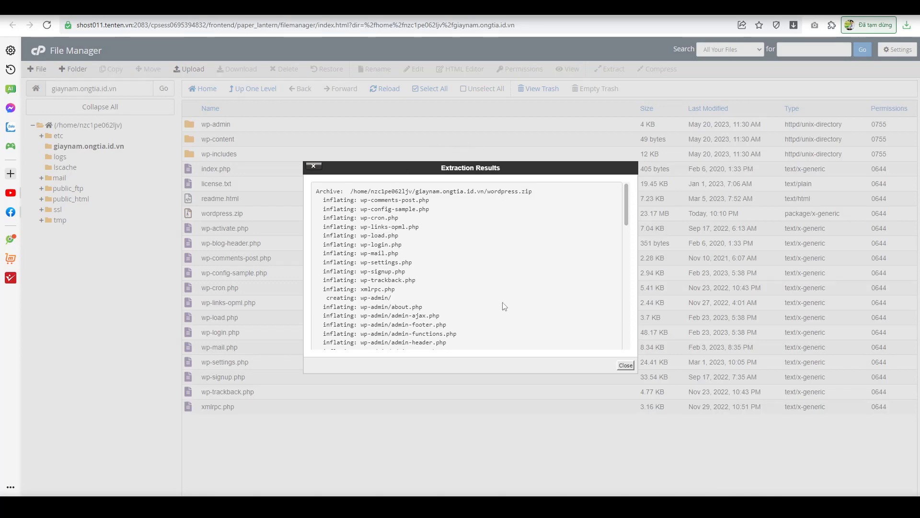
{"action": "scroll", "coordinate": [529, 298], "scroll_direction": "down", "scroll_amount": 3}
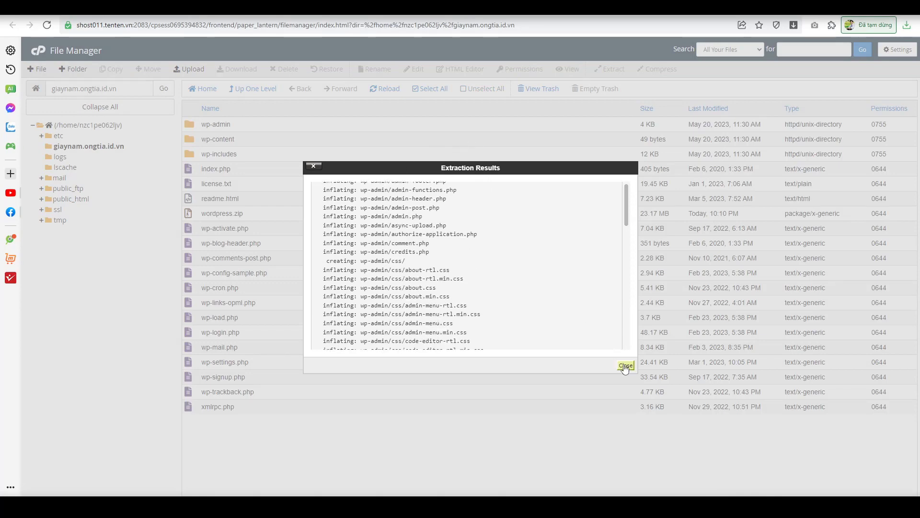
{"action": "left_click", "coordinate": [626, 366]}
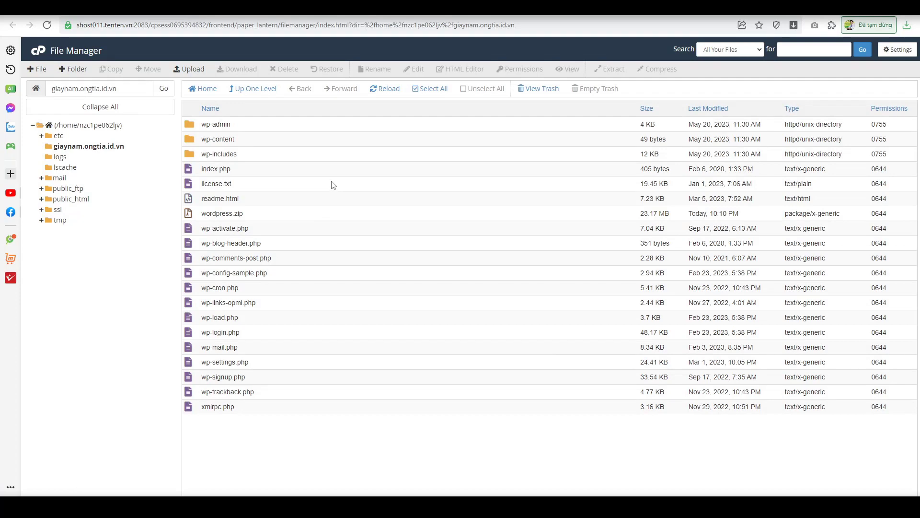
Open giaynam.ongtia.id.vn in a new browser tab to launch WordPress setup
{"action": "key", "text": "ctrl+t"}
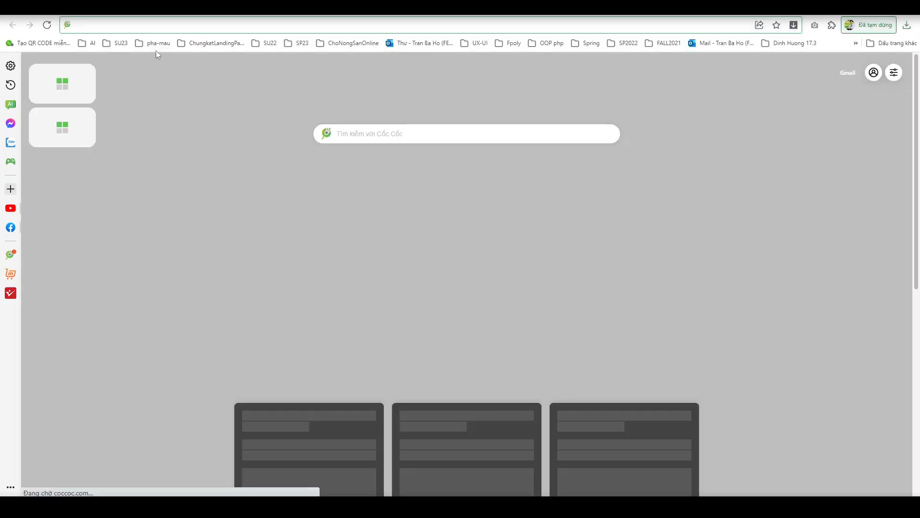
{"action": "type", "text": "gia"}
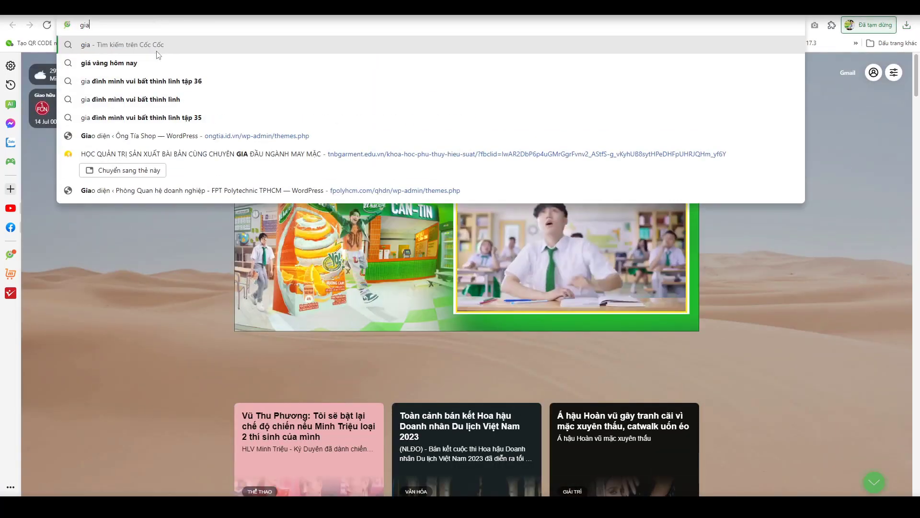
{"action": "type", "text": "ynam"}
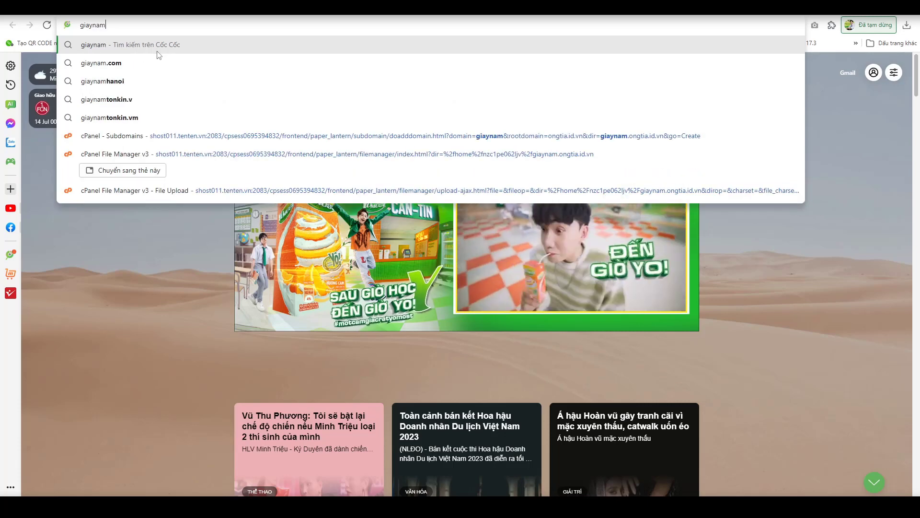
{"action": "type", "text": ".ongtia"}
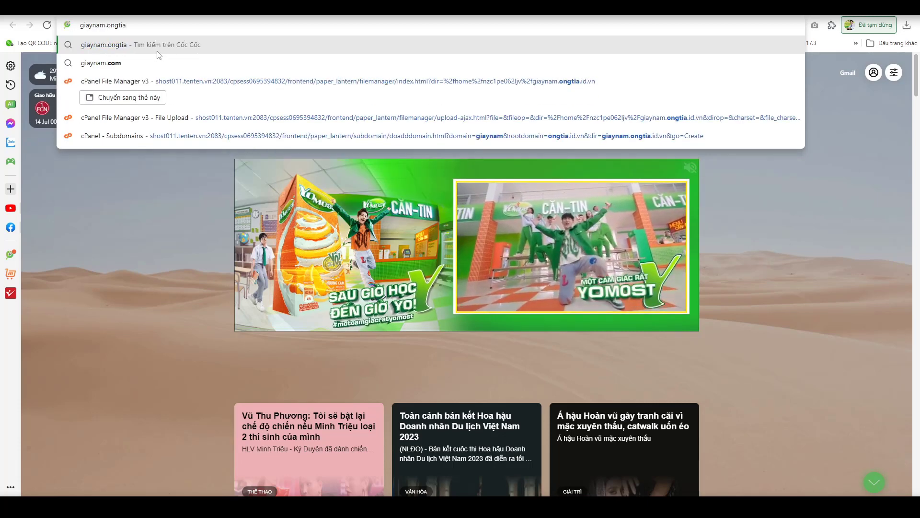
{"action": "type", "text": ".id.vn"}
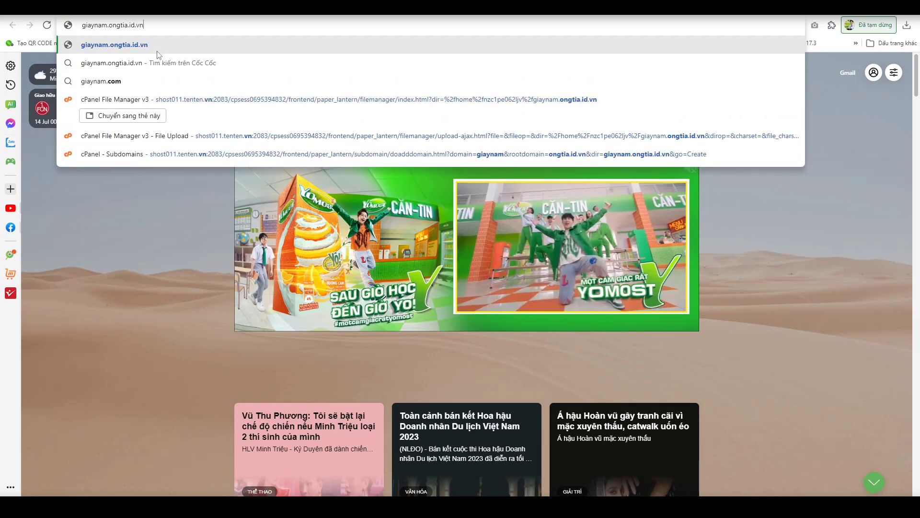
{"action": "key", "text": "Return"}
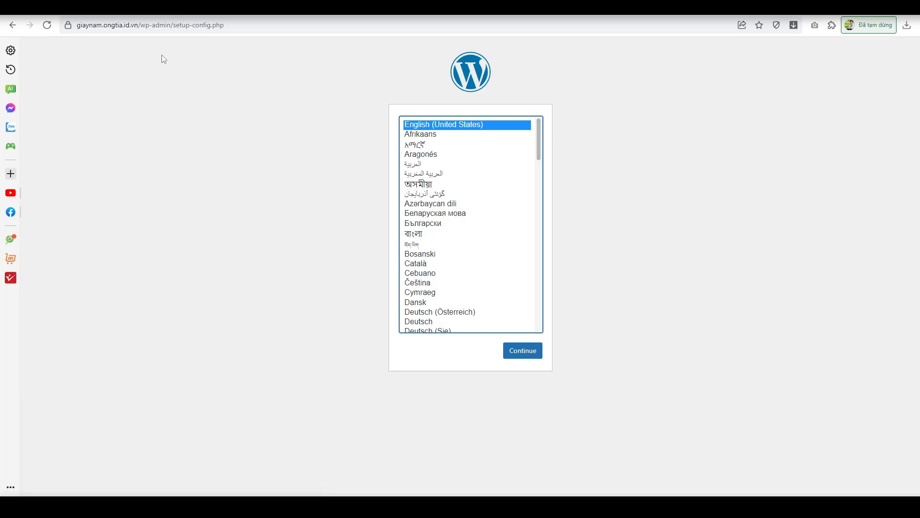
Choose Tiếng Việt as the setup language and proceed to the database connection form
{"action": "scroll", "coordinate": [455, 198], "scroll_direction": "down", "scroll_amount": 20}
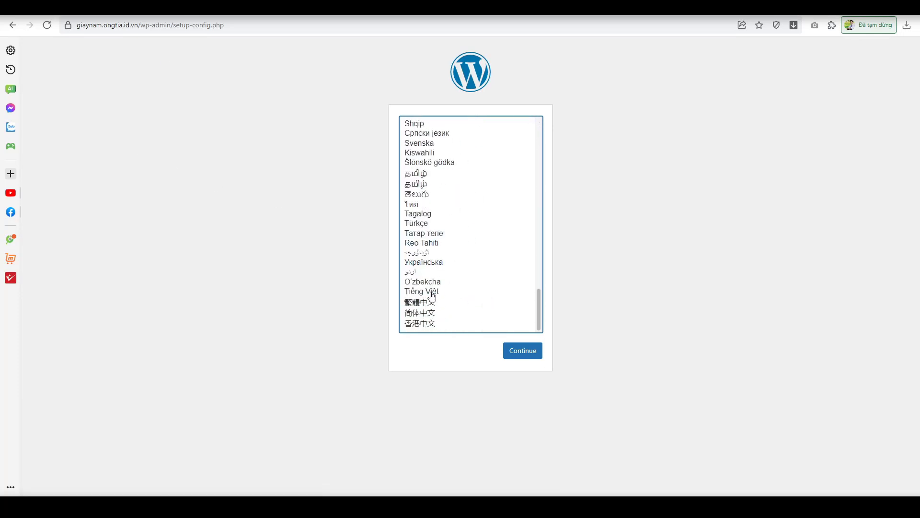
{"action": "left_click", "coordinate": [432, 292]}
{"action": "left_click", "coordinate": [526, 356]}
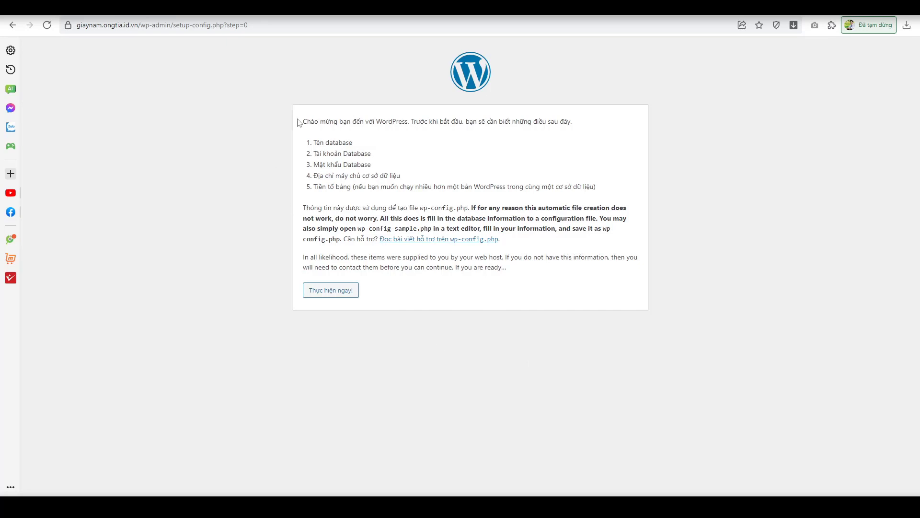
{"action": "left_click", "coordinate": [325, 295]}
{"action": "key", "text": "alt+Tab"}
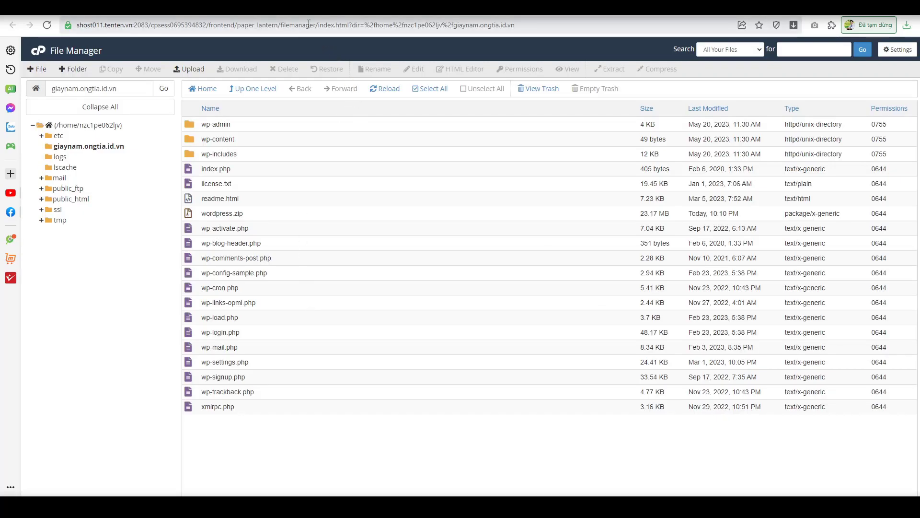
Copy the nzc1pe06_giaynam database name from cPanel's MySQL Databases page
{"action": "left_click", "coordinate": [189, 69]}
{"action": "left_click", "coordinate": [196, 14]}
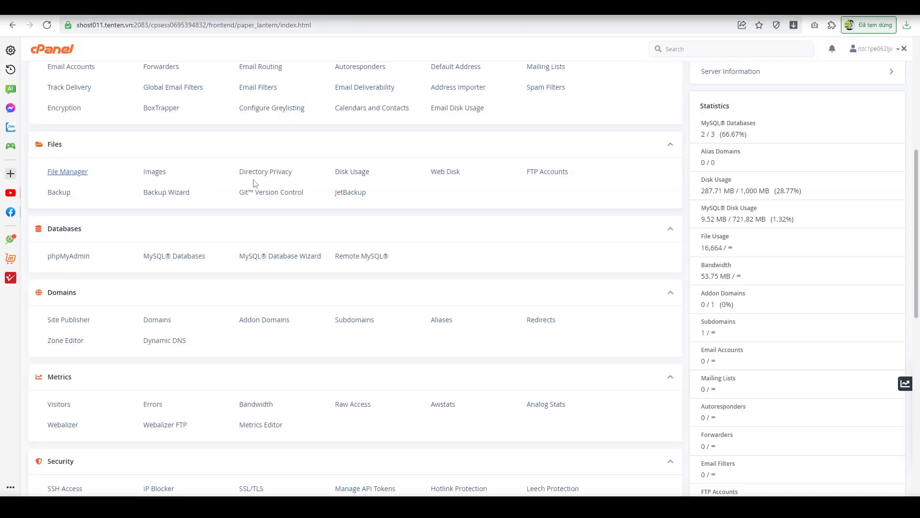
{"action": "left_click", "coordinate": [163, 256]}
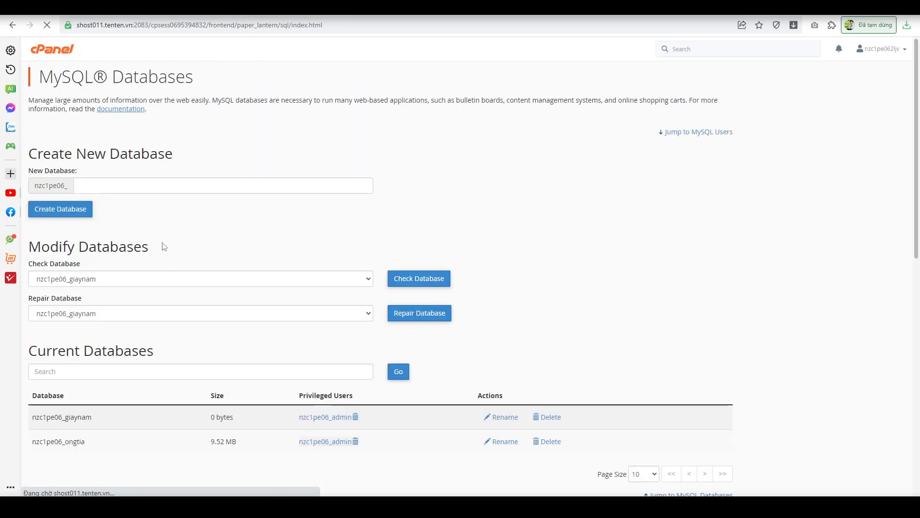
{"action": "scroll", "coordinate": [163, 201], "scroll_direction": "down", "scroll_amount": 4}
{"action": "left_click_drag", "start_coordinate": [101, 230], "coordinate": [35, 234]}
{"action": "key", "text": "ctrl+c"}
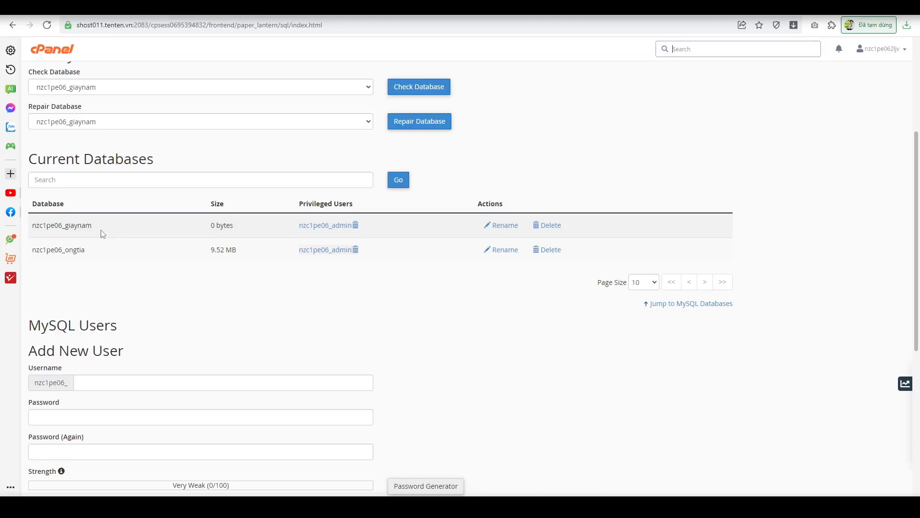
{"action": "left_click_drag", "start_coordinate": [99, 233], "coordinate": [36, 227]}
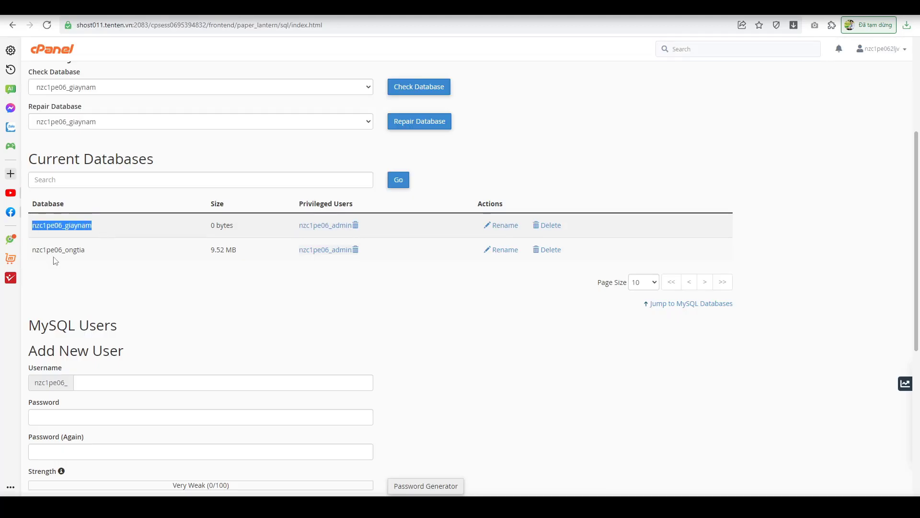
{"action": "key", "text": "alt+Tab"}
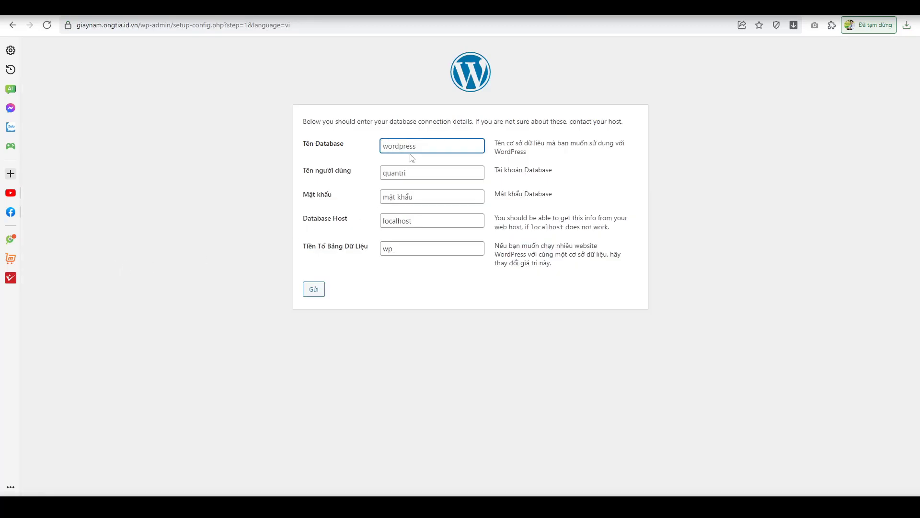
Fill in database nzc1pe06_giaynam, its database user and password, and submit the connection form
{"action": "left_click", "coordinate": [413, 145]}
{"action": "key", "text": "ctrl+v"}
{"action": "key", "text": "Tab"}
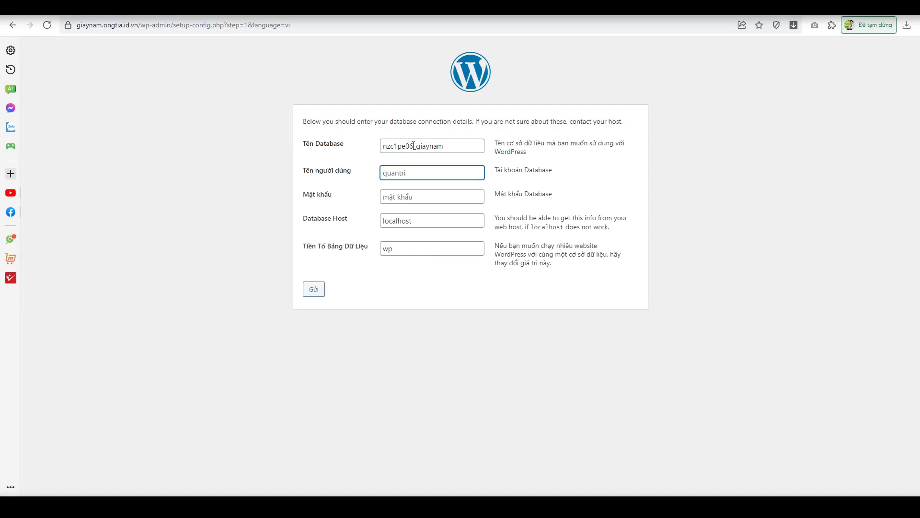
{"action": "key", "text": "alt+Tab"}
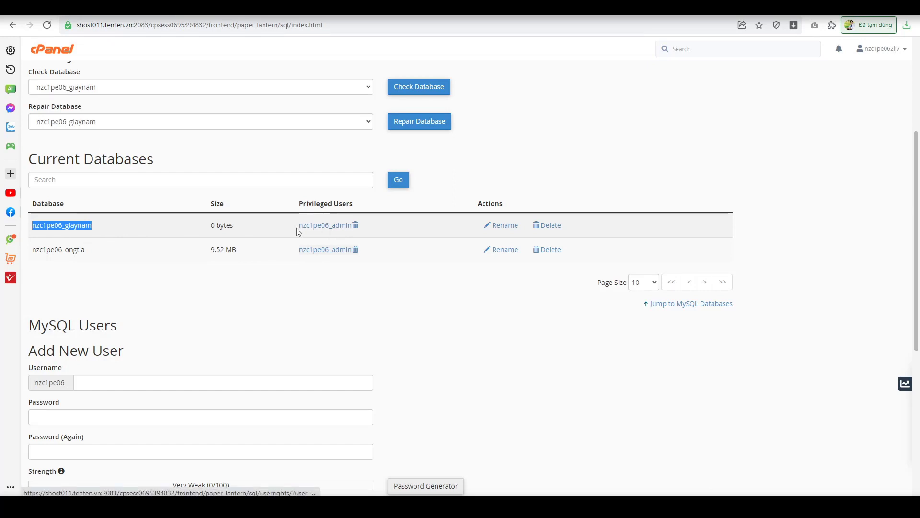
{"action": "left_click_drag", "start_coordinate": [298, 226], "coordinate": [352, 225]}
{"action": "key", "text": "ctrl+c"}
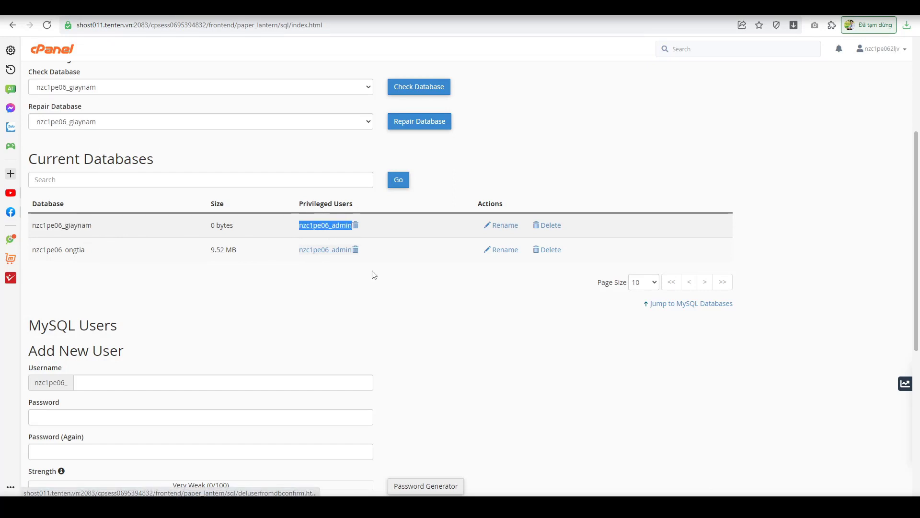
{"action": "key", "text": "ctrl+Tab"}
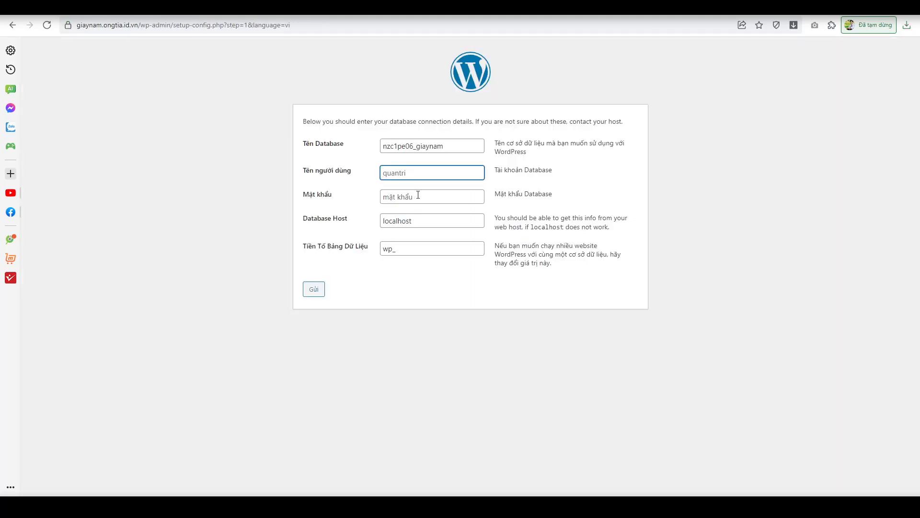
{"action": "key", "text": "ctrl+v"}
{"action": "left_click", "coordinate": [418, 195]}
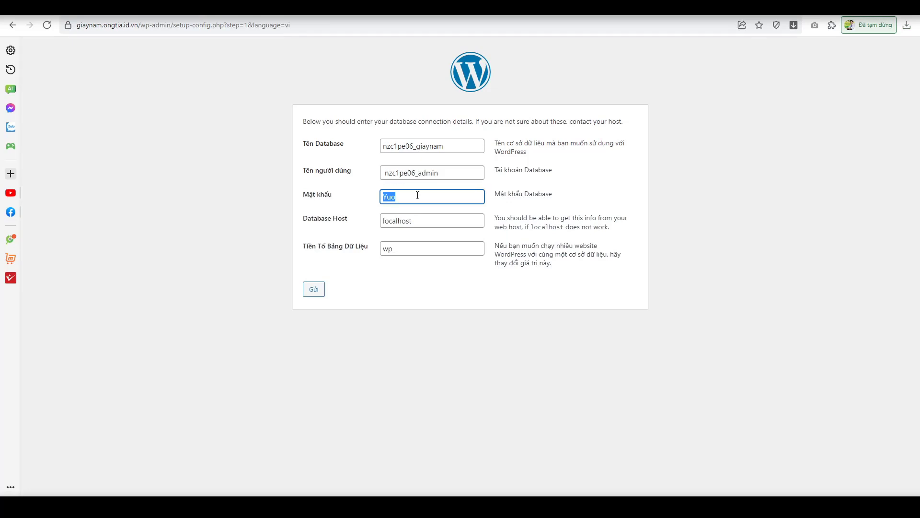
{"action": "left_click", "coordinate": [313, 290]}
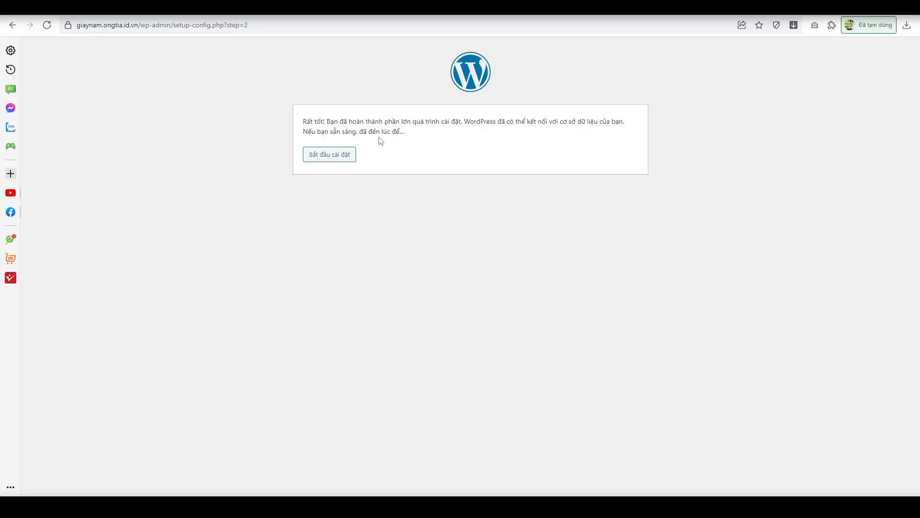
Install WordPress with site title 'Giày Nam', username admin, a password and the admin e-mail
{"action": "left_click", "coordinate": [337, 160]}
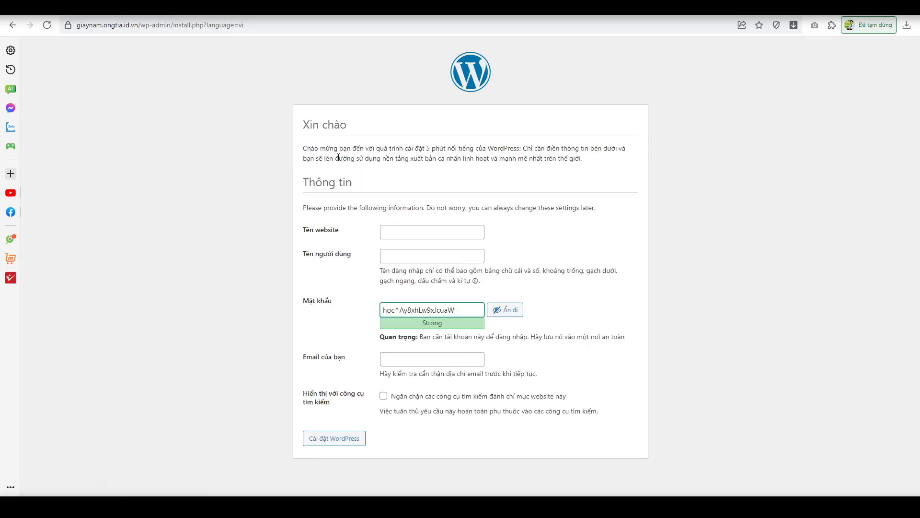
{"action": "left_click", "coordinate": [415, 234]}
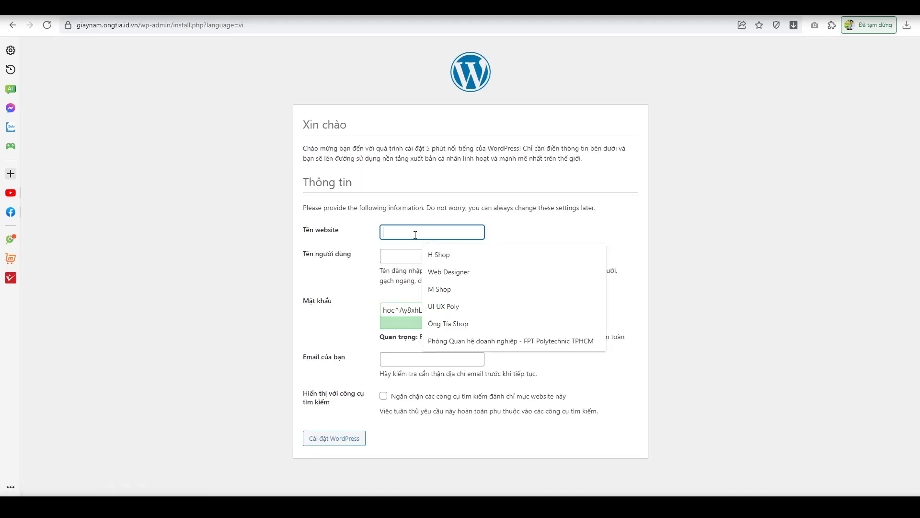
{"action": "type", "text": "Giay"}
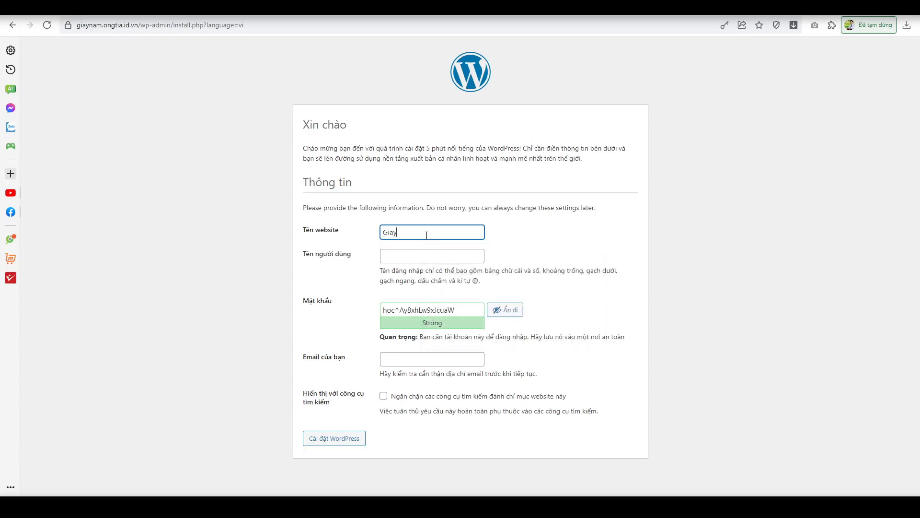
{"action": "type", "text": " nam"}
{"action": "type", "text": "Nam"}
{"action": "left_click", "coordinate": [417, 258]}
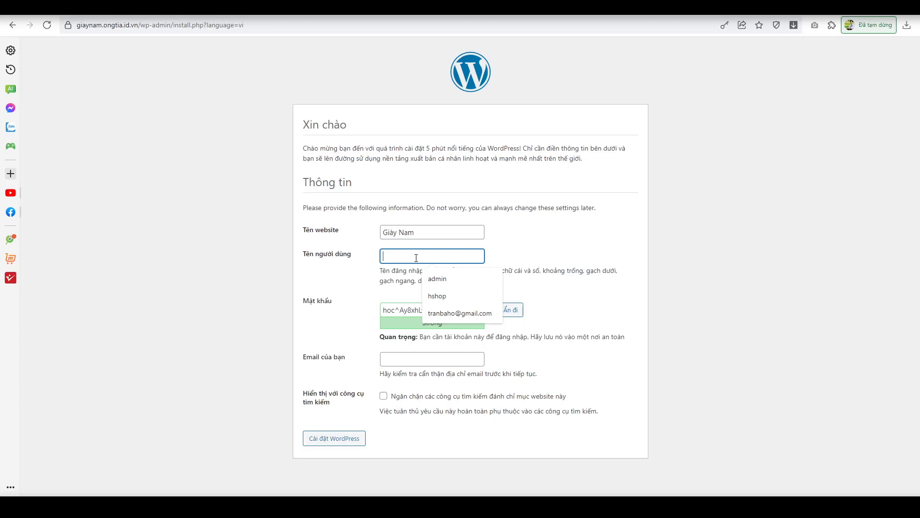
{"action": "type", "text": "admin"}
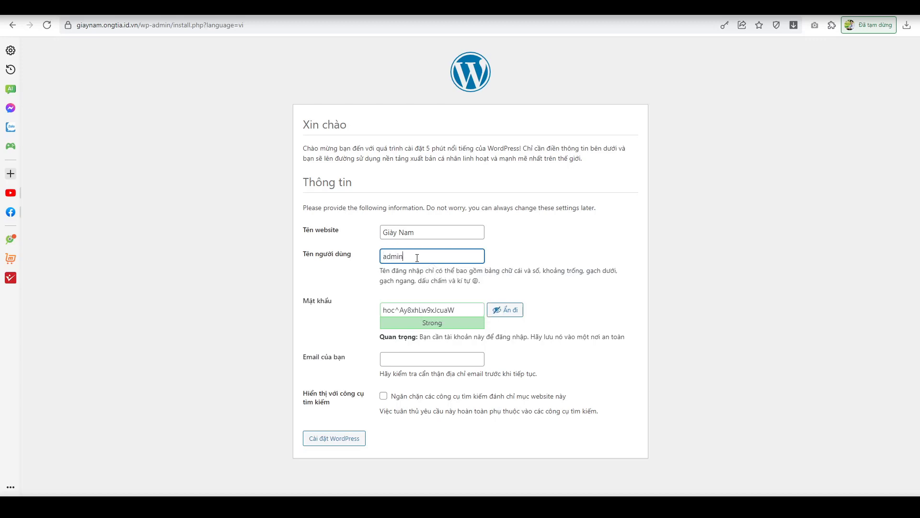
{"action": "key", "text": "Tab"}
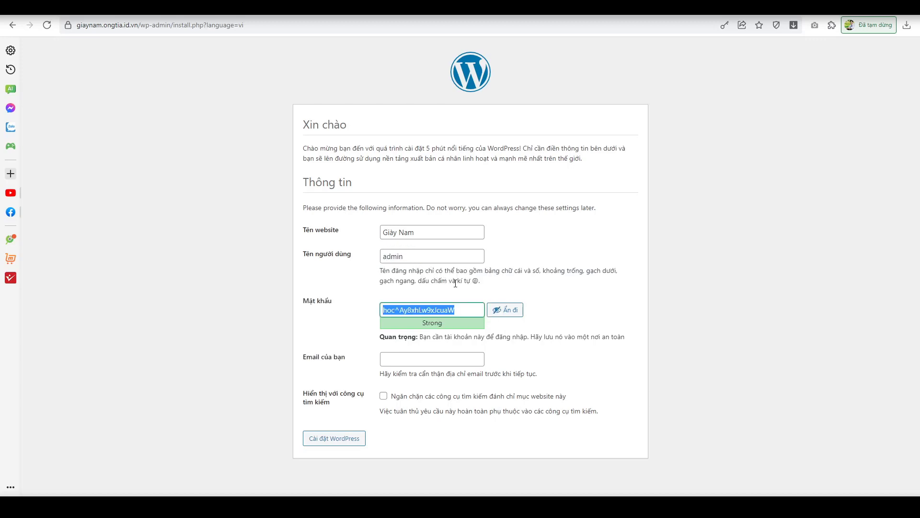
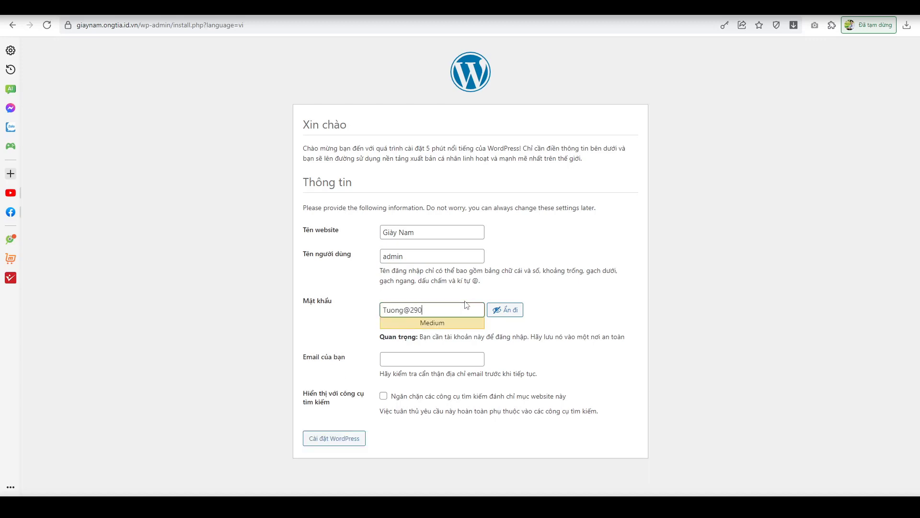
{"action": "left_click_drag", "start_coordinate": [452, 310], "coordinate": [375, 312]}
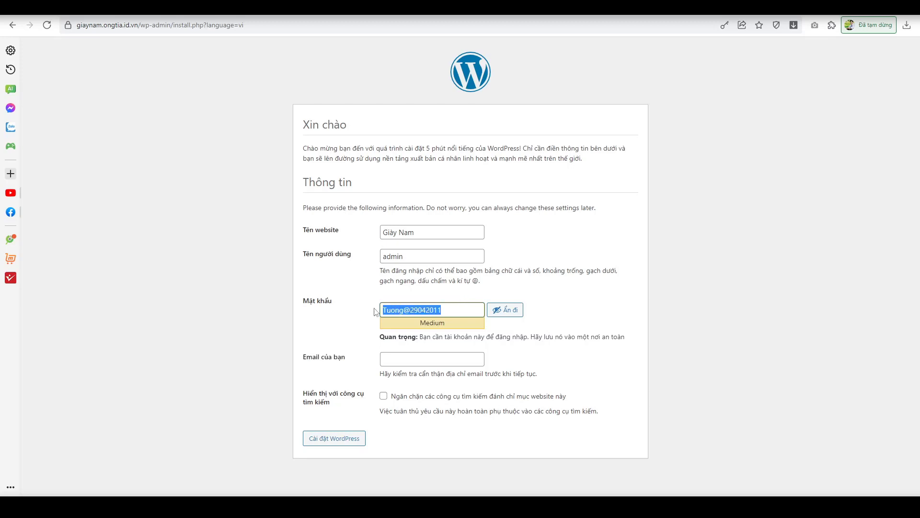
{"action": "left_click", "coordinate": [395, 358]}
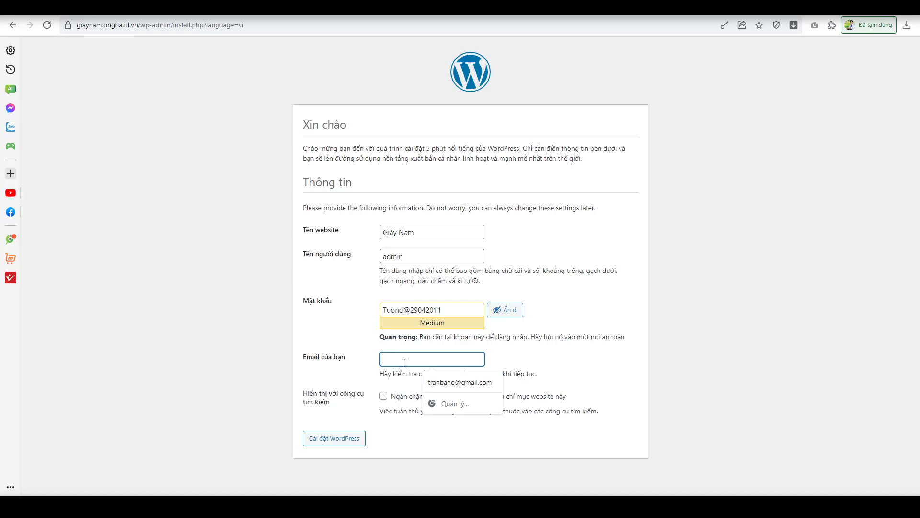
{"action": "left_click", "coordinate": [460, 382]}
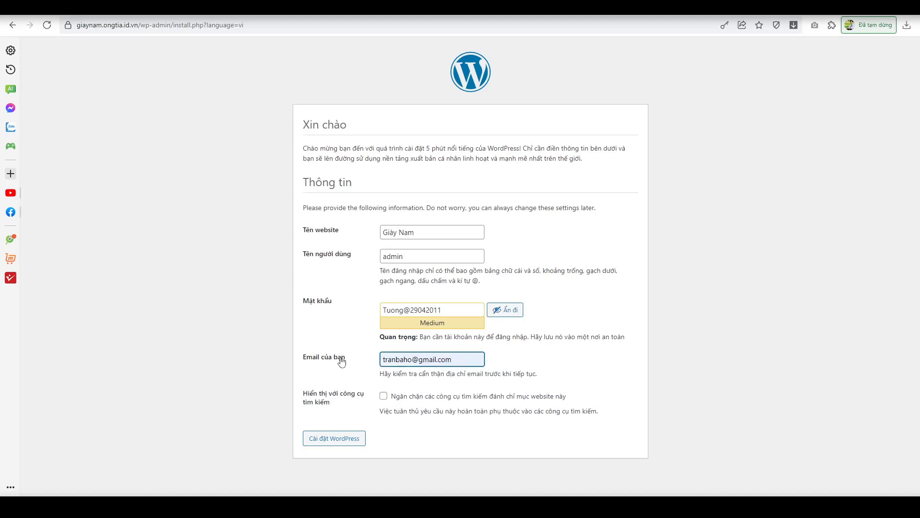
{"action": "left_click", "coordinate": [333, 440]}
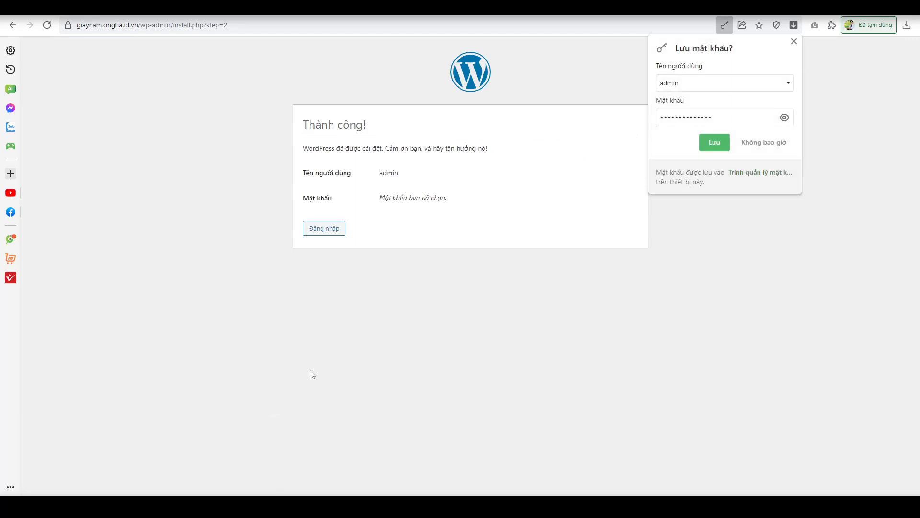
Log in to the admin as admin with its password, keeping the login remembered
{"action": "left_click", "coordinate": [333, 232]}
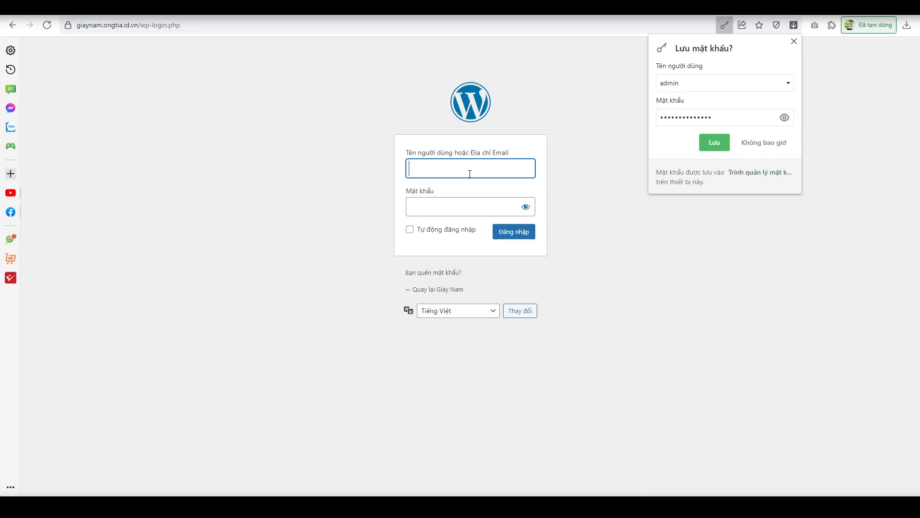
{"action": "type", "text": "admin"}
{"action": "key", "text": "Tab"}
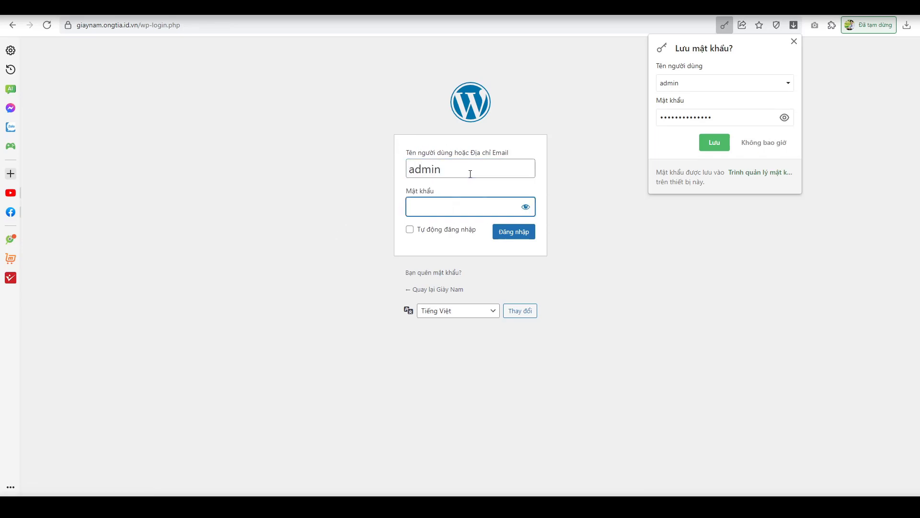
{"action": "type", "text": "•••••"}
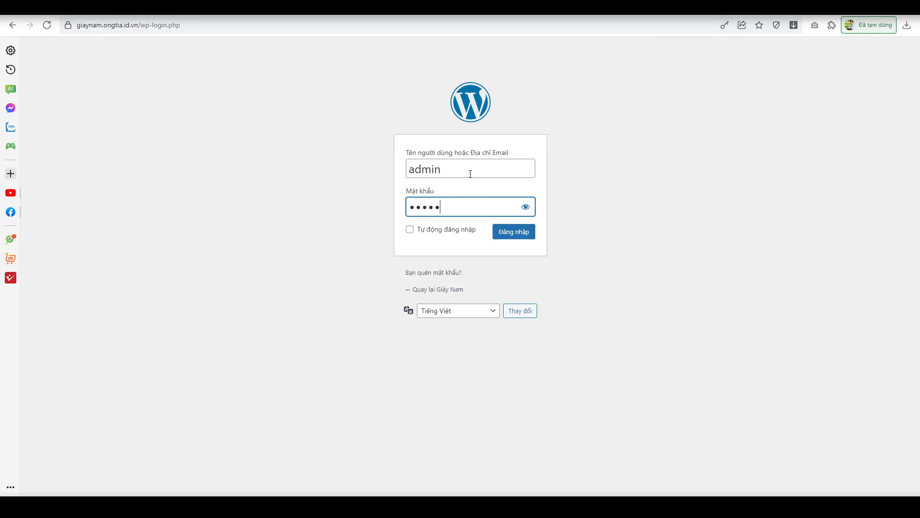
{"action": "type", "text": "•••••••••"}
{"action": "left_click", "coordinate": [526, 207]}
{"action": "left_click", "coordinate": [526, 208]}
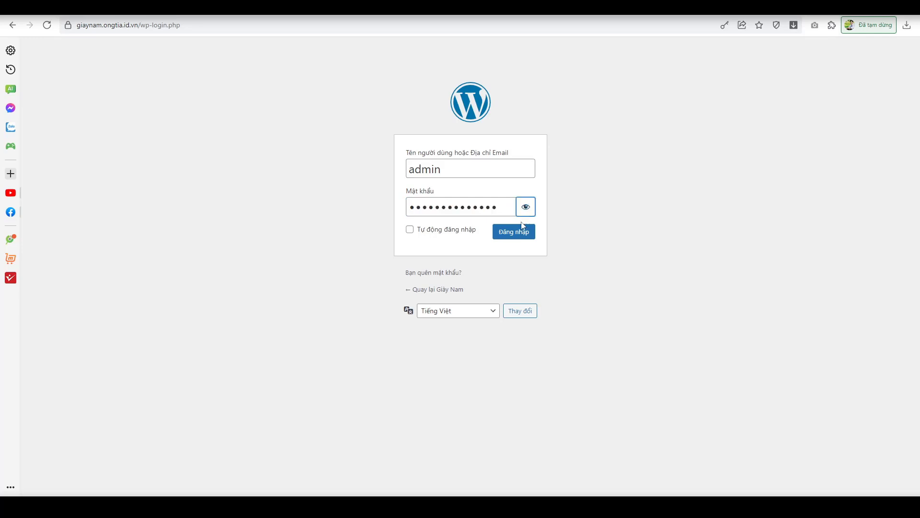
{"action": "left_click", "coordinate": [461, 230]}
{"action": "left_click", "coordinate": [518, 234]}
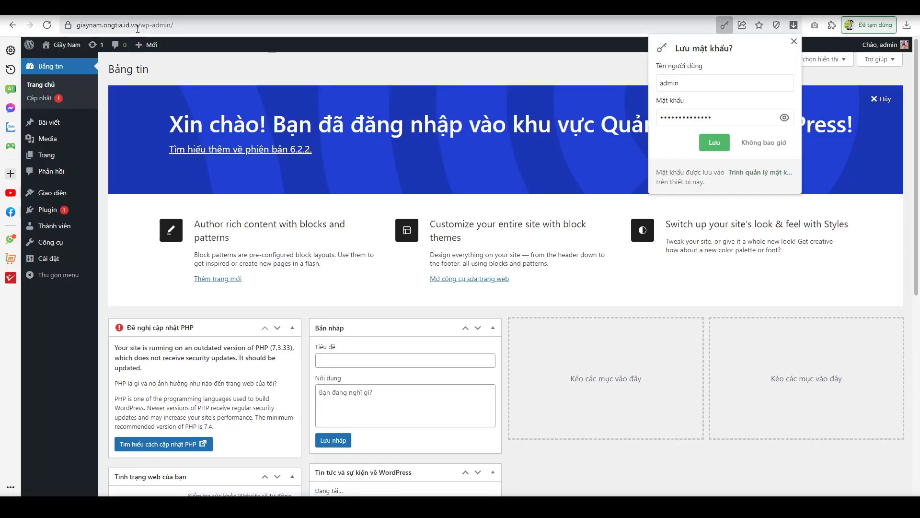
Check the site's front page in a new tab, then dismiss the save-password prompt on the dashboard
{"action": "left_click_drag", "start_coordinate": [138, 29], "coordinate": [119, 96]}
{"action": "key", "text": "ctrl+c"}
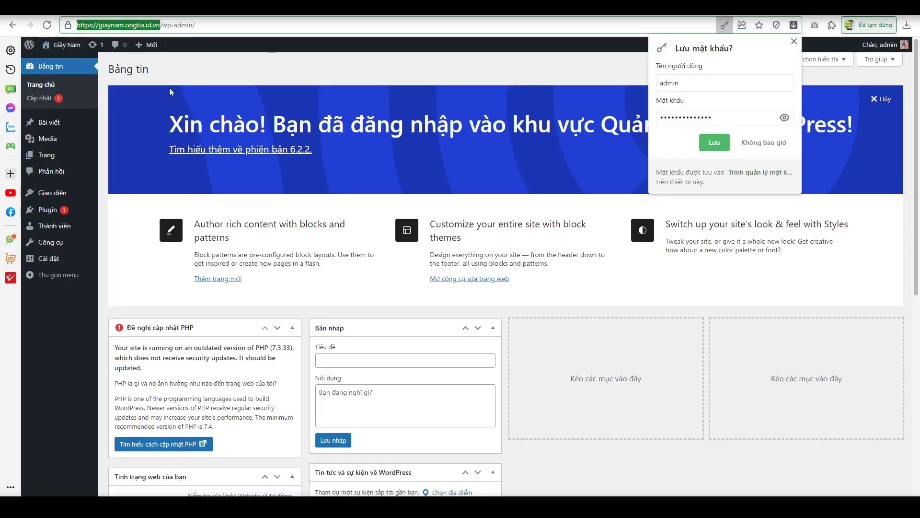
{"action": "key", "text": "ctrl+t"}
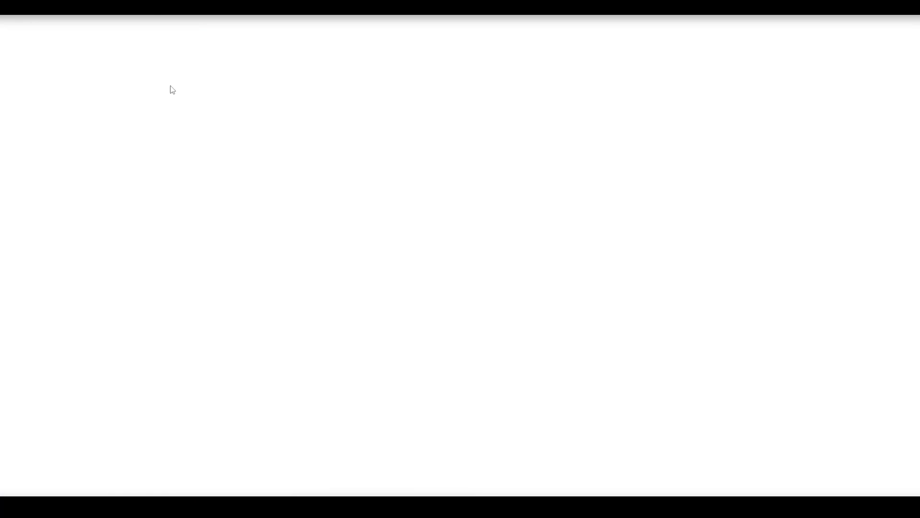
{"action": "key", "text": "ctrl+v"}
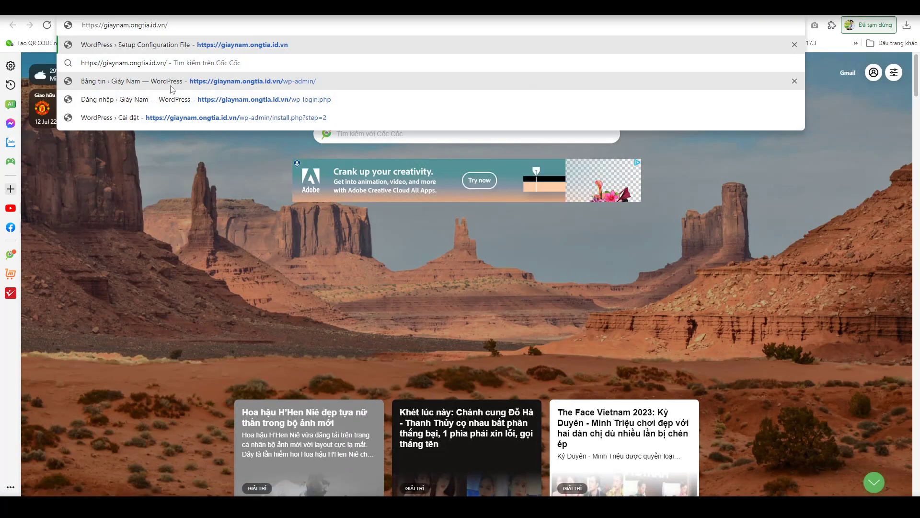
{"action": "key", "text": "Return"}
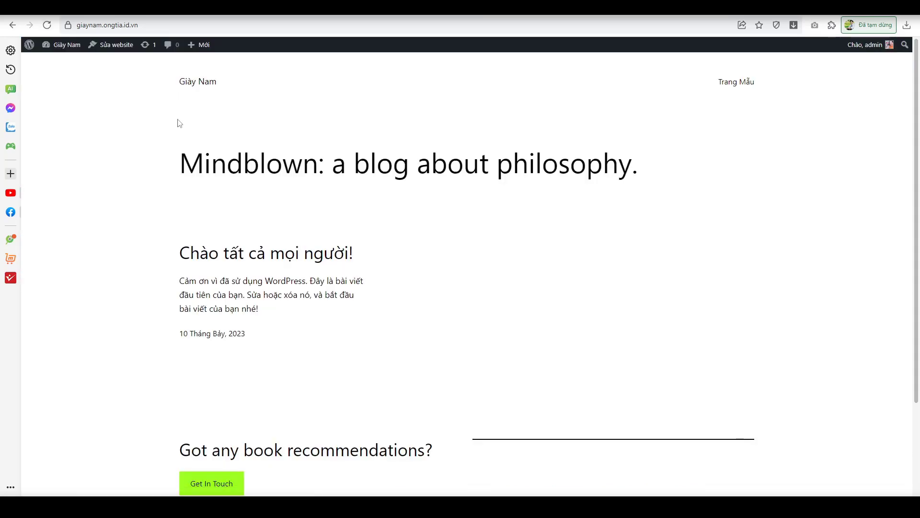
{"action": "scroll", "coordinate": [179, 106], "scroll_direction": "down", "scroll_amount": 3}
{"action": "scroll", "coordinate": [185, 142], "scroll_direction": "up", "scroll_amount": 3}
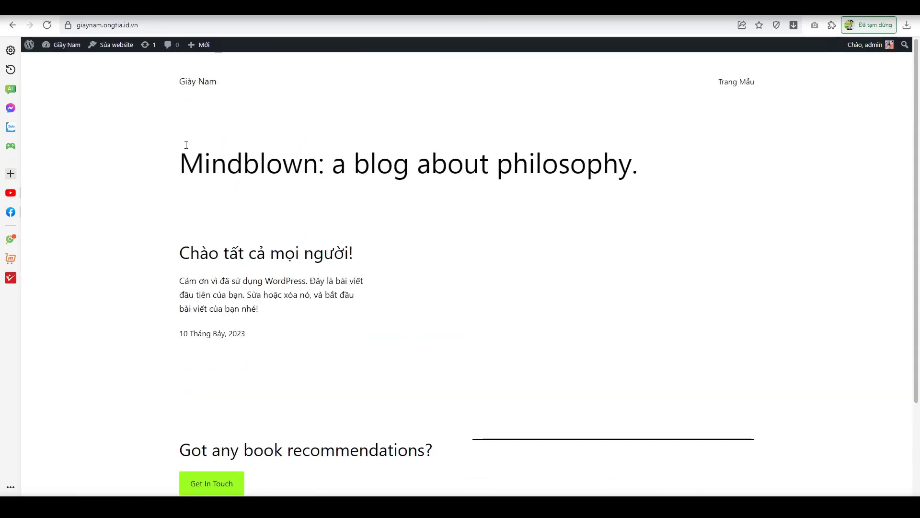
{"action": "scroll", "coordinate": [188, 146], "scroll_direction": "down", "scroll_amount": 3}
{"action": "scroll", "coordinate": [192, 150], "scroll_direction": "up", "scroll_amount": 3}
{"action": "key", "text": "alt+Tab"}
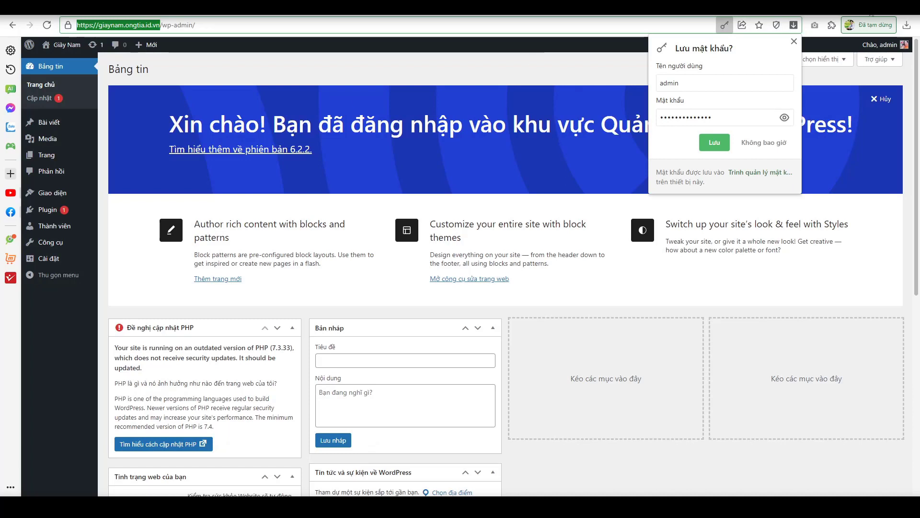
{"action": "left_click", "coordinate": [794, 42]}
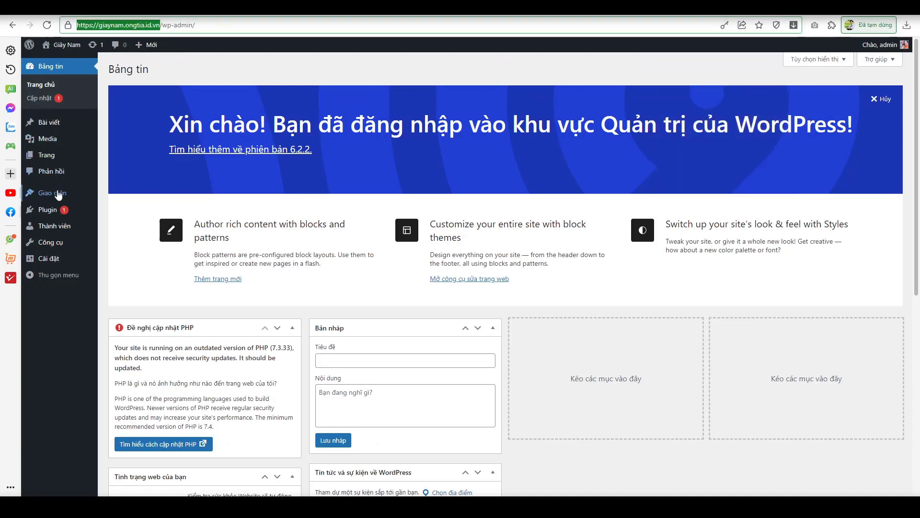
Search the theme directory for 'astra', then install and activate the Astra theme
{"action": "mouse_move", "coordinate": [58, 194]}
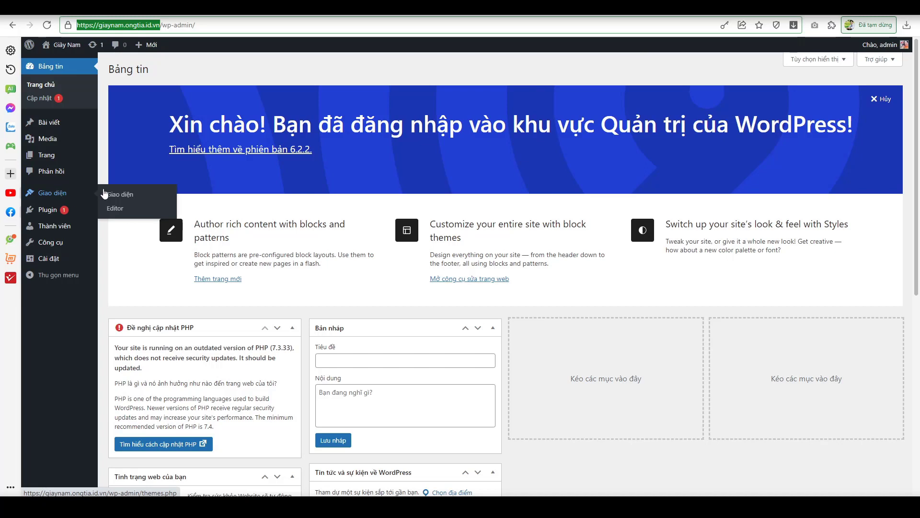
{"action": "left_click", "coordinate": [117, 197]}
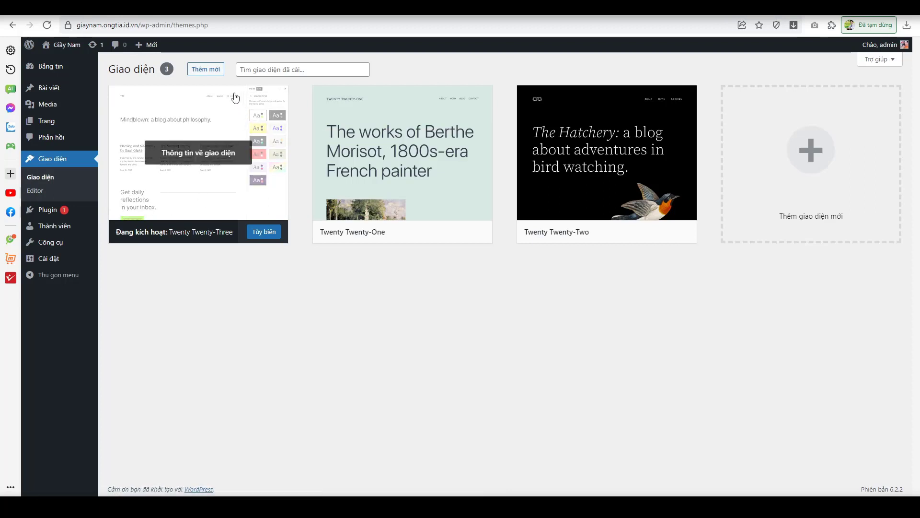
{"action": "left_click", "coordinate": [207, 70]}
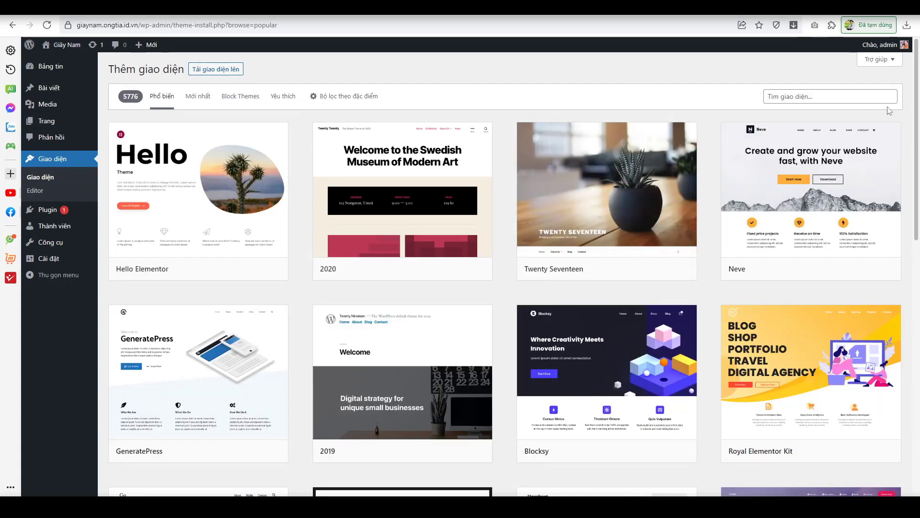
{"action": "left_click", "coordinate": [843, 100]}
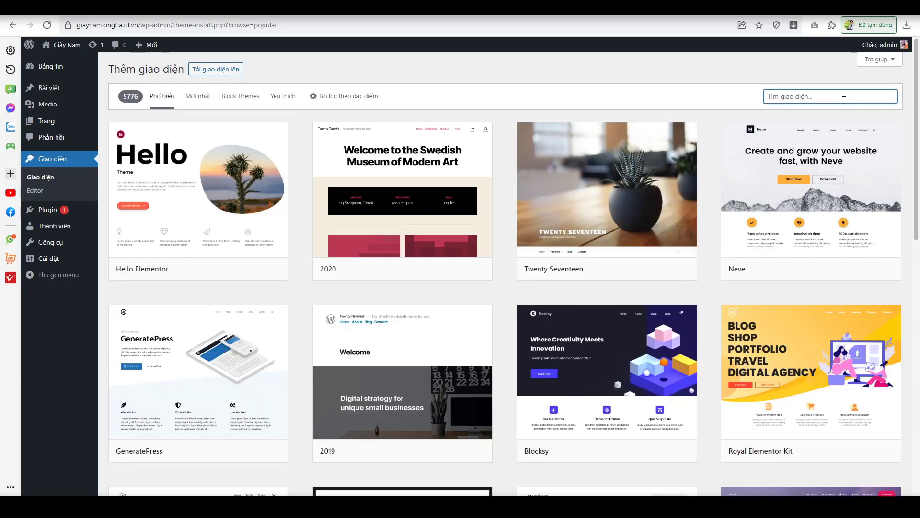
{"action": "type", "text": "a"}
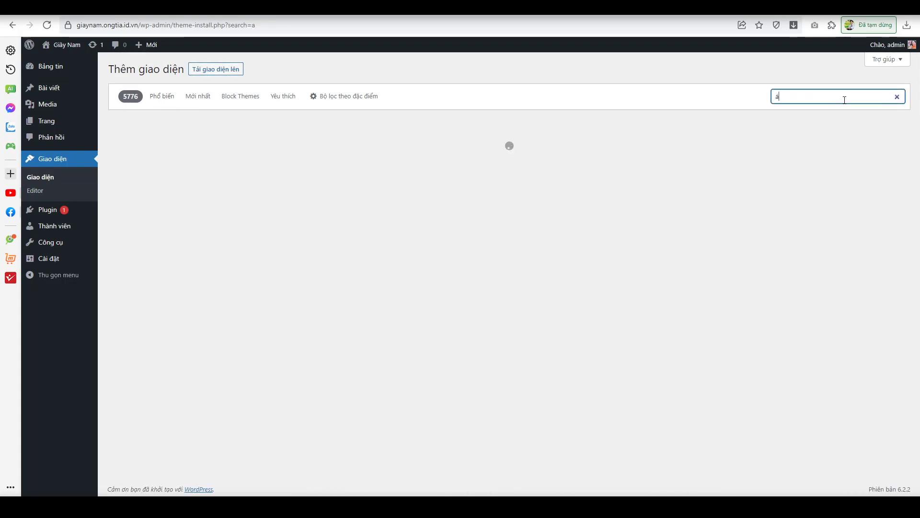
{"action": "type", "text": "stra"}
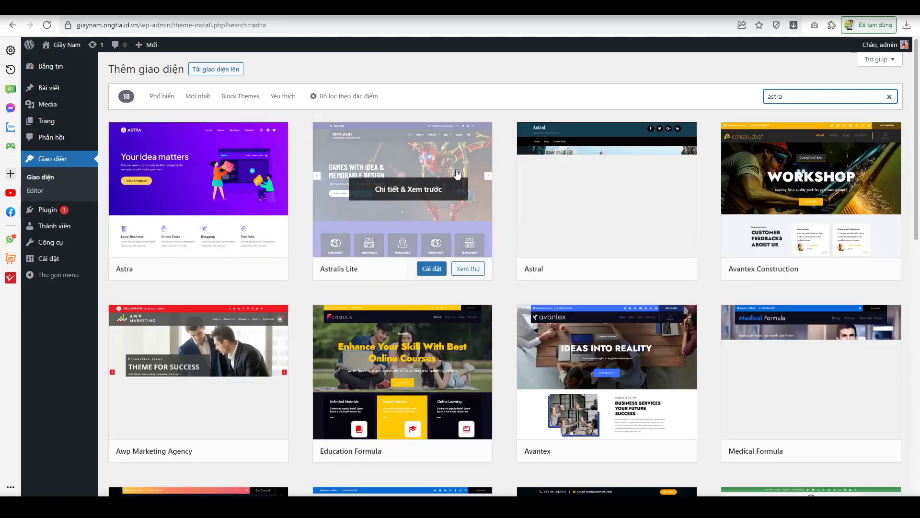
{"action": "mouse_move", "coordinate": [216, 231]}
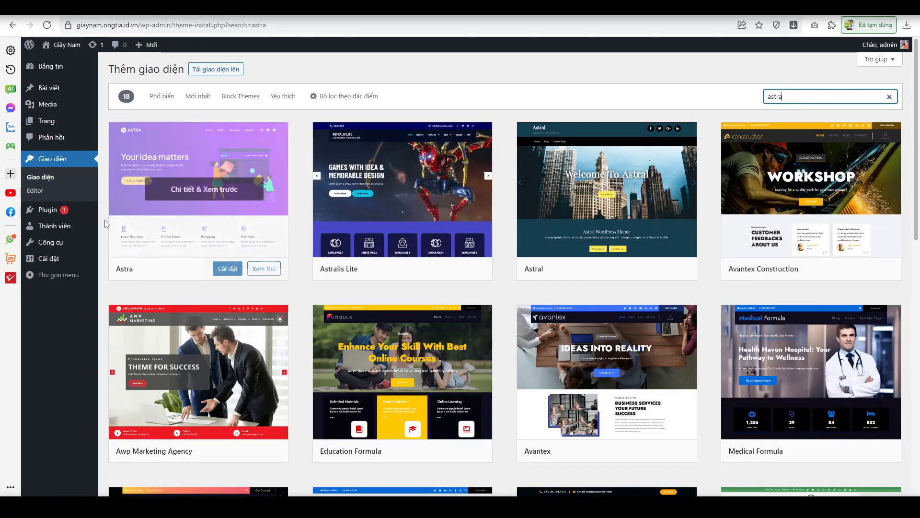
{"action": "left_click", "coordinate": [217, 269]}
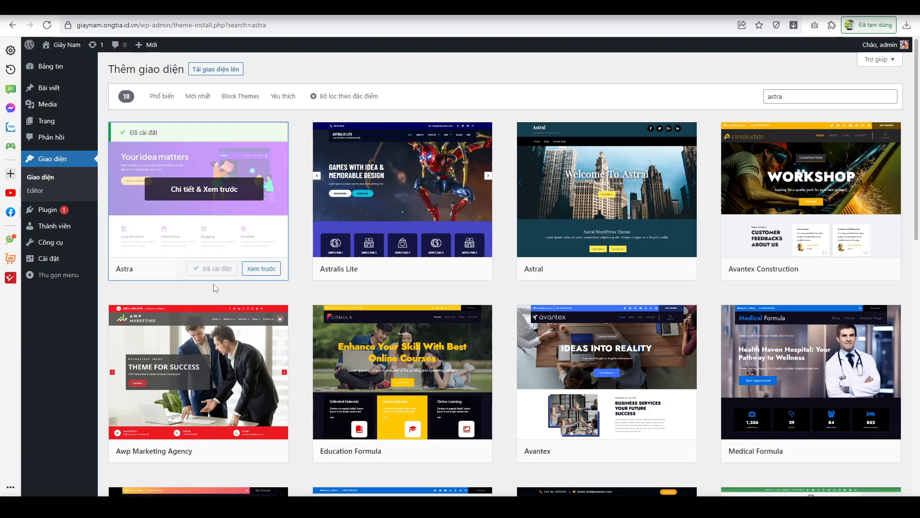
{"action": "left_click", "coordinate": [220, 270]}
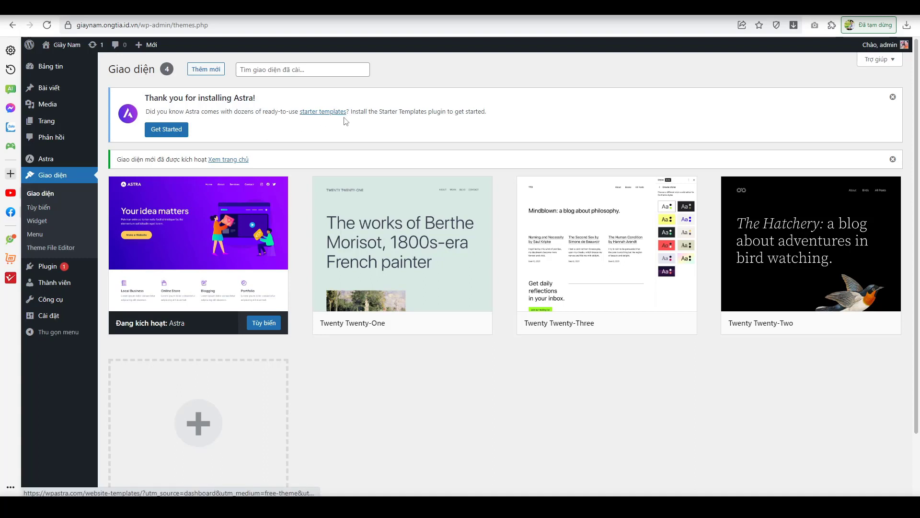
Install and activate Starter Templates via Get Started in the Astra notice
{"action": "left_click", "coordinate": [172, 131]}
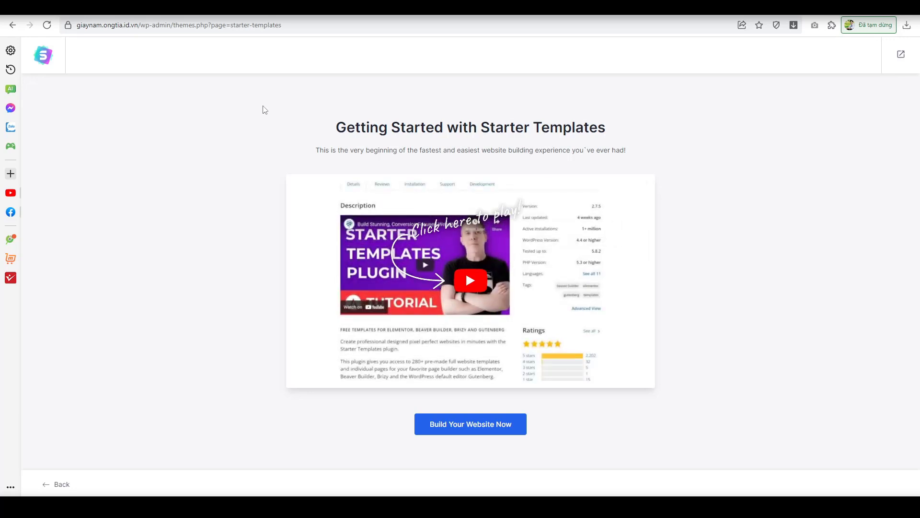
Start building from a template with Elementor as the page builder and browse the gallery
{"action": "left_click", "coordinate": [461, 434]}
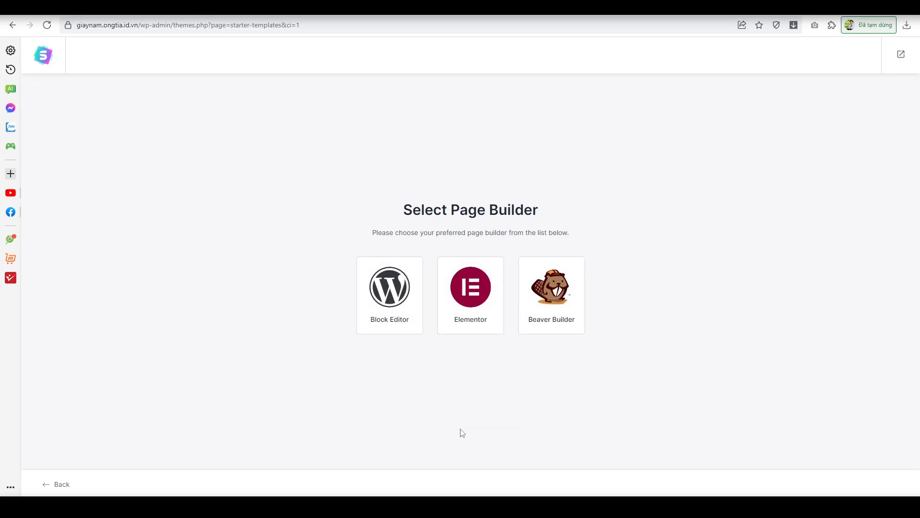
{"action": "left_click", "coordinate": [479, 292]}
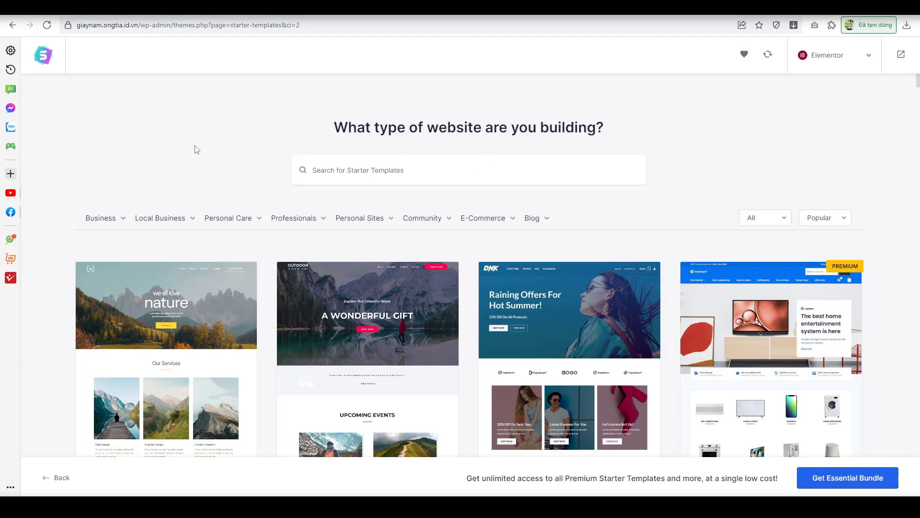
{"action": "scroll", "coordinate": [196, 149], "scroll_direction": "down", "scroll_amount": 3}
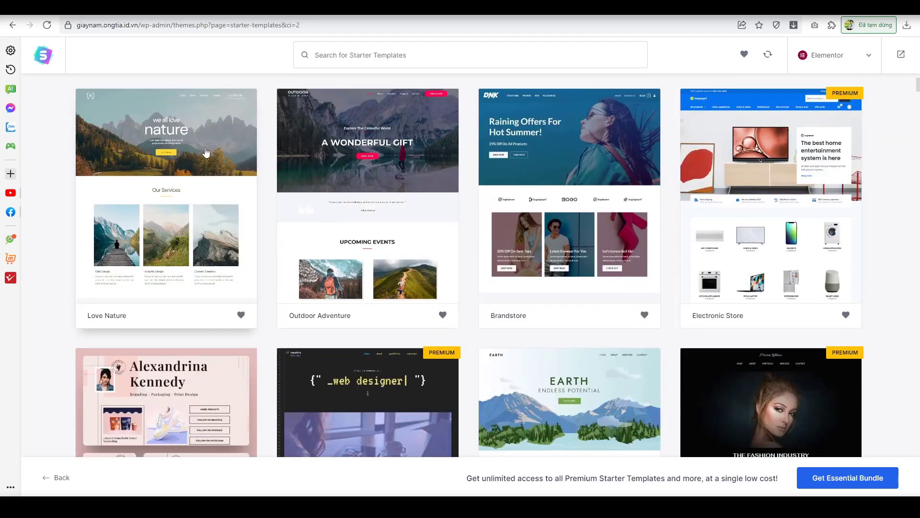
{"action": "scroll", "coordinate": [206, 152], "scroll_direction": "up", "scroll_amount": 3}
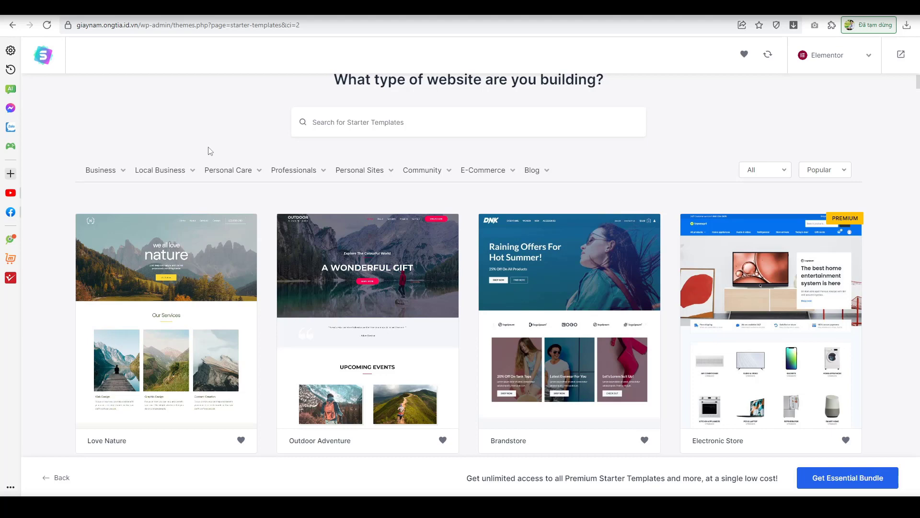
{"action": "mouse_move", "coordinate": [92, 172]}
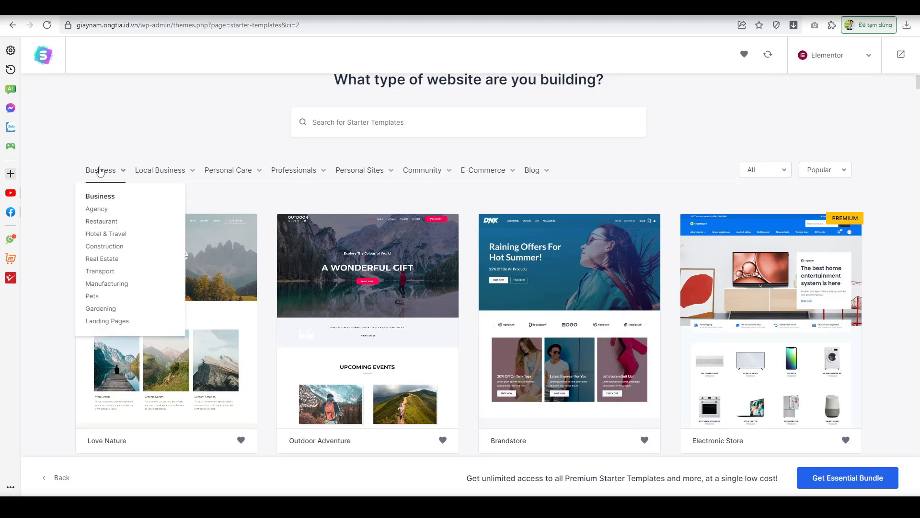
{"action": "left_click", "coordinate": [115, 321]}
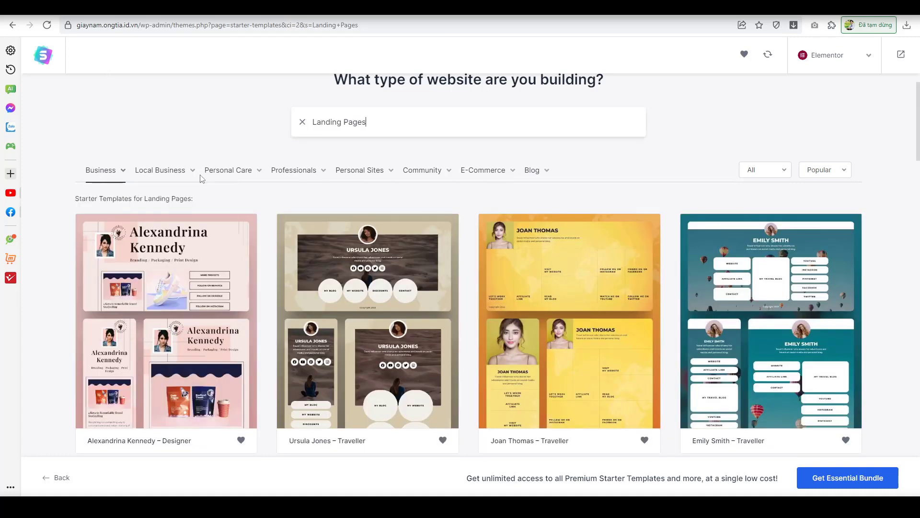
{"action": "scroll", "coordinate": [202, 178], "scroll_direction": "down", "scroll_amount": 5}
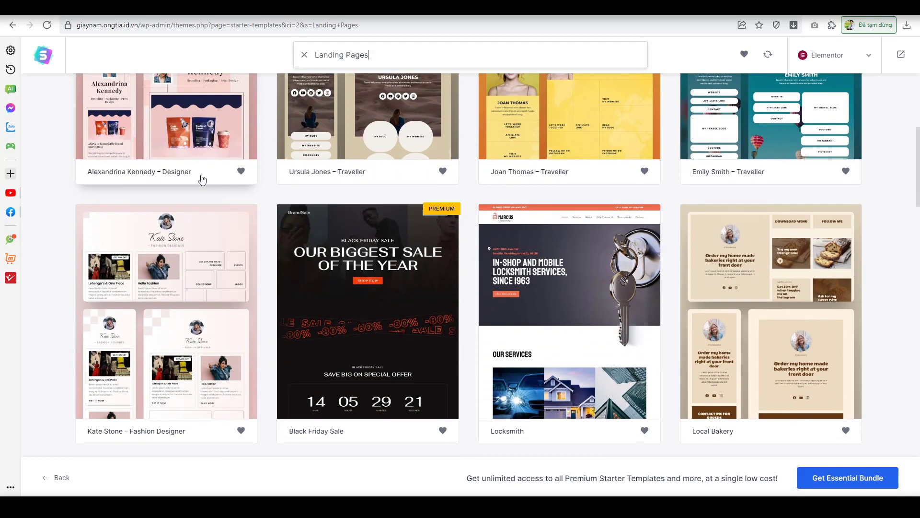
{"action": "scroll", "coordinate": [202, 179], "scroll_direction": "down", "scroll_amount": 5}
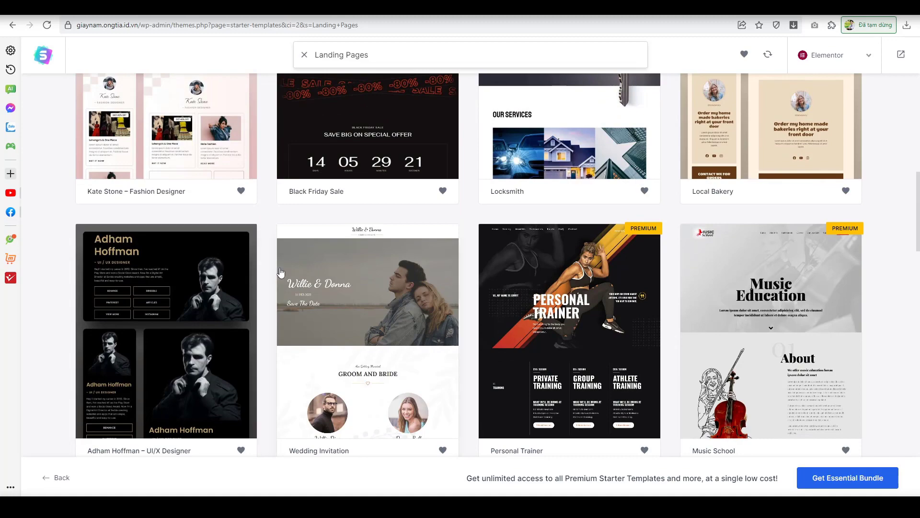
{"action": "scroll", "coordinate": [348, 259], "scroll_direction": "down", "scroll_amount": 3}
{"action": "scroll", "coordinate": [348, 253], "scroll_direction": "down", "scroll_amount": 1}
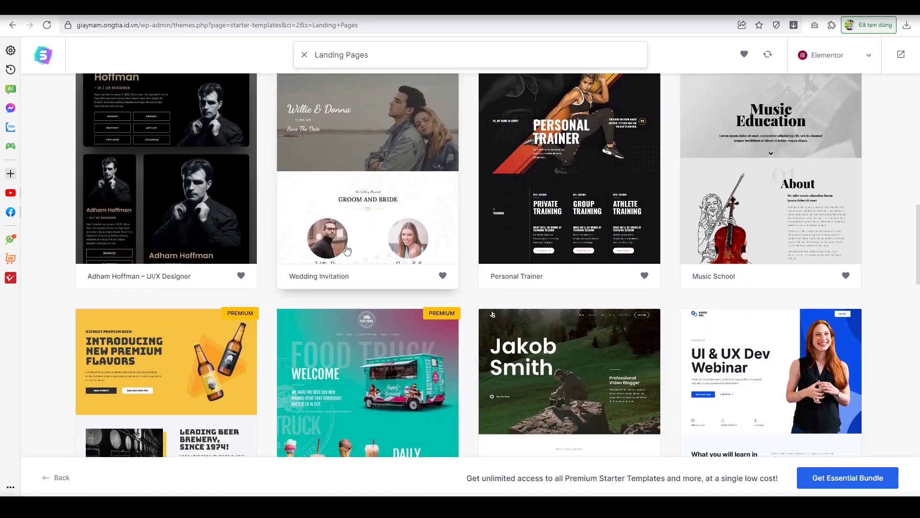
{"action": "scroll", "coordinate": [433, 287], "scroll_direction": "down", "scroll_amount": 4}
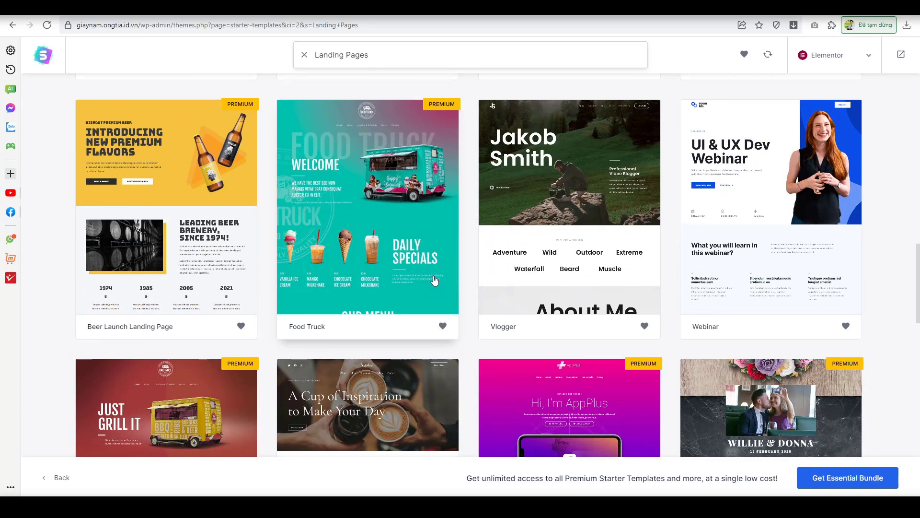
{"action": "scroll", "coordinate": [434, 279], "scroll_direction": "down", "scroll_amount": 8}
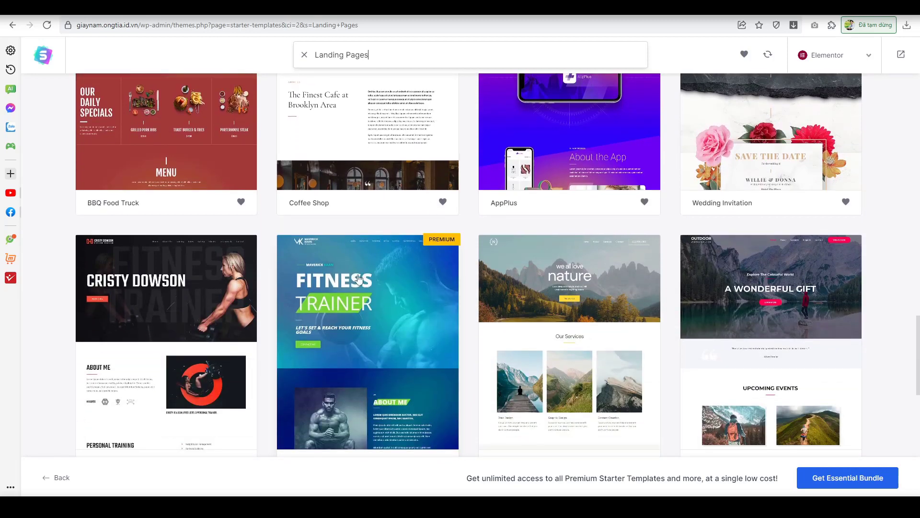
{"action": "scroll", "coordinate": [556, 346], "scroll_direction": "down", "scroll_amount": 2}
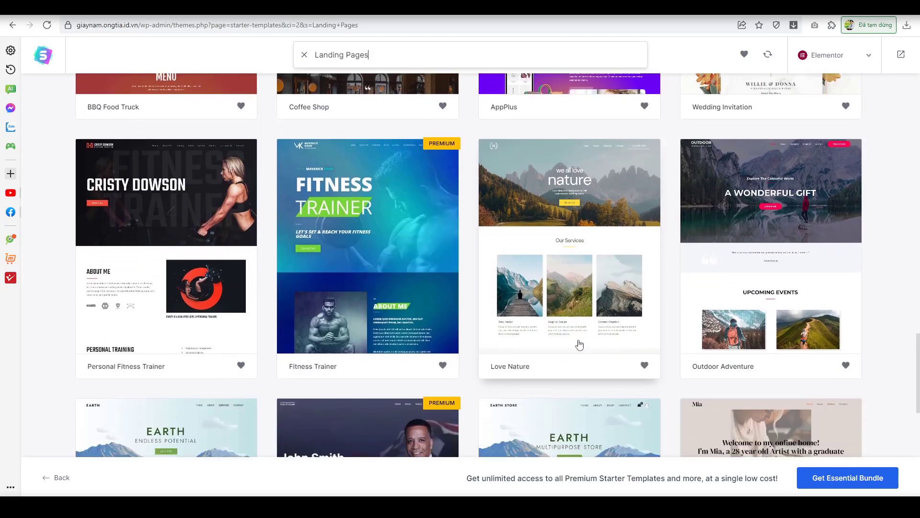
{"action": "scroll", "coordinate": [580, 343], "scroll_direction": "down", "scroll_amount": 8}
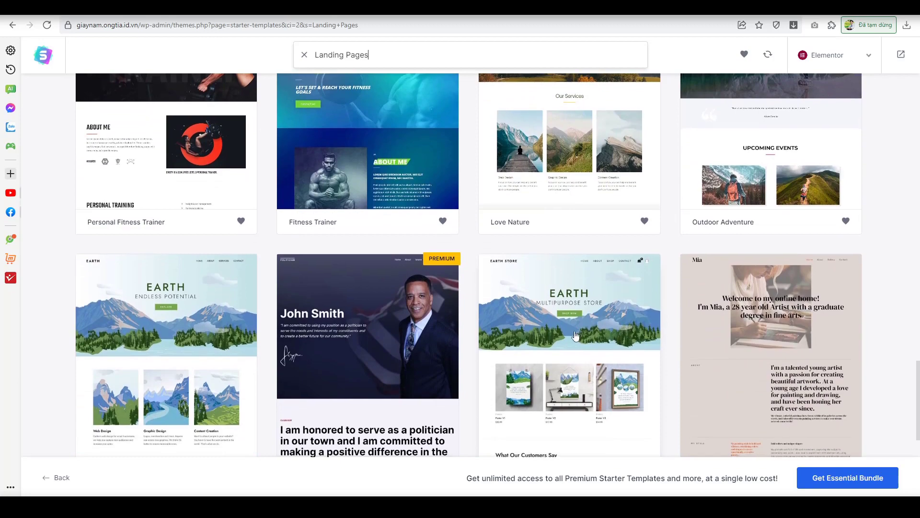
{"action": "scroll", "coordinate": [574, 330], "scroll_direction": "down", "scroll_amount": 1}
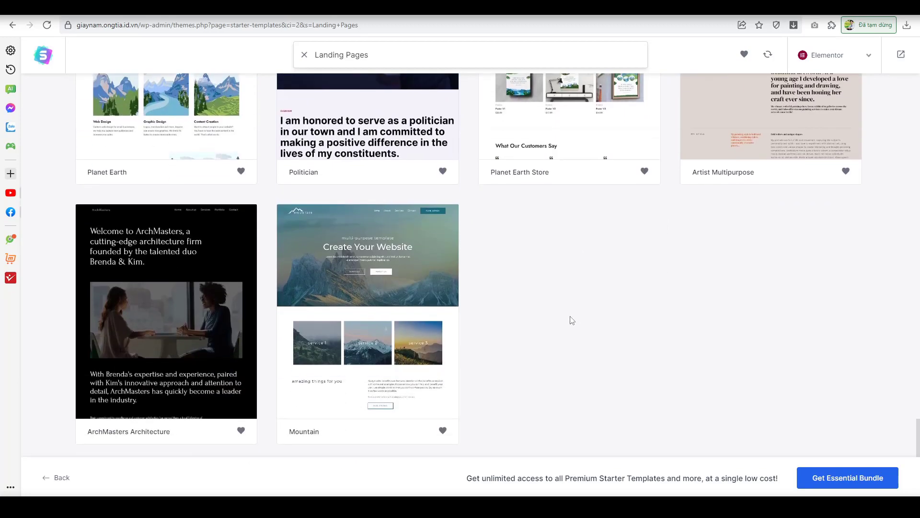
{"action": "scroll", "coordinate": [527, 307], "scroll_direction": "up", "scroll_amount": 4}
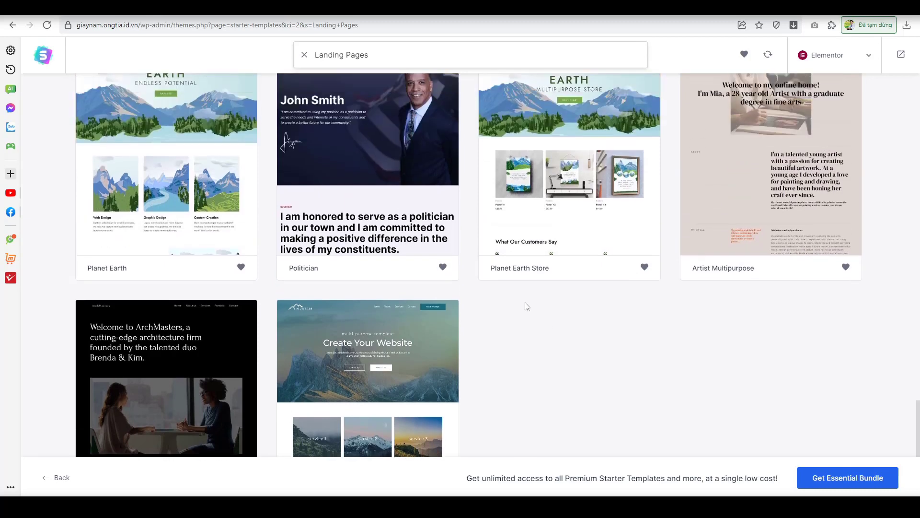
{"action": "scroll", "coordinate": [527, 307], "scroll_direction": "up", "scroll_amount": 2}
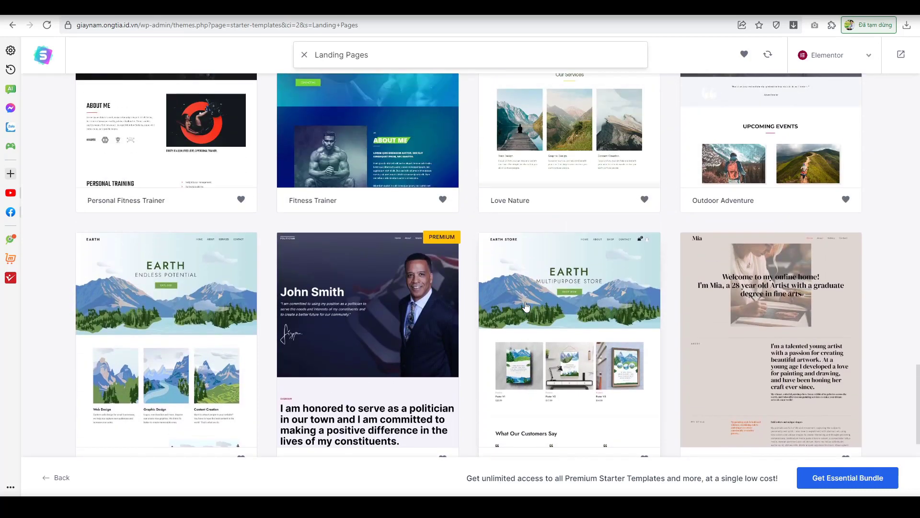
{"action": "scroll", "coordinate": [527, 307], "scroll_direction": "up", "scroll_amount": 5}
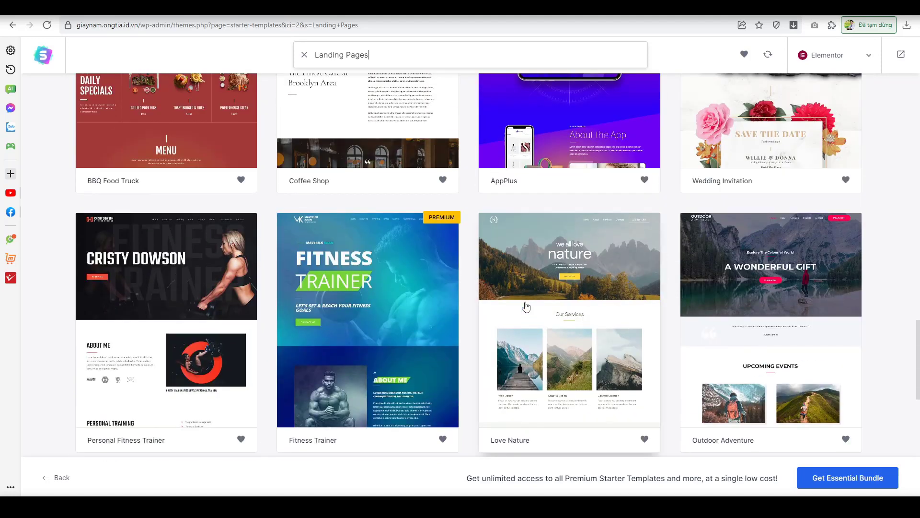
{"action": "scroll", "coordinate": [527, 307], "scroll_direction": "down", "scroll_amount": 3}
{"action": "scroll", "coordinate": [527, 307], "scroll_direction": "up", "scroll_amount": 3}
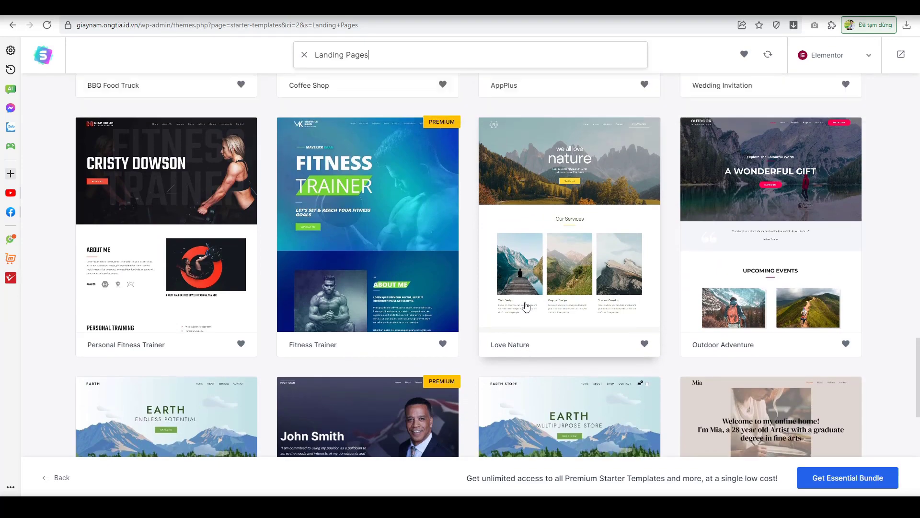
{"action": "scroll", "coordinate": [526, 306], "scroll_direction": "up", "scroll_amount": 3}
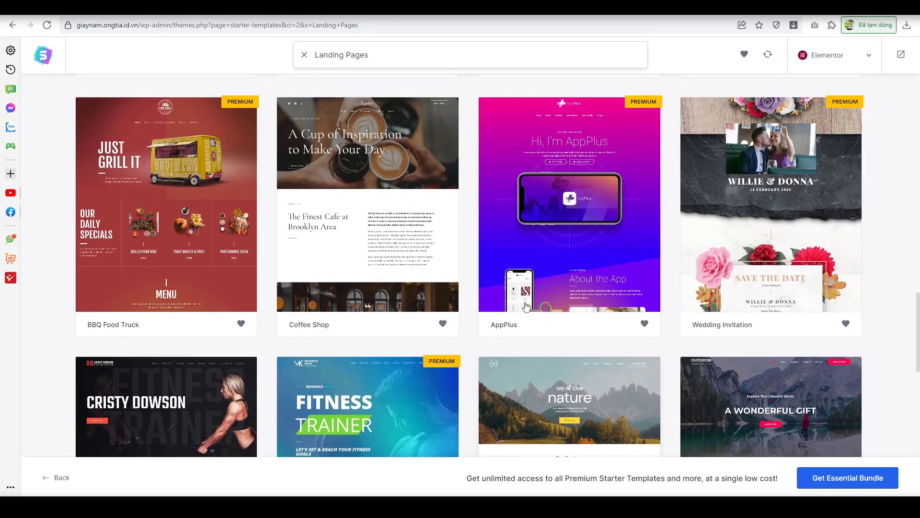
{"action": "scroll", "coordinate": [527, 307], "scroll_direction": "up", "scroll_amount": 1}
{"action": "scroll", "coordinate": [527, 307], "scroll_direction": "down", "scroll_amount": 3}
{"action": "scroll", "coordinate": [526, 307], "scroll_direction": "up", "scroll_amount": 2}
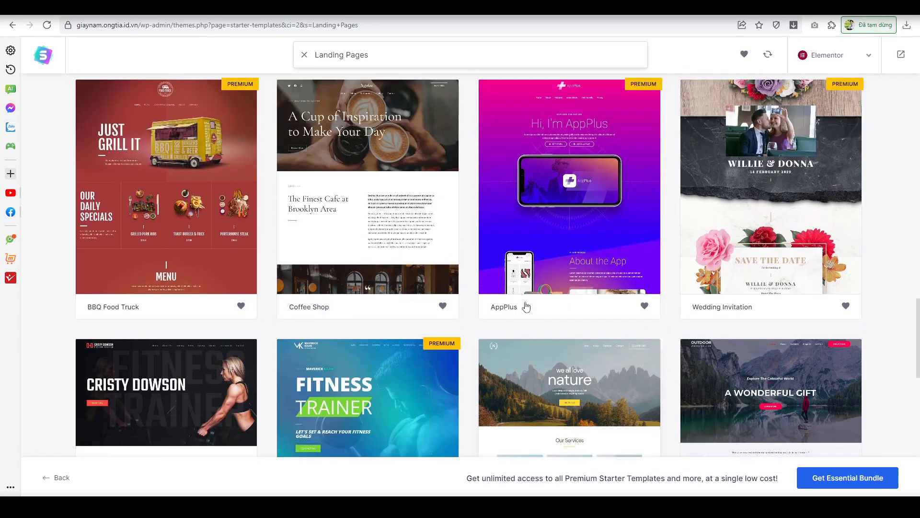
{"action": "scroll", "coordinate": [527, 307], "scroll_direction": "down", "scroll_amount": 3}
{"action": "scroll", "coordinate": [526, 307], "scroll_direction": "down", "scroll_amount": 1}
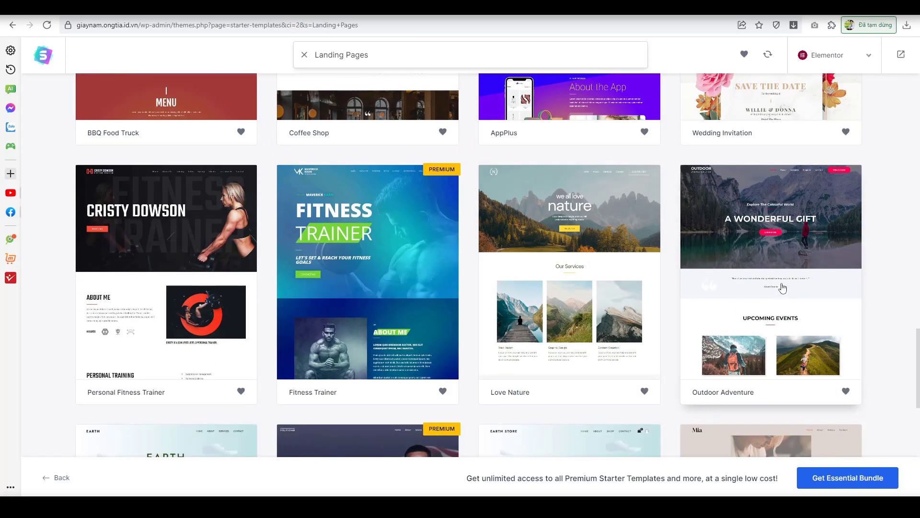
{"action": "scroll", "coordinate": [782, 287], "scroll_direction": "down", "scroll_amount": 2}
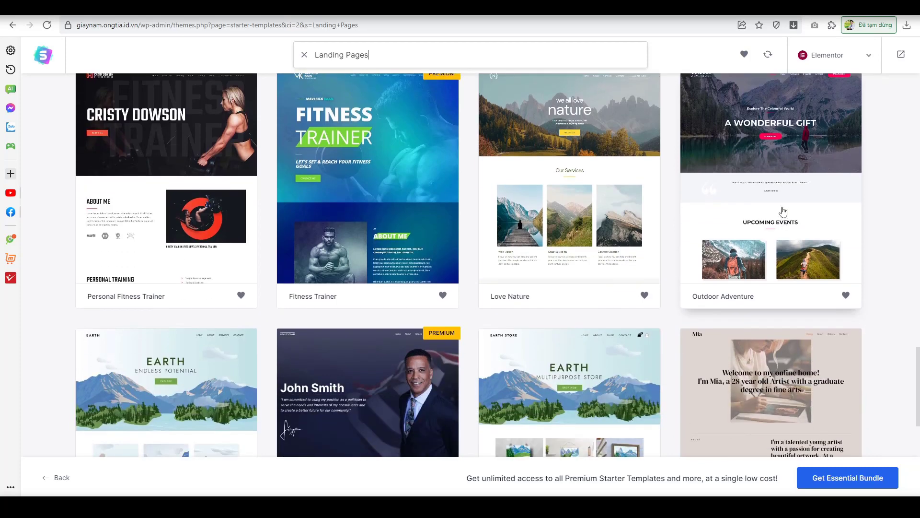
Pick the Outdoor Adventure template and skip the logo step
{"action": "left_click", "coordinate": [782, 187]}
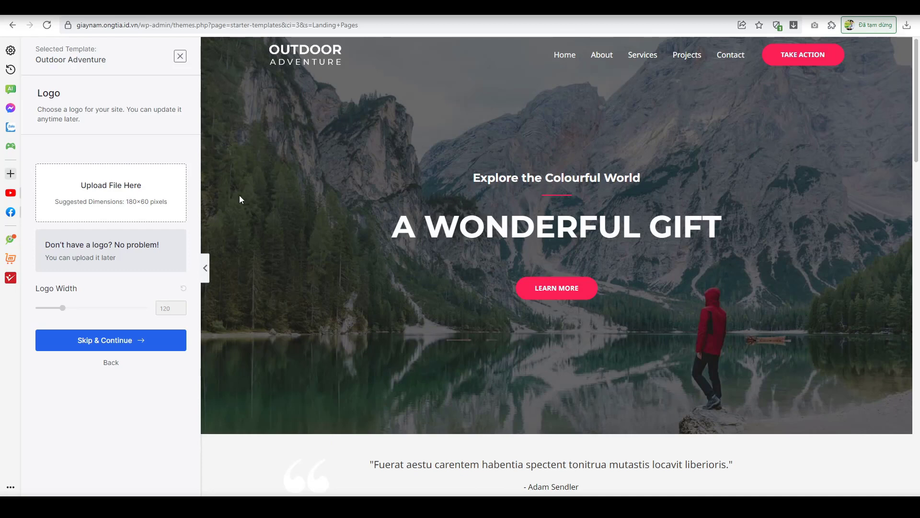
{"action": "scroll", "coordinate": [263, 200], "scroll_direction": "down", "scroll_amount": 2}
{"action": "scroll", "coordinate": [263, 200], "scroll_direction": "up", "scroll_amount": 3}
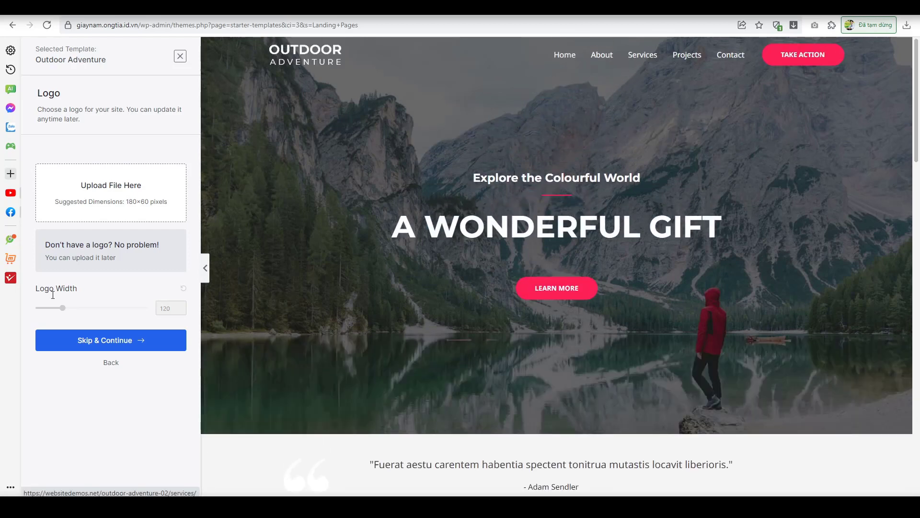
{"action": "left_click", "coordinate": [117, 341]}
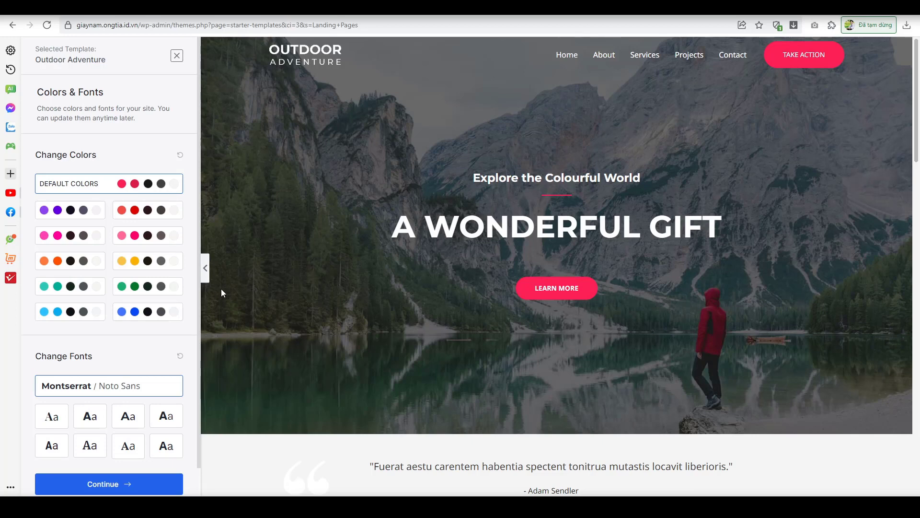
Try the light-blue, blue and green palettes, then apply the orange colour palette
{"action": "left_click", "coordinate": [72, 310]}
{"action": "left_click", "coordinate": [144, 312]}
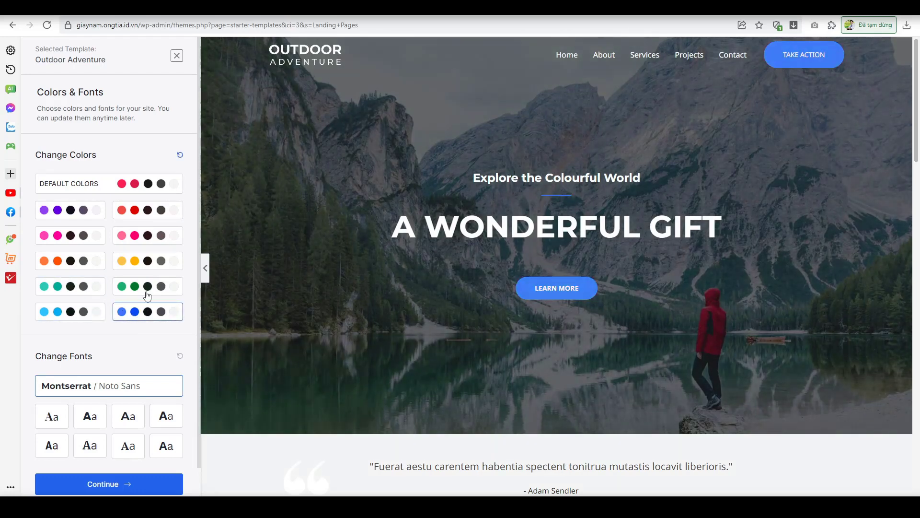
{"action": "left_click", "coordinate": [147, 289]}
{"action": "left_click", "coordinate": [151, 192]}
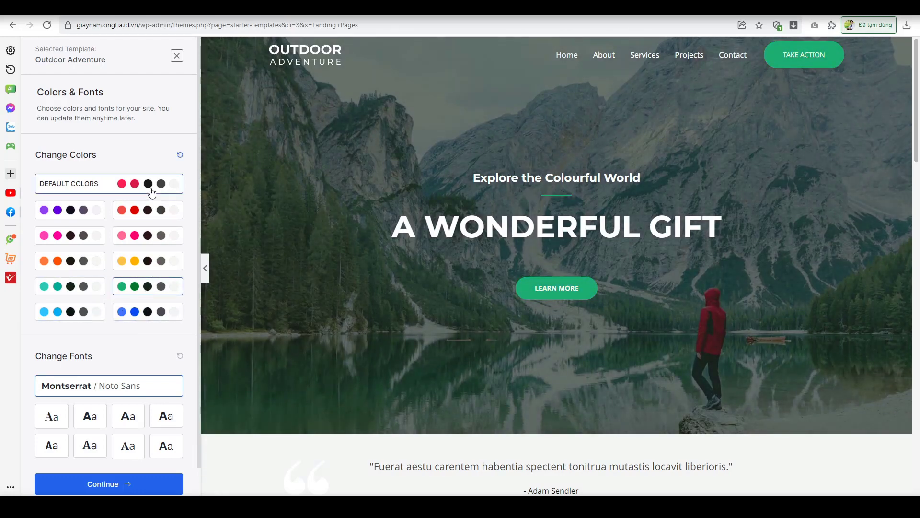
{"action": "left_click", "coordinate": [80, 262]}
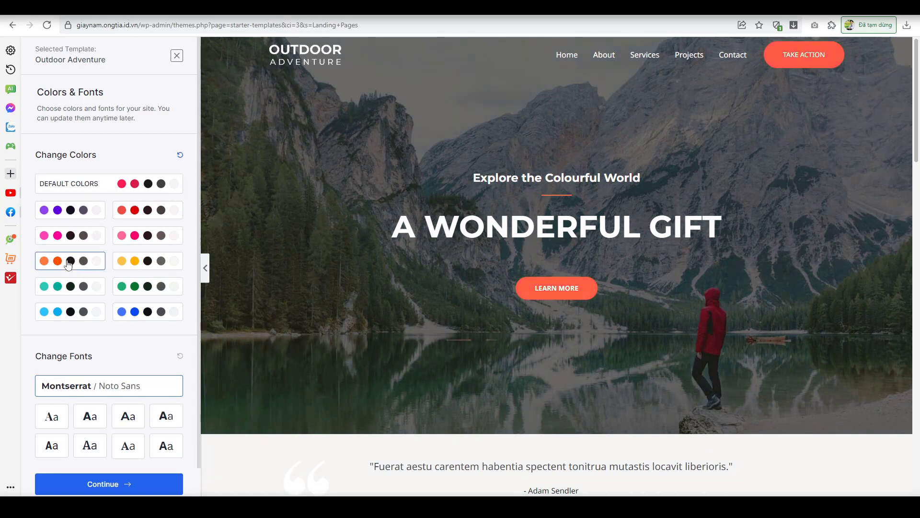
{"action": "scroll", "coordinate": [84, 263], "scroll_direction": "down", "scroll_amount": 1}
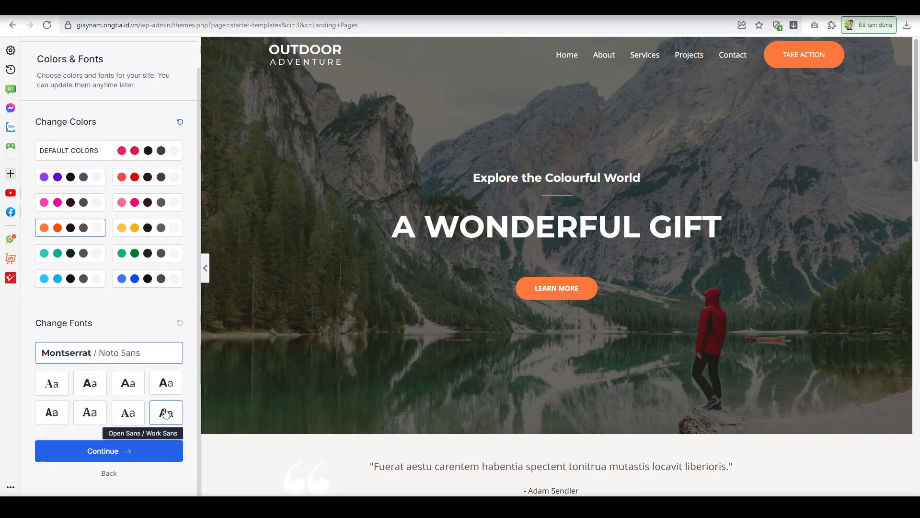
Preview several font pairings, choose Montserrat / Lato, and continue to the final step
{"action": "left_click", "coordinate": [166, 414]}
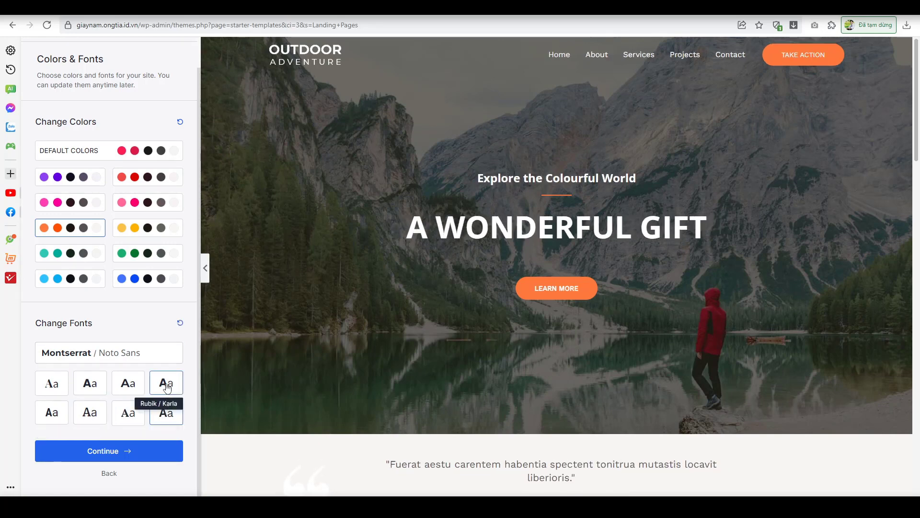
{"action": "left_click", "coordinate": [56, 415]}
{"action": "left_click", "coordinate": [60, 382]}
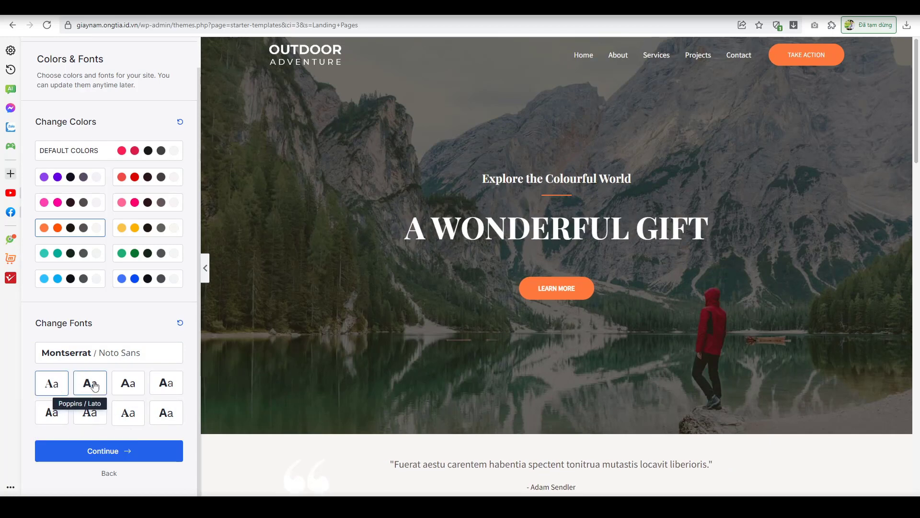
{"action": "left_click", "coordinate": [94, 385]}
{"action": "left_click", "coordinate": [142, 385]}
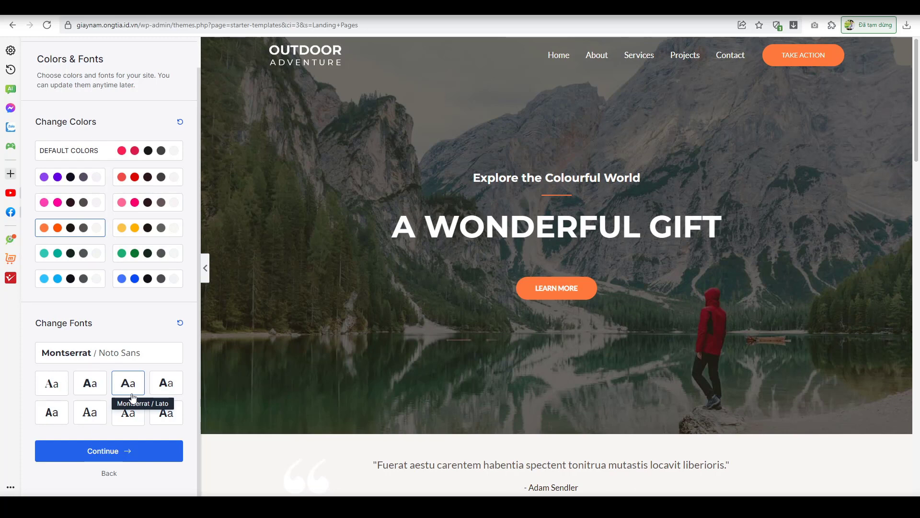
{"action": "left_click", "coordinate": [121, 451]}
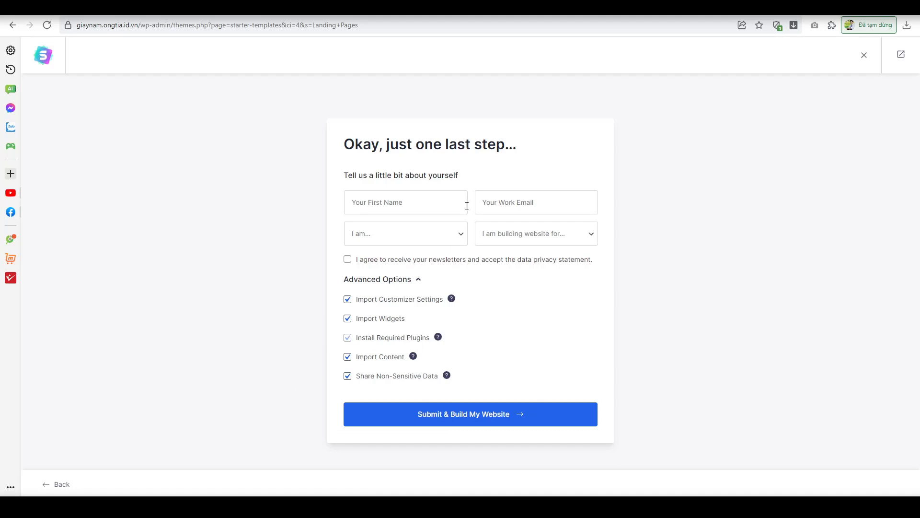
Fill in the first name and work e-mail from saved entries, with experience level Beginner
{"action": "left_click", "coordinate": [428, 204]}
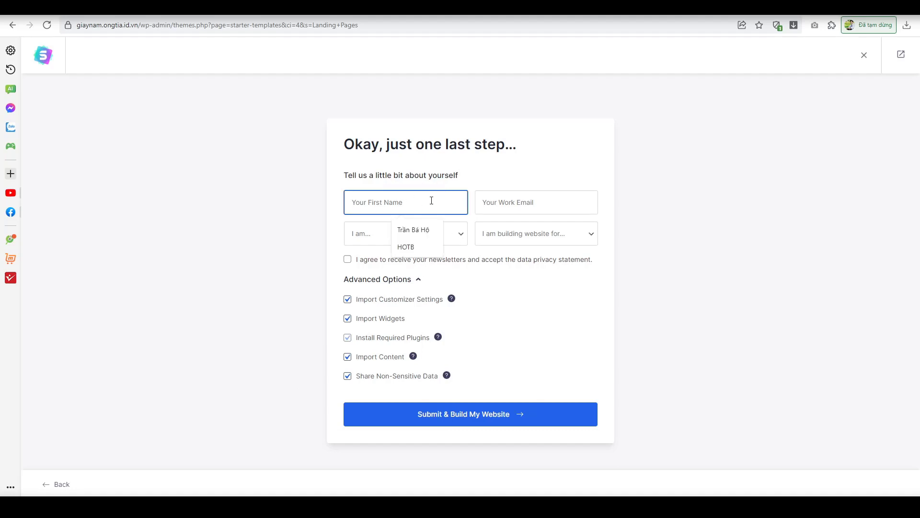
{"action": "left_click", "coordinate": [414, 230]}
{"action": "left_click", "coordinate": [514, 202]}
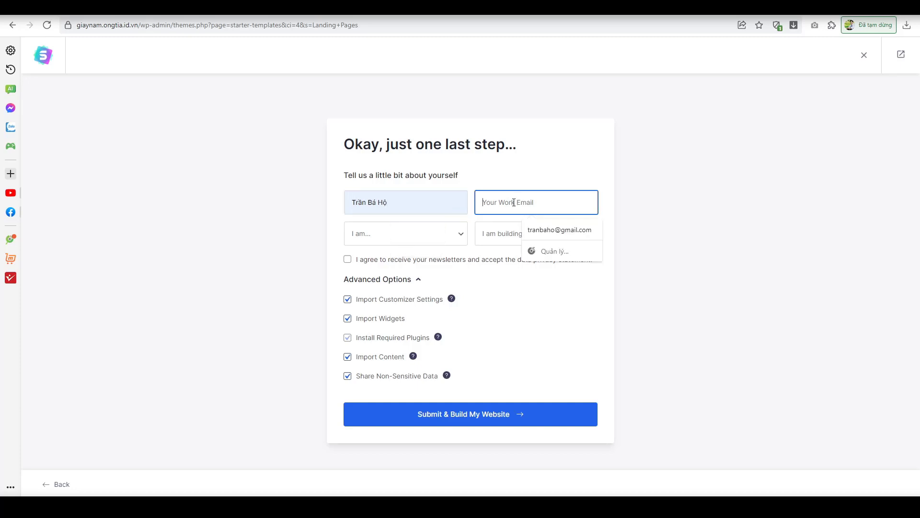
{"action": "left_click", "coordinate": [532, 230]}
{"action": "left_click", "coordinate": [438, 239]}
{"action": "left_click", "coordinate": [432, 257]}
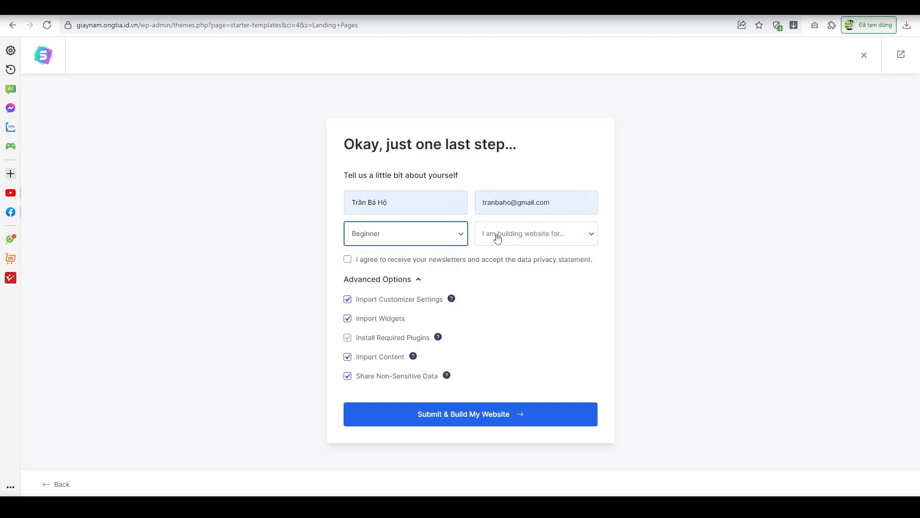
Mark the site as for Myself/My Company, accept the newsletter, build it, and view it
{"action": "left_click", "coordinate": [498, 238]}
{"action": "left_click", "coordinate": [511, 258]}
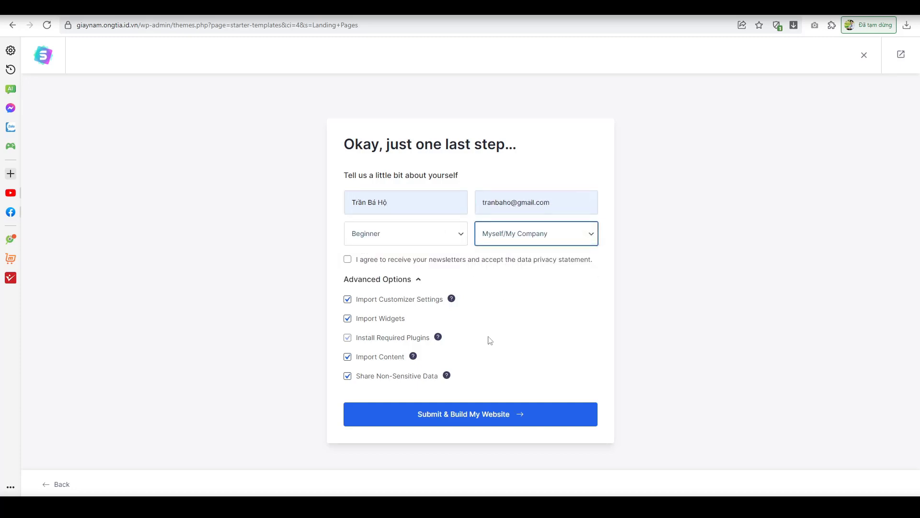
{"action": "left_click", "coordinate": [347, 260]}
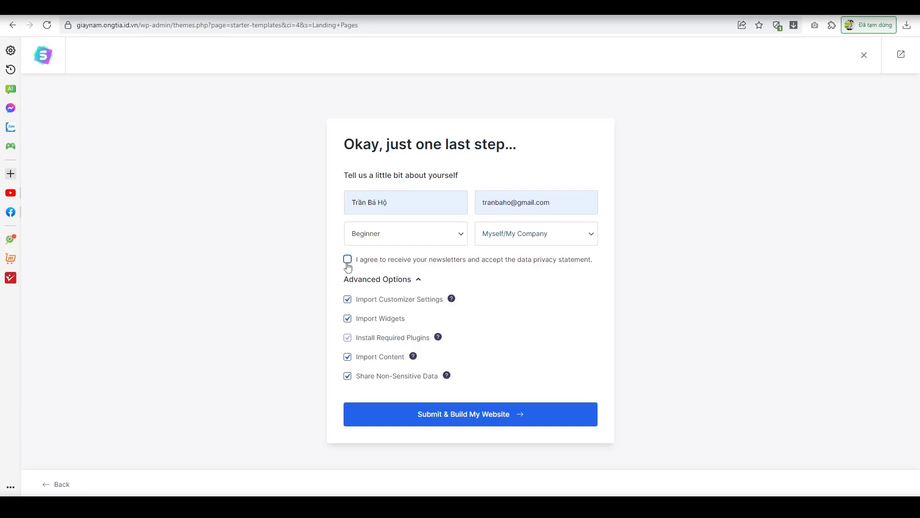
{"action": "left_click", "coordinate": [460, 420]}
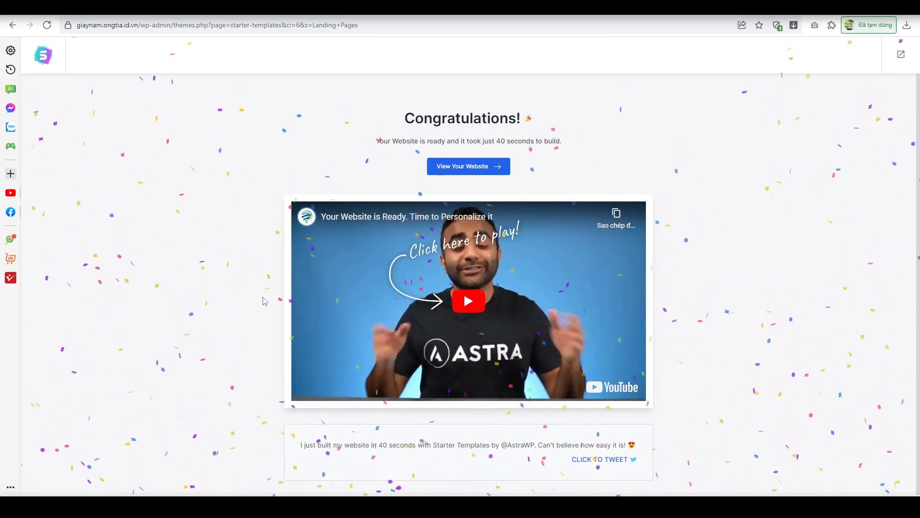
{"action": "scroll", "coordinate": [263, 211], "scroll_direction": "down", "scroll_amount": 1}
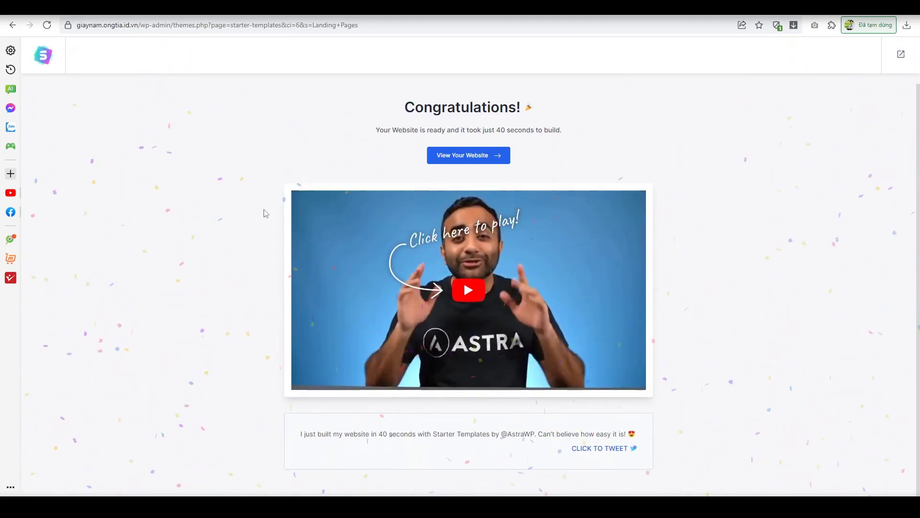
{"action": "left_click", "coordinate": [477, 156]}
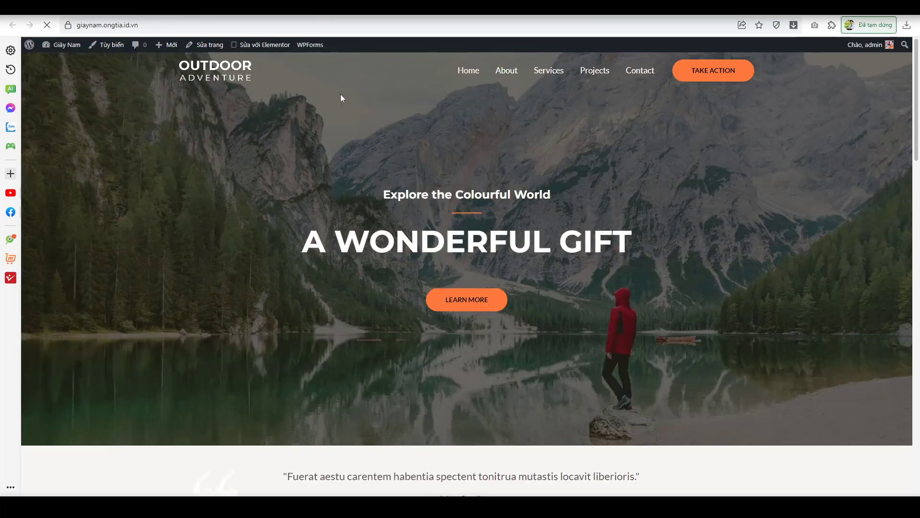
{"action": "left_click", "coordinate": [124, 24]}
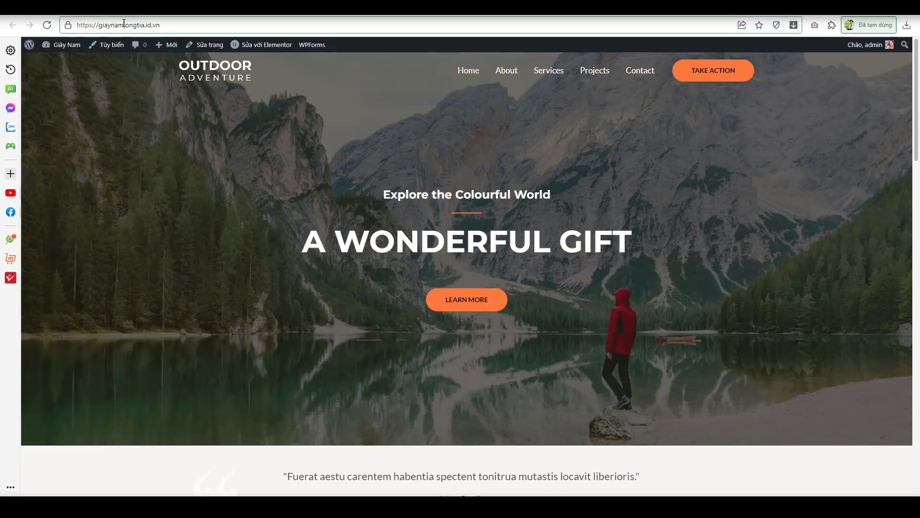
{"action": "double_click", "coordinate": [110, 26]}
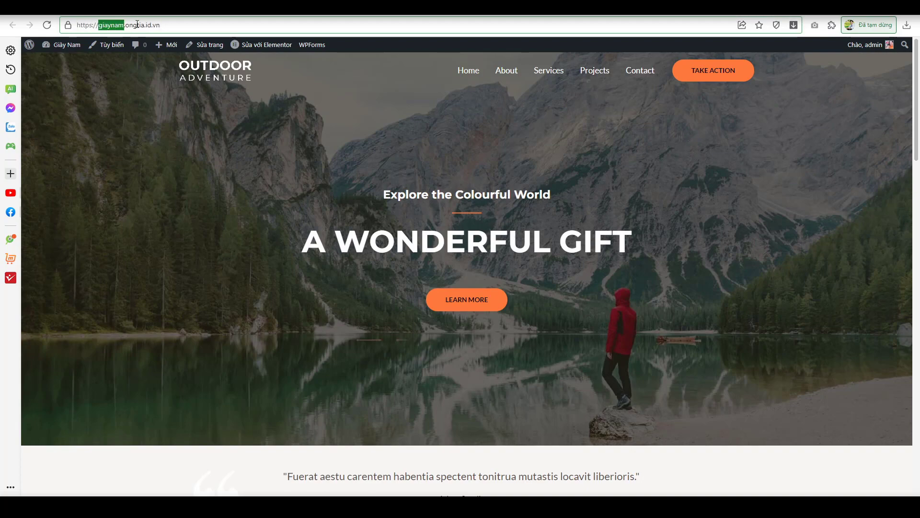
{"action": "left_click", "coordinate": [381, 215]}
{"action": "scroll", "coordinate": [381, 216], "scroll_direction": "down", "scroll_amount": 20}
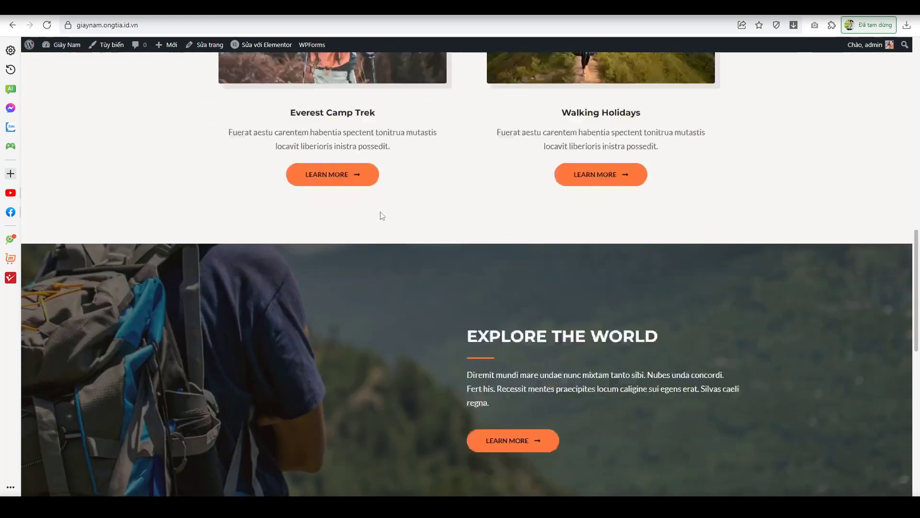
{"action": "scroll", "coordinate": [382, 216], "scroll_direction": "down", "scroll_amount": 3}
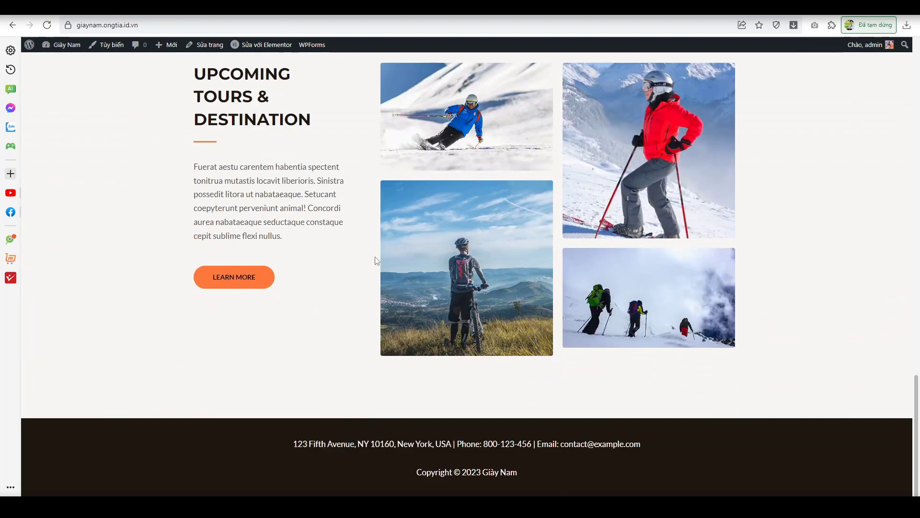
{"action": "scroll", "coordinate": [373, 254], "scroll_direction": "up", "scroll_amount": 10}
{"action": "scroll", "coordinate": [373, 254], "scroll_direction": "up", "scroll_amount": 10}
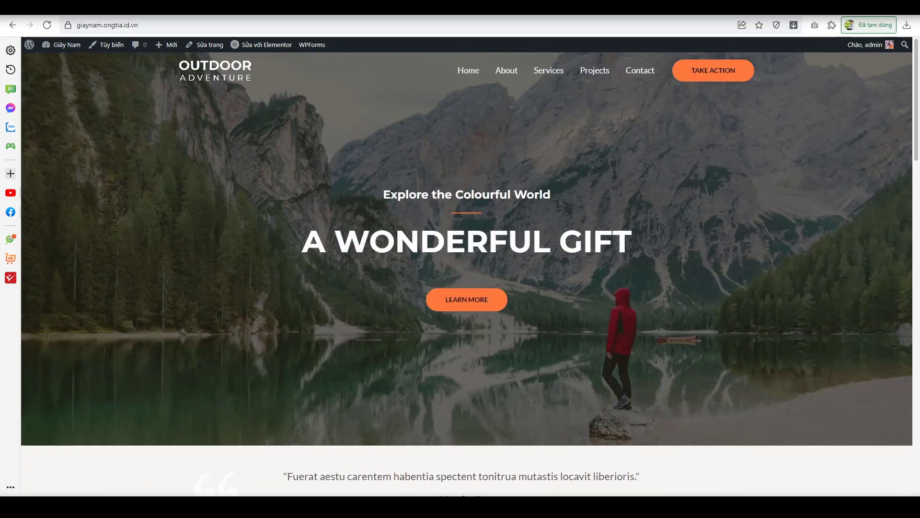
{"action": "scroll", "coordinate": [373, 255], "scroll_direction": "down", "scroll_amount": 10}
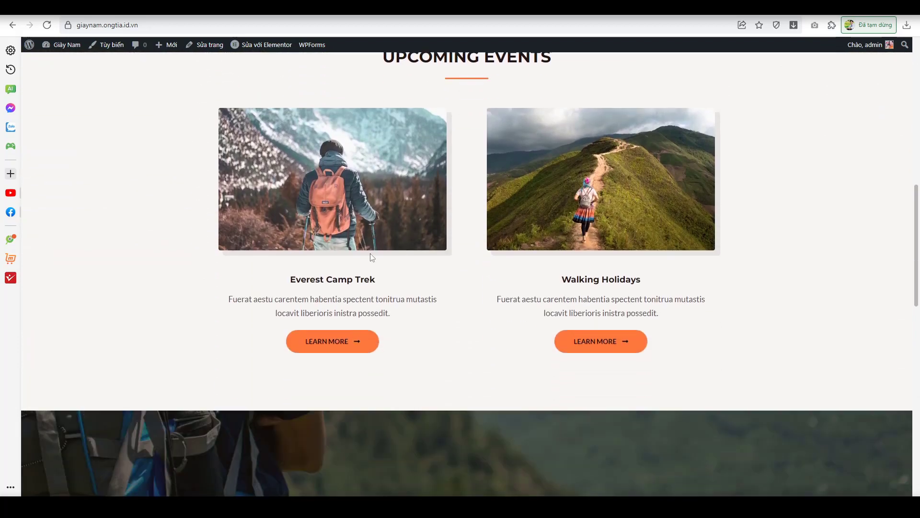
{"action": "scroll", "coordinate": [372, 257], "scroll_direction": "down", "scroll_amount": 10}
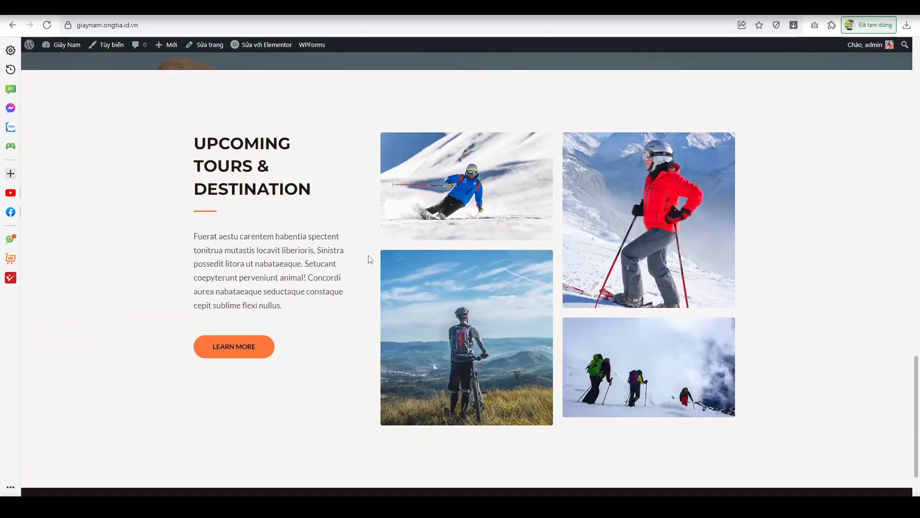
{"action": "scroll", "coordinate": [370, 259], "scroll_direction": "down", "scroll_amount": 2}
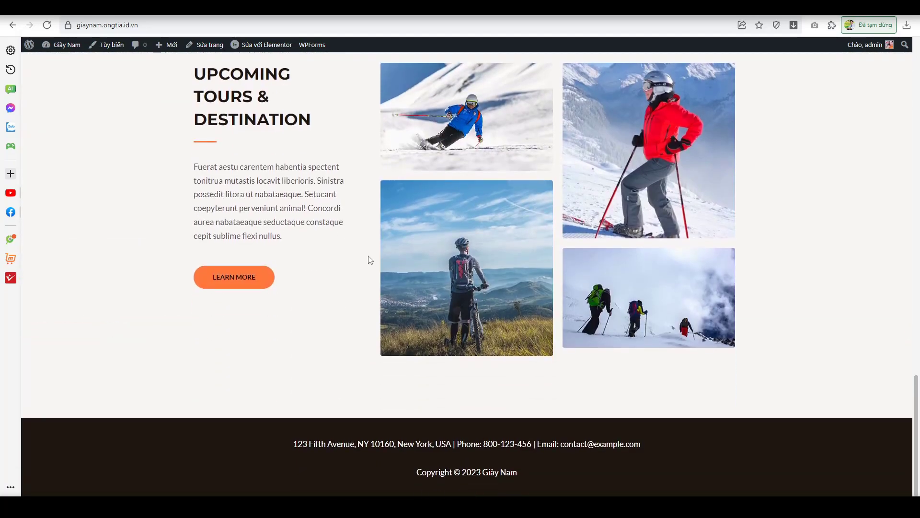
{"action": "scroll", "coordinate": [370, 260], "scroll_direction": "up", "scroll_amount": 12}
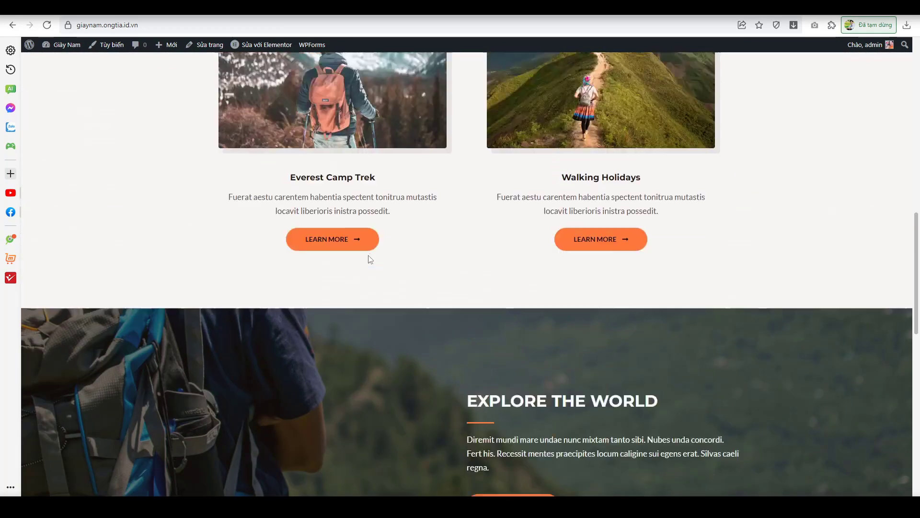
{"action": "scroll", "coordinate": [369, 259], "scroll_direction": "up", "scroll_amount": 7}
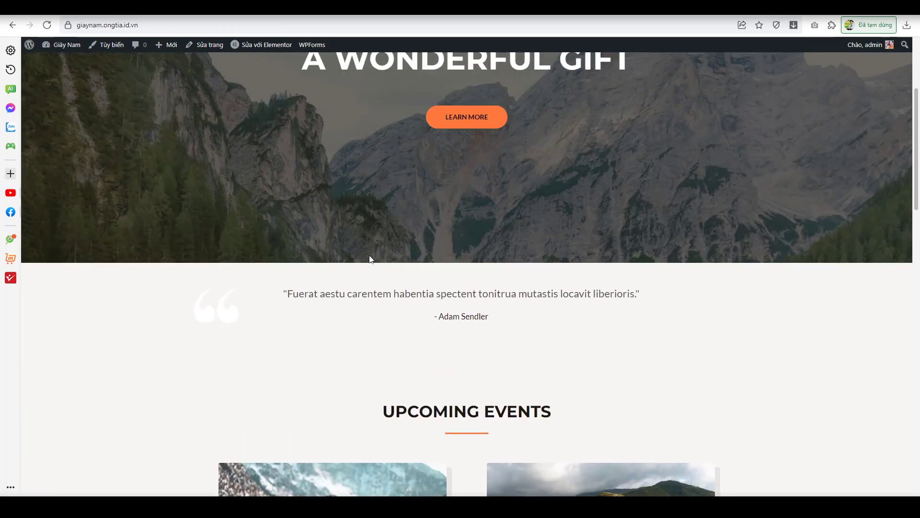
{"action": "scroll", "coordinate": [370, 260], "scroll_direction": "up", "scroll_amount": 3}
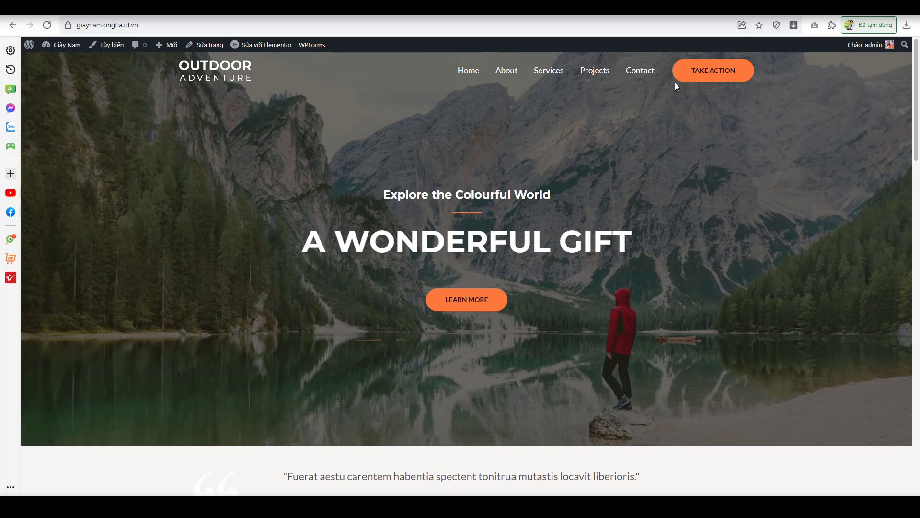
{"action": "left_click", "coordinate": [503, 75]}
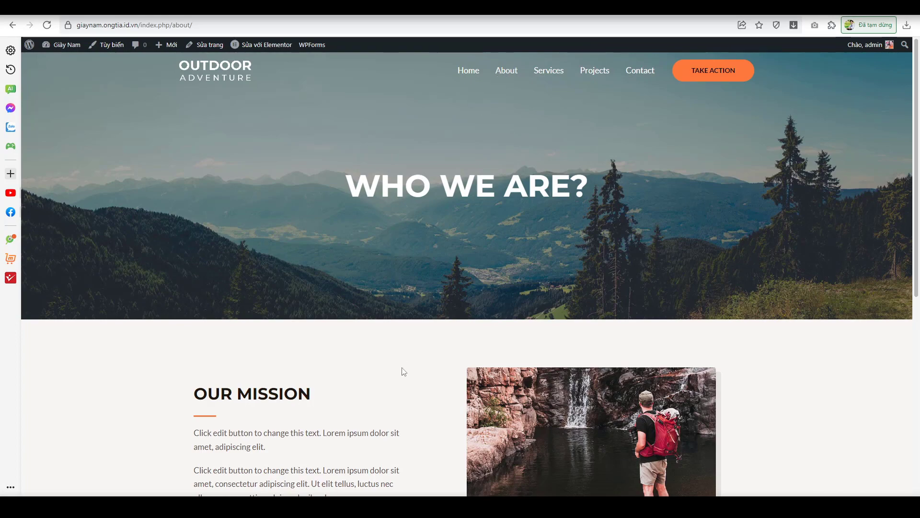
Scroll through the About page
{"action": "scroll", "coordinate": [404, 372], "scroll_direction": "down", "scroll_amount": 7}
{"action": "scroll", "coordinate": [478, 305], "scroll_direction": "up", "scroll_amount": 6}
{"action": "scroll", "coordinate": [478, 305], "scroll_direction": "up", "scroll_amount": 1}
{"action": "scroll", "coordinate": [588, 410], "scroll_direction": "down", "scroll_amount": 4}
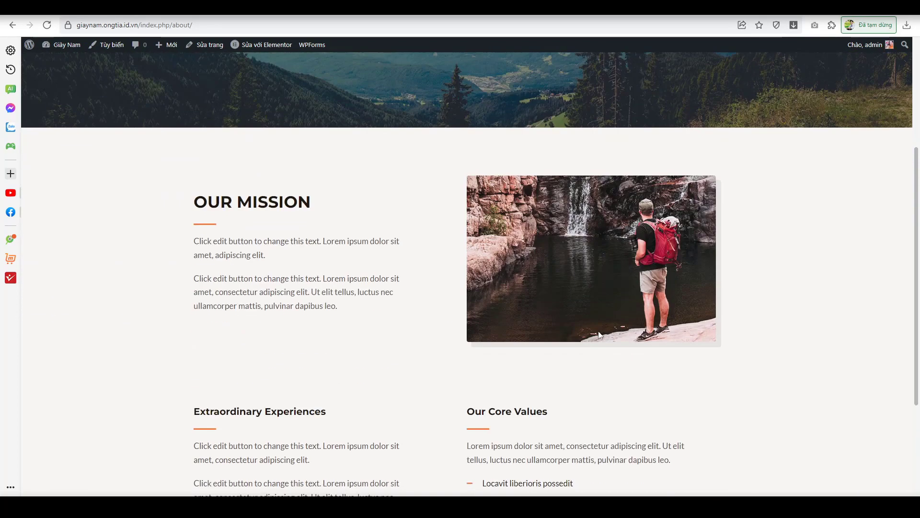
{"action": "scroll", "coordinate": [587, 228], "scroll_direction": "up", "scroll_amount": 4}
Open the Projects page and scroll through its content
{"action": "left_click", "coordinate": [599, 77]}
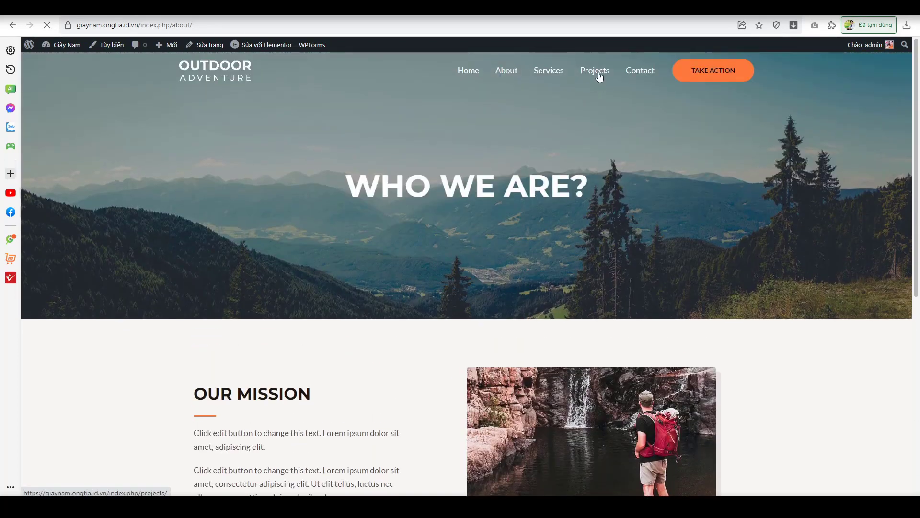
{"action": "scroll", "coordinate": [593, 274], "scroll_direction": "down", "scroll_amount": 15}
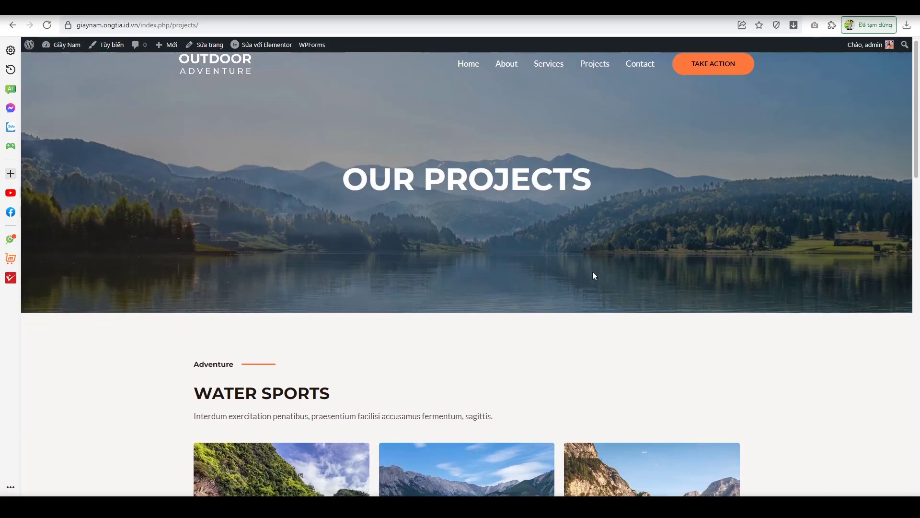
{"action": "scroll", "coordinate": [598, 307], "scroll_direction": "down", "scroll_amount": 5}
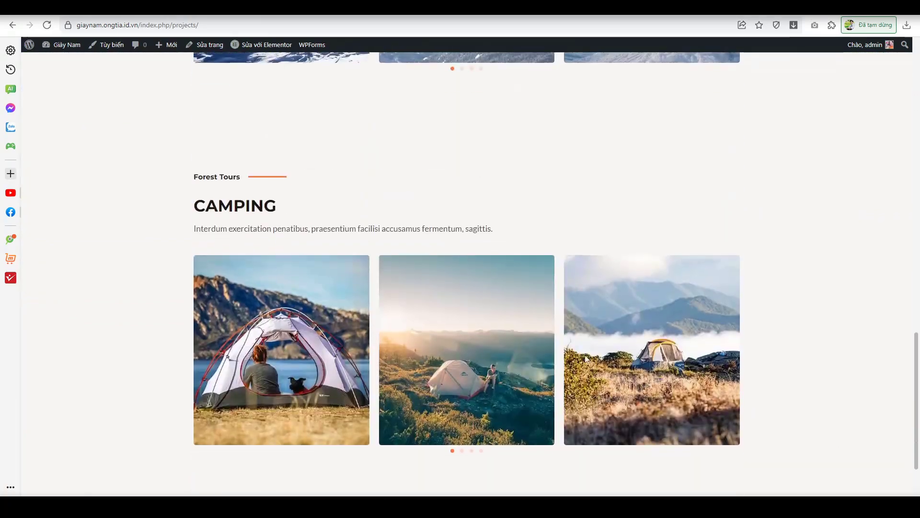
{"action": "scroll", "coordinate": [585, 357], "scroll_direction": "up", "scroll_amount": 16}
{"action": "scroll", "coordinate": [624, 258], "scroll_direction": "up", "scroll_amount": 4}
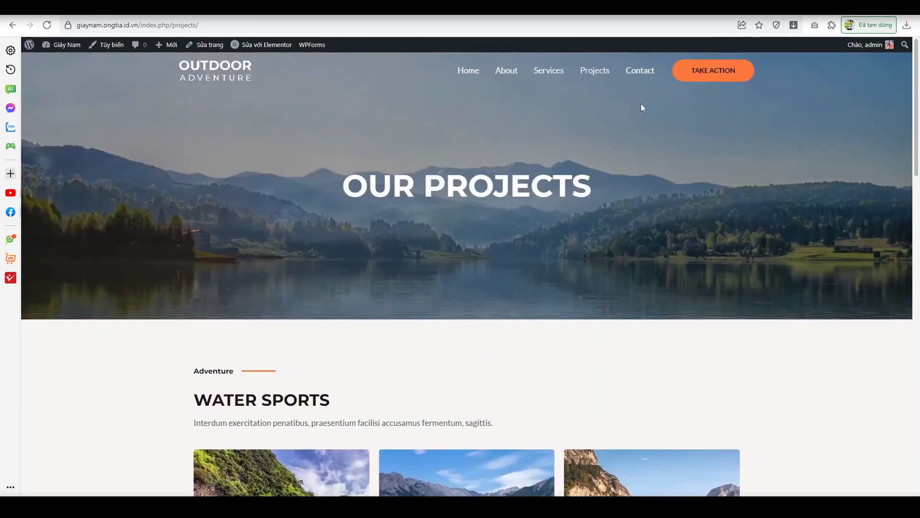
Open the Contact page, scroll it, and select its path in the address bar
{"action": "left_click", "coordinate": [643, 78]}
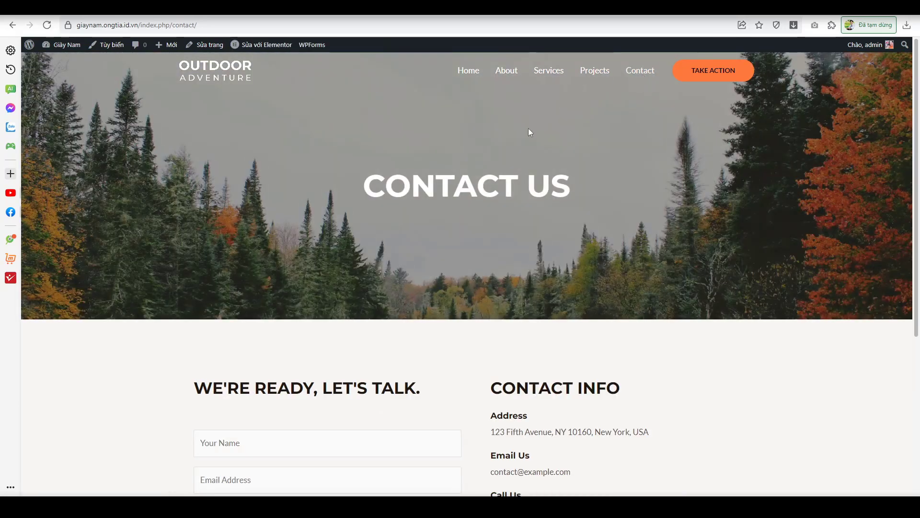
{"action": "scroll", "coordinate": [382, 315], "scroll_direction": "down", "scroll_amount": 5}
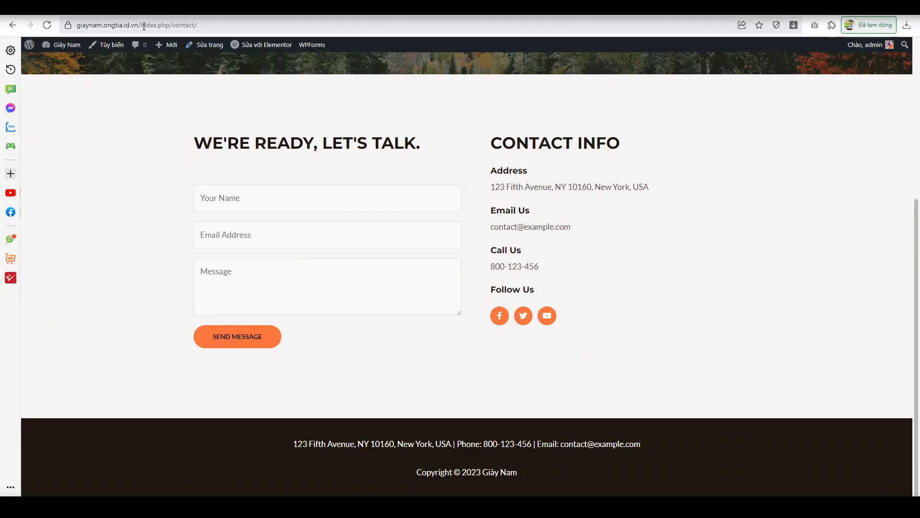
{"action": "left_click_drag", "start_coordinate": [144, 26], "coordinate": [224, 26]}
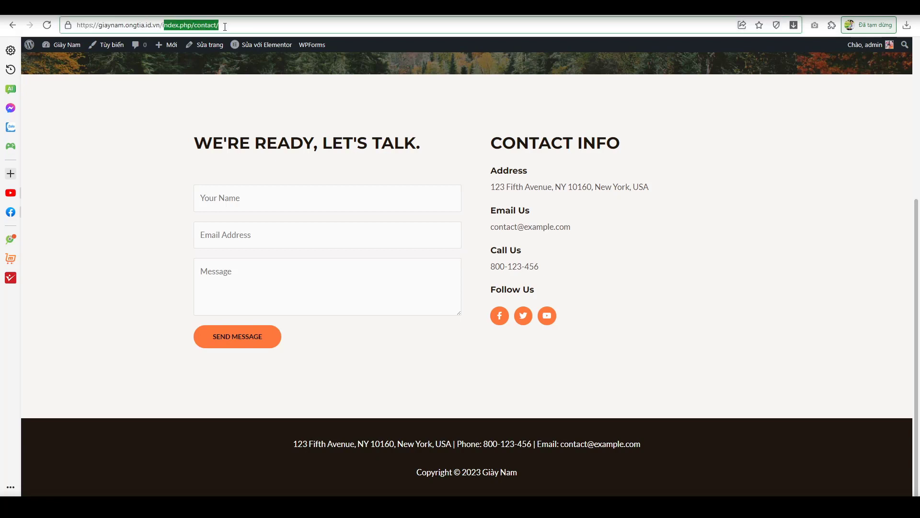
Change the URL path to /wp-admin to load the WordPress admin dashboard
{"action": "key", "text": "BackSpace"}
{"action": "key", "text": "BackSpace"}
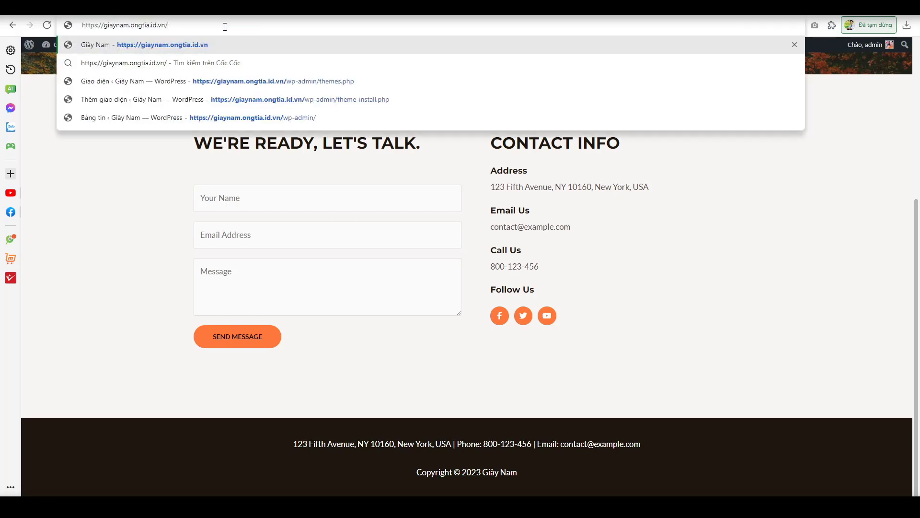
{"action": "type", "text": "w"}
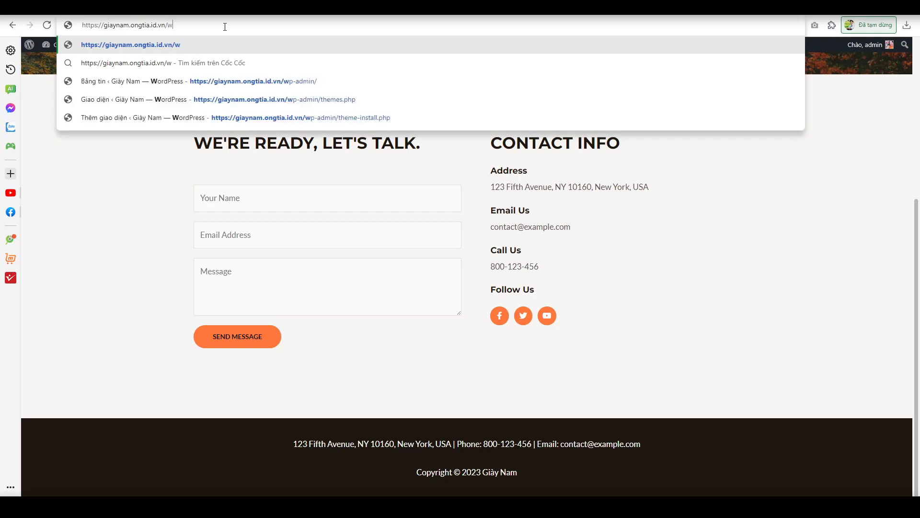
{"action": "type", "text": "p-admin/"}
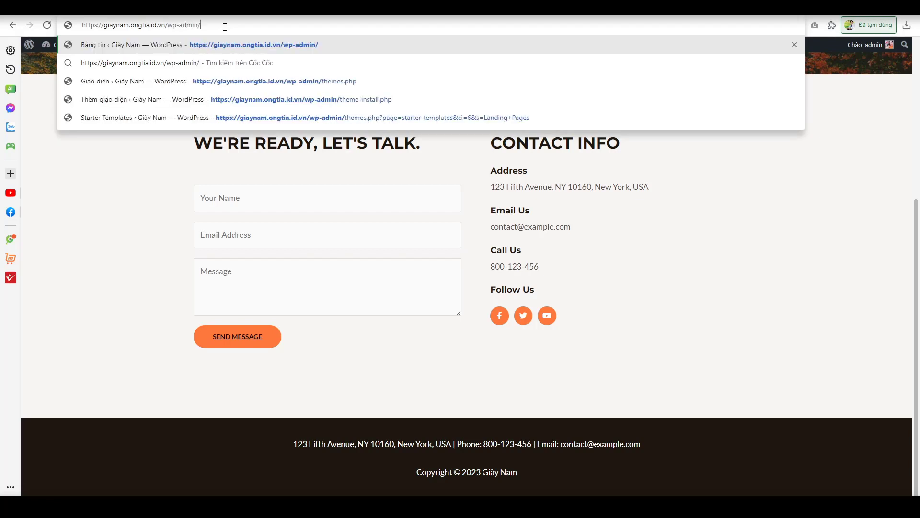
{"action": "key", "text": "Return"}
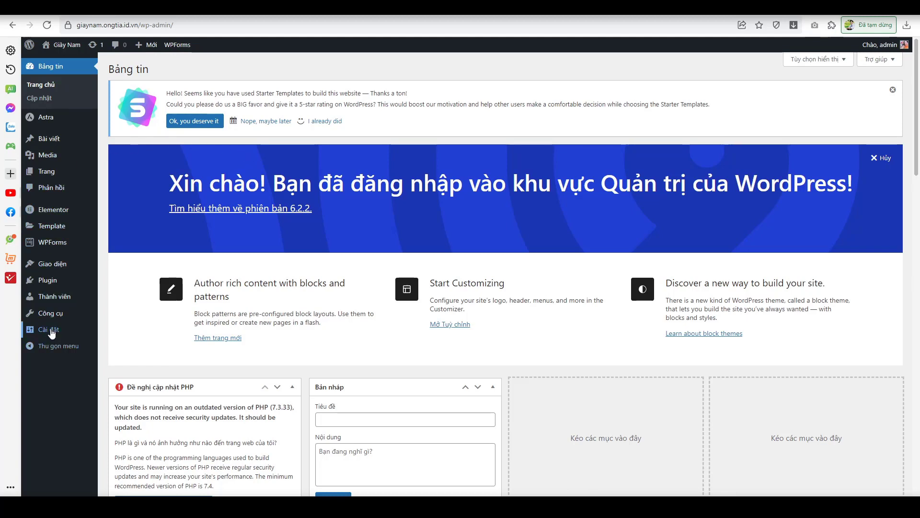
{"action": "mouse_move", "coordinate": [48, 283]}
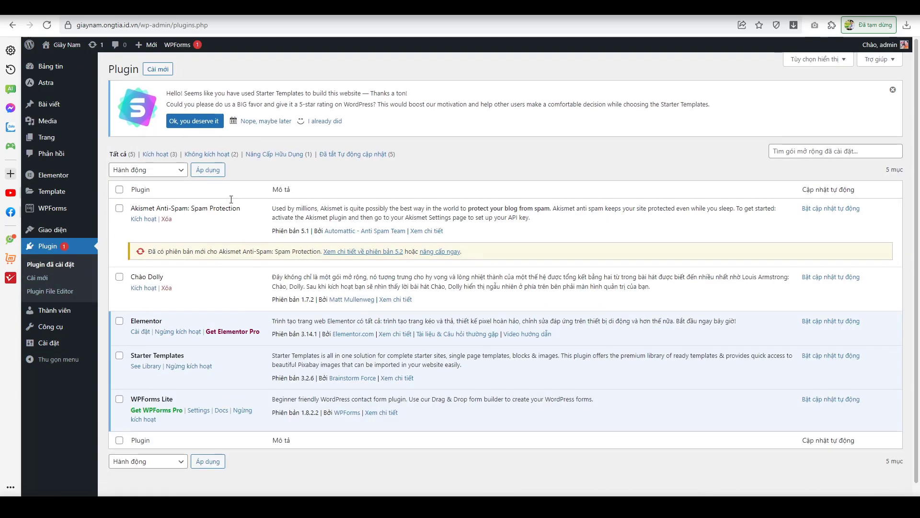
Upload and install elementor-pro-2023.zip, then activate Elementor Pro 3.14.1
{"action": "left_click", "coordinate": [161, 71]}
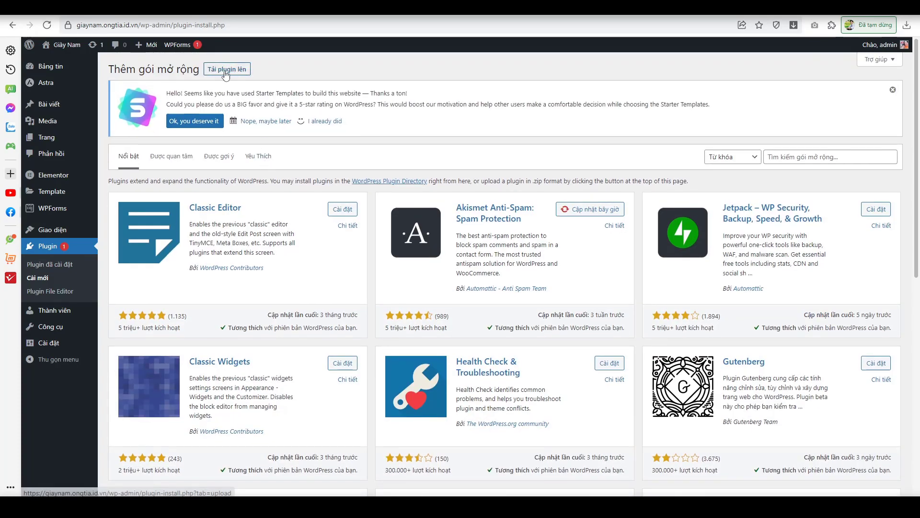
{"action": "left_click", "coordinate": [226, 70]}
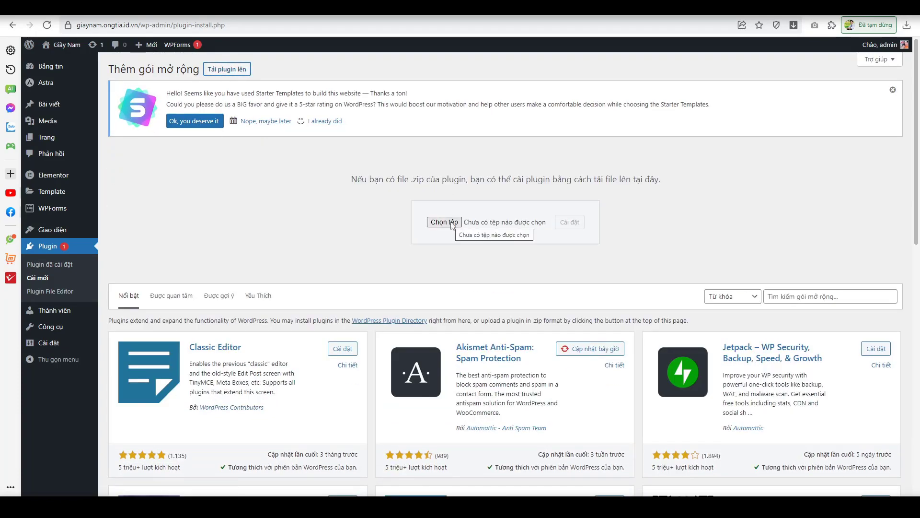
{"action": "left_click", "coordinate": [452, 223]}
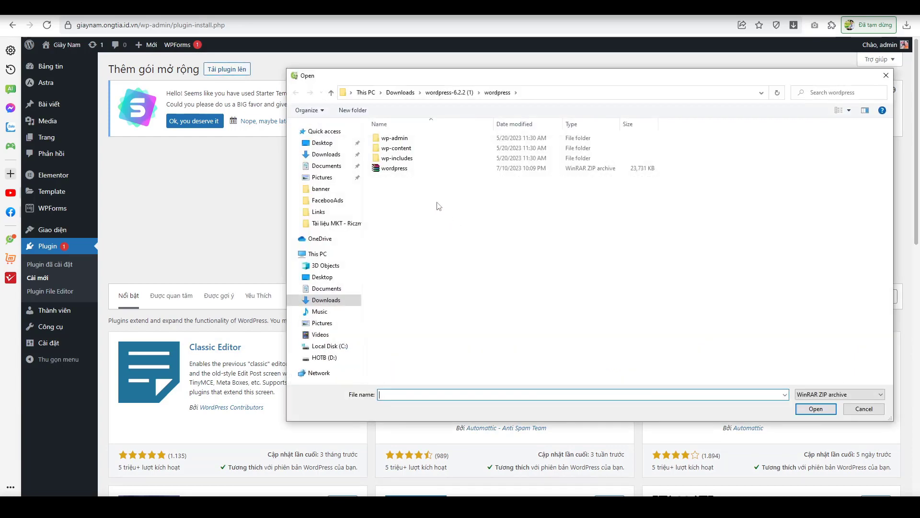
{"action": "double_click", "coordinate": [401, 163]}
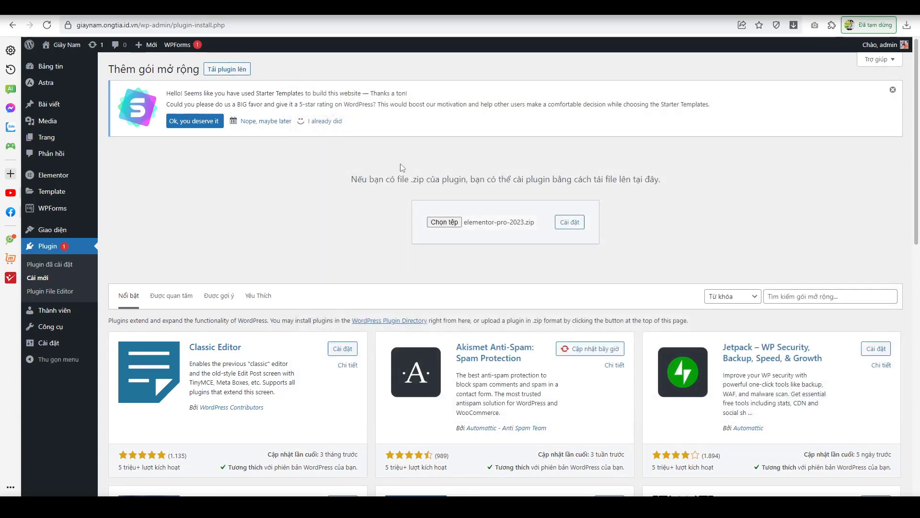
{"action": "left_click", "coordinate": [570, 222]}
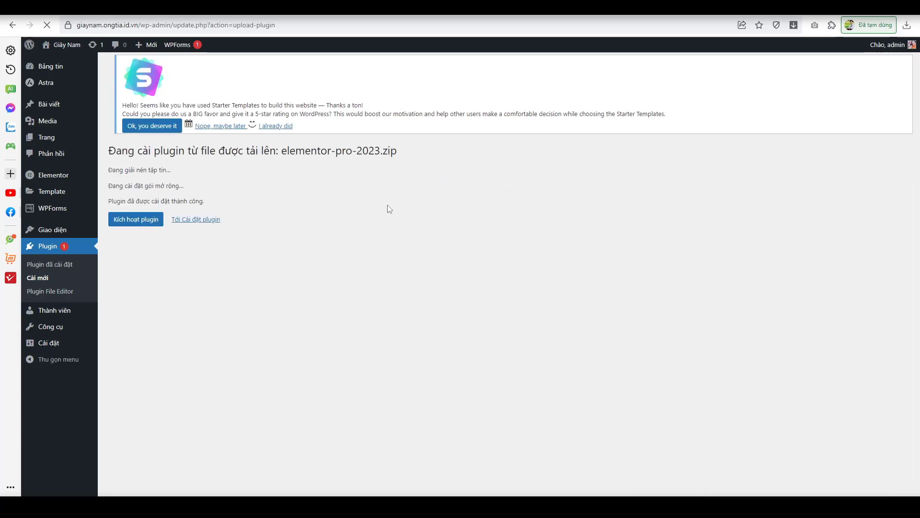
{"action": "left_click", "coordinate": [129, 219]}
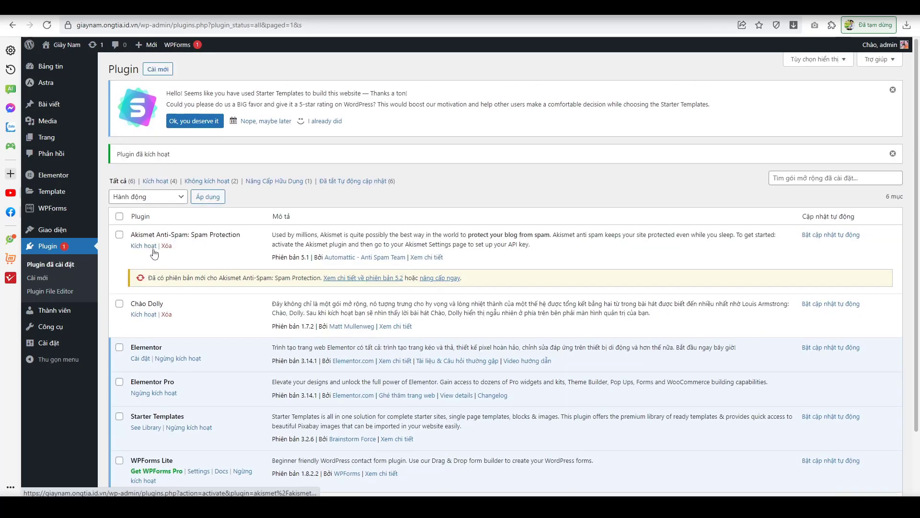
{"action": "scroll", "coordinate": [158, 268], "scroll_direction": "down", "scroll_amount": 2}
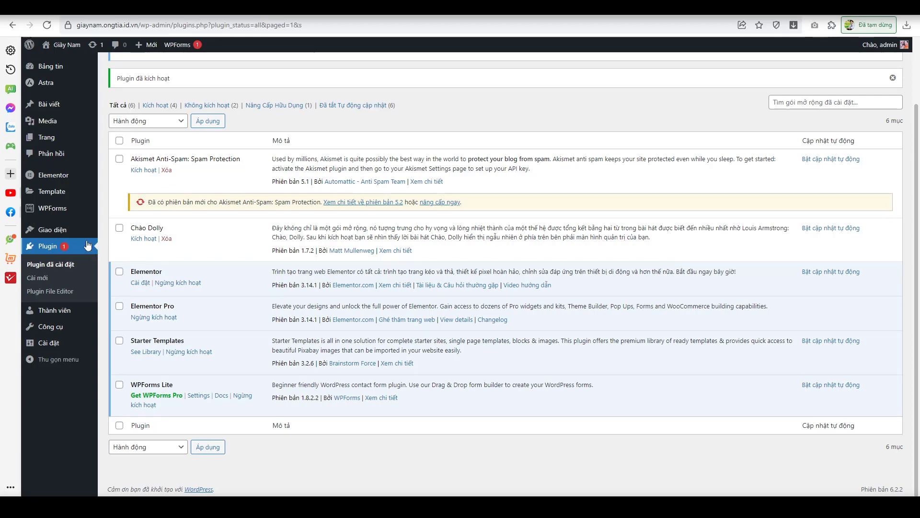
{"action": "mouse_move", "coordinate": [59, 230]}
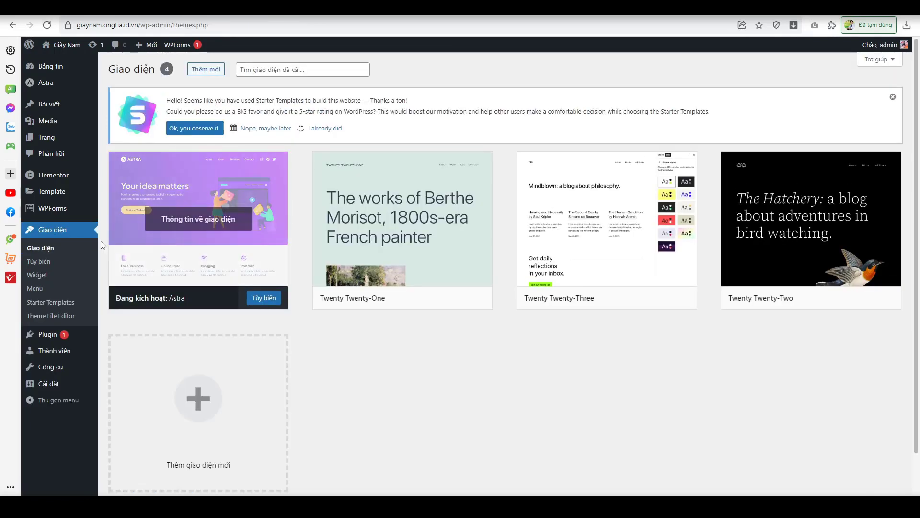
{"action": "left_click", "coordinate": [42, 262]}
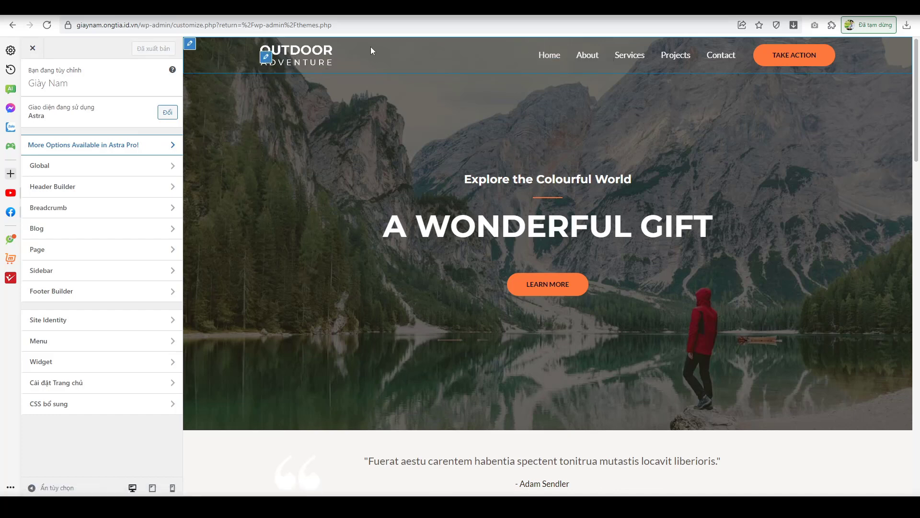
{"action": "left_click", "coordinate": [538, 50]}
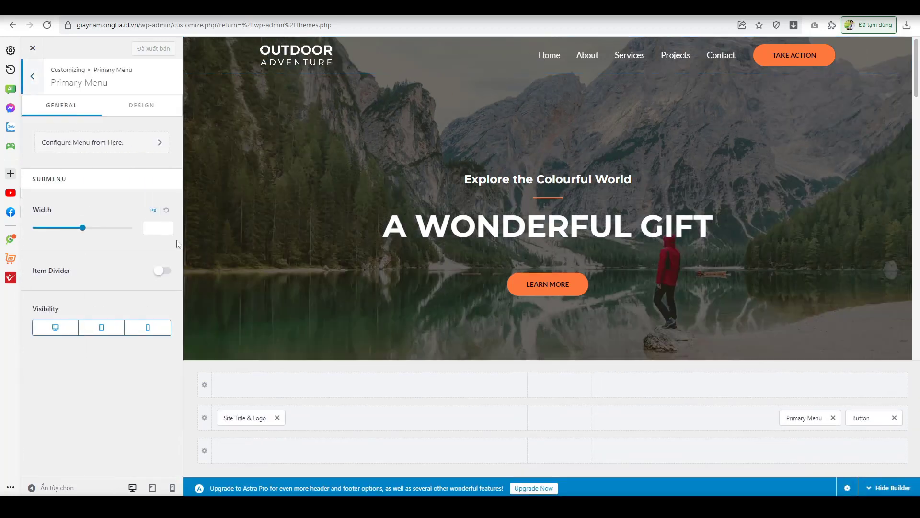
{"action": "left_click", "coordinate": [161, 143]}
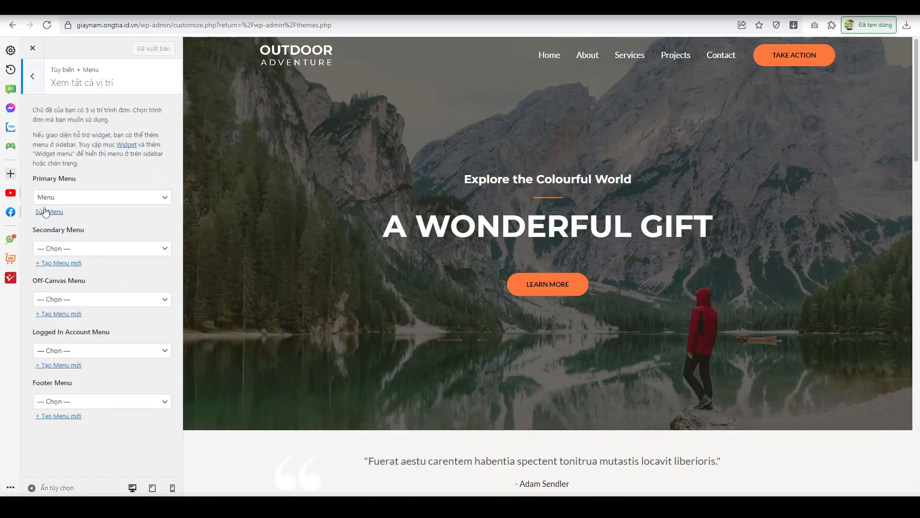
{"action": "left_click", "coordinate": [46, 212]}
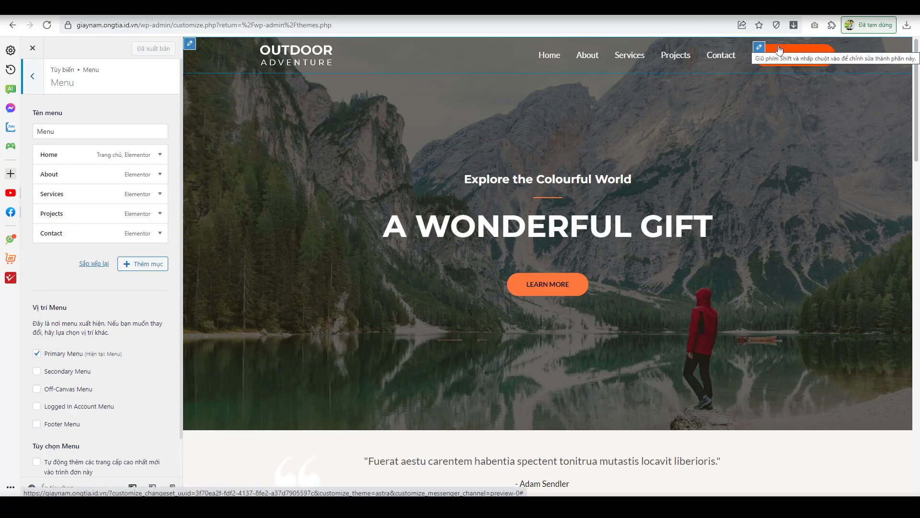
{"action": "scroll", "coordinate": [713, 165], "scroll_direction": "down", "scroll_amount": 10}
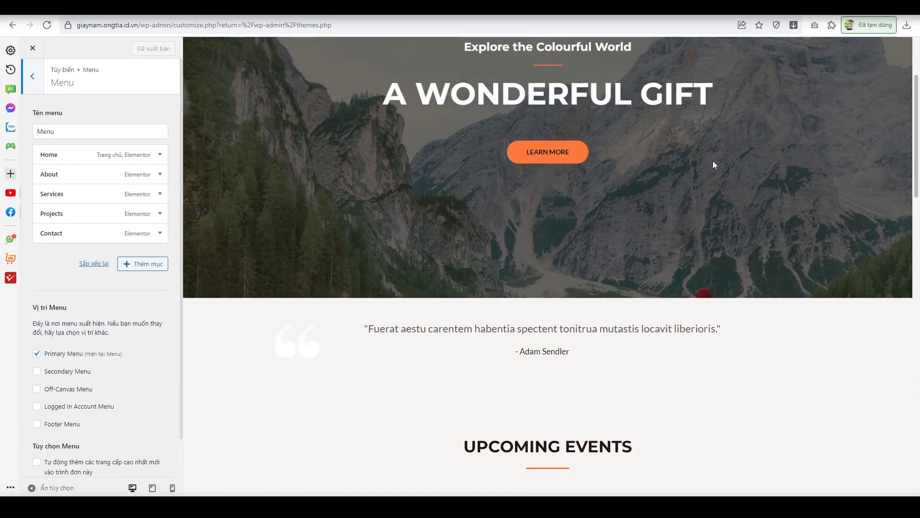
{"action": "scroll", "coordinate": [544, 232], "scroll_direction": "down", "scroll_amount": 6}
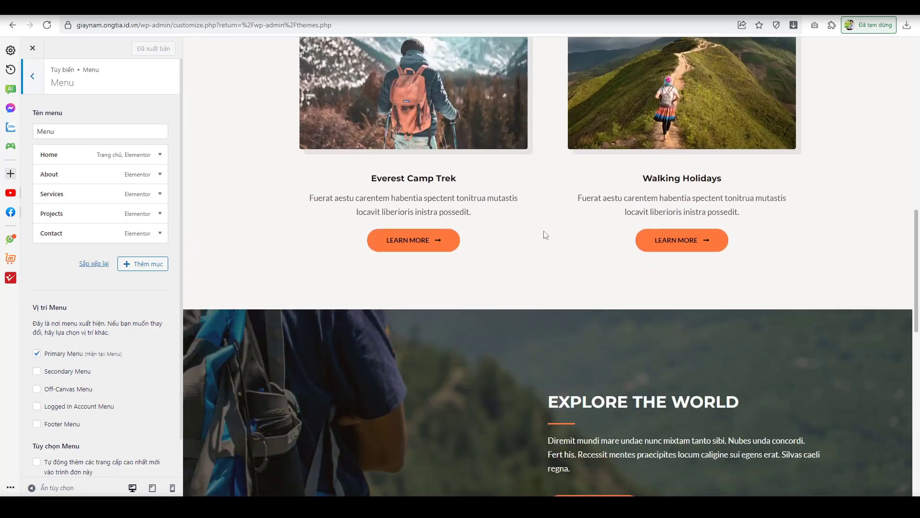
{"action": "scroll", "coordinate": [531, 240], "scroll_direction": "up", "scroll_amount": 4}
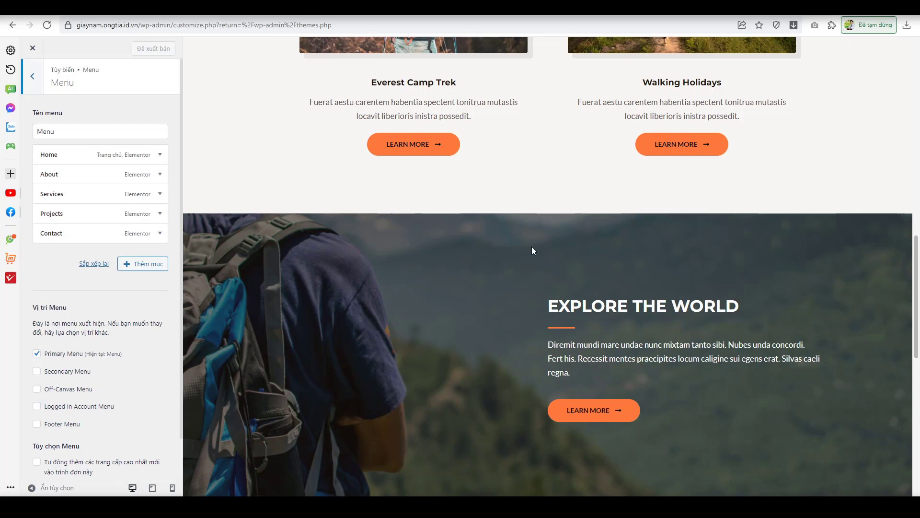
{"action": "scroll", "coordinate": [542, 287], "scroll_direction": "up", "scroll_amount": 5}
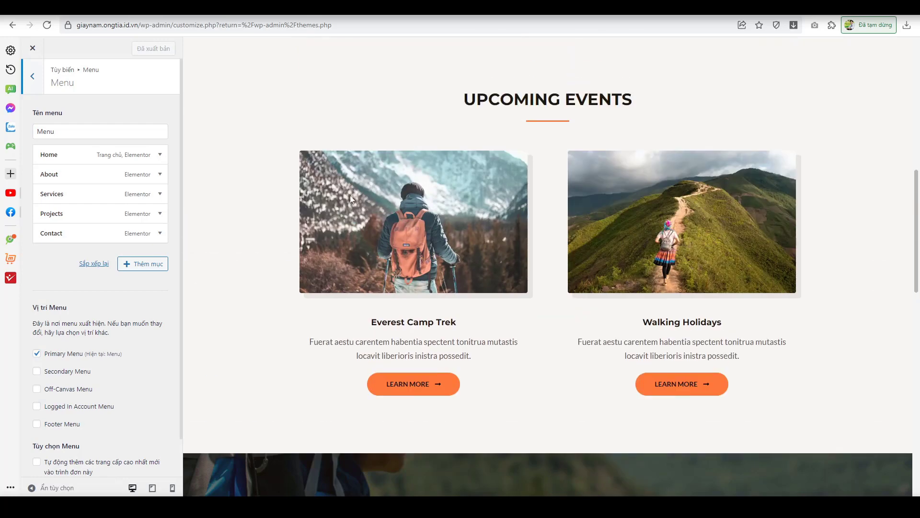
{"action": "scroll", "coordinate": [504, 250], "scroll_direction": "up", "scroll_amount": 8}
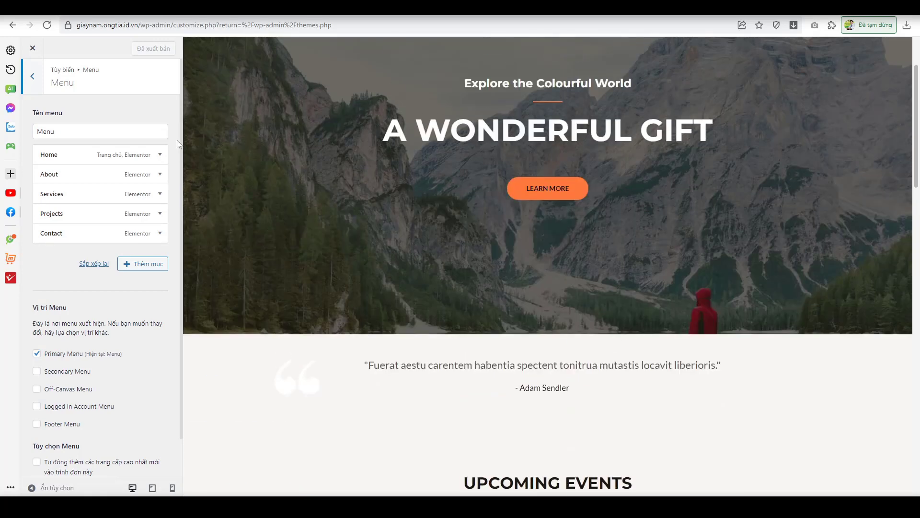
{"action": "scroll", "coordinate": [288, 168], "scroll_direction": "down", "scroll_amount": 18}
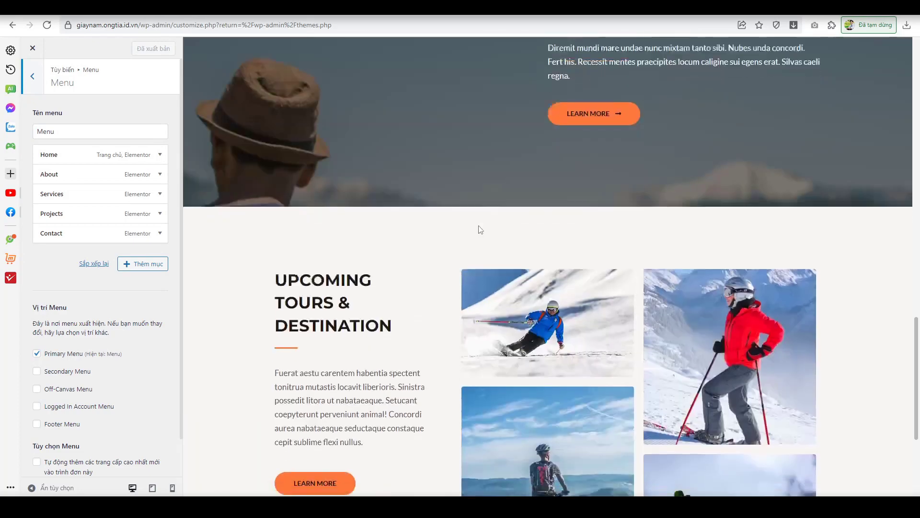
{"action": "scroll", "coordinate": [480, 229], "scroll_direction": "down", "scroll_amount": 4}
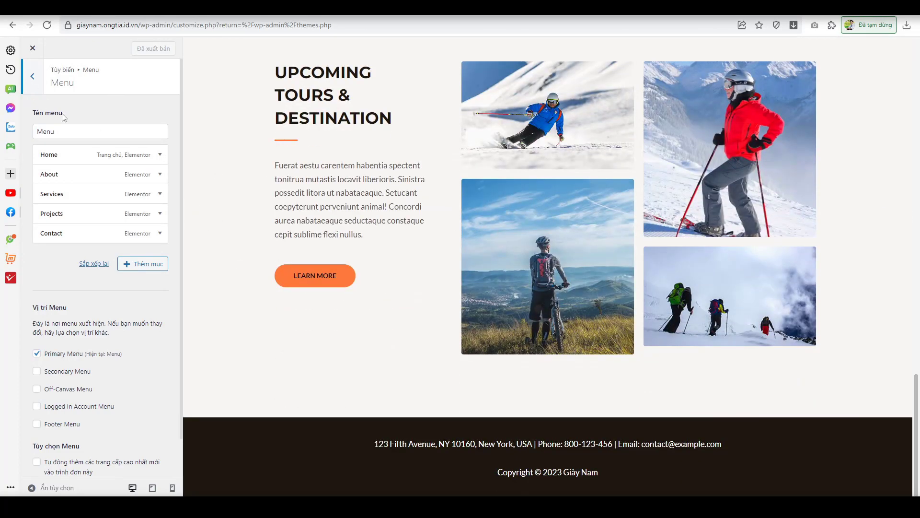
{"action": "left_click", "coordinate": [33, 48]}
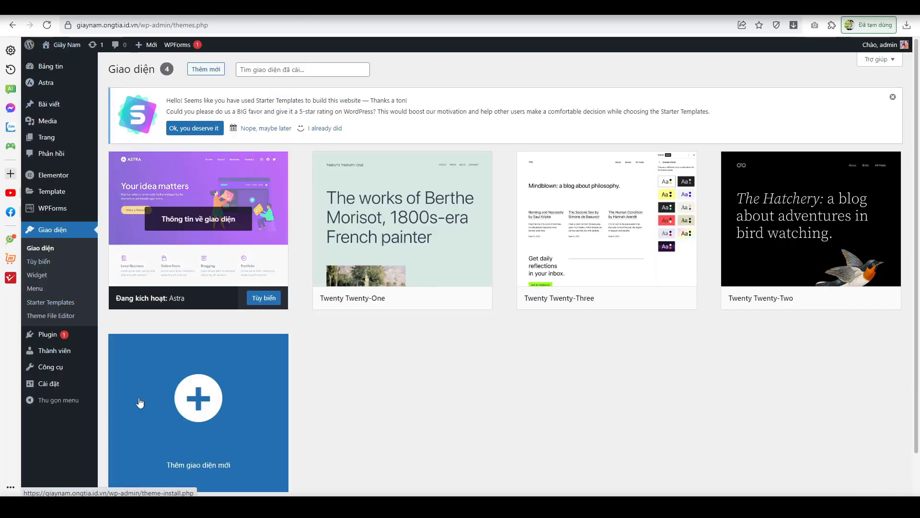
Open the Home page from All Pages in the Elementor editor
{"action": "mouse_move", "coordinate": [49, 142]}
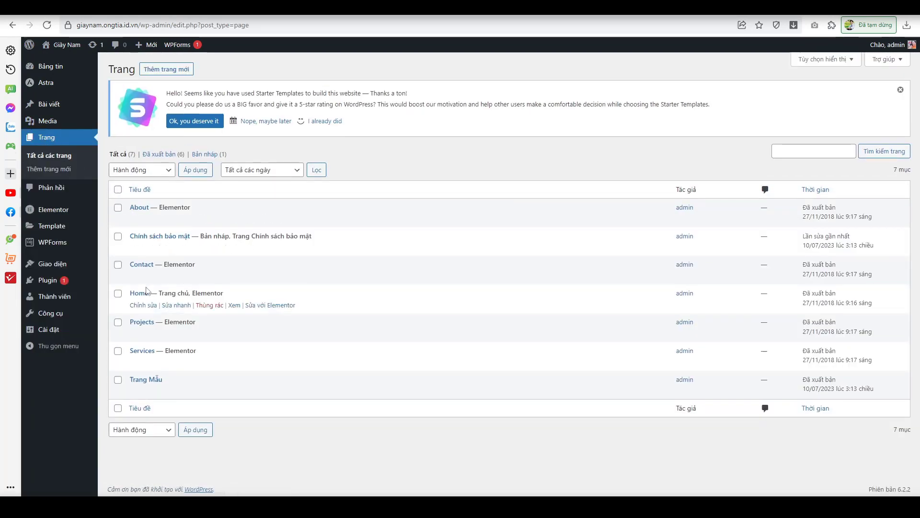
{"action": "left_click", "coordinate": [268, 307]}
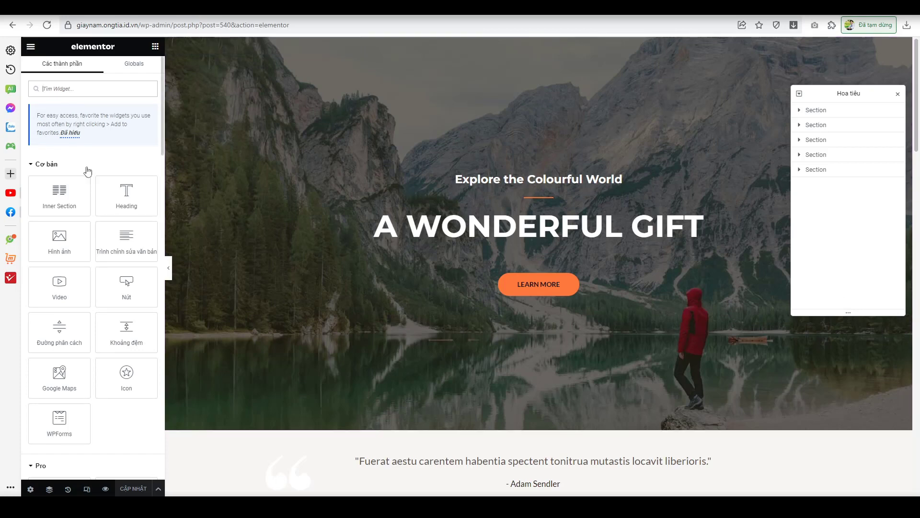
Collapse the 'Cơ bản' widget category and scroll through the Pro widgets
{"action": "left_click", "coordinate": [32, 164]}
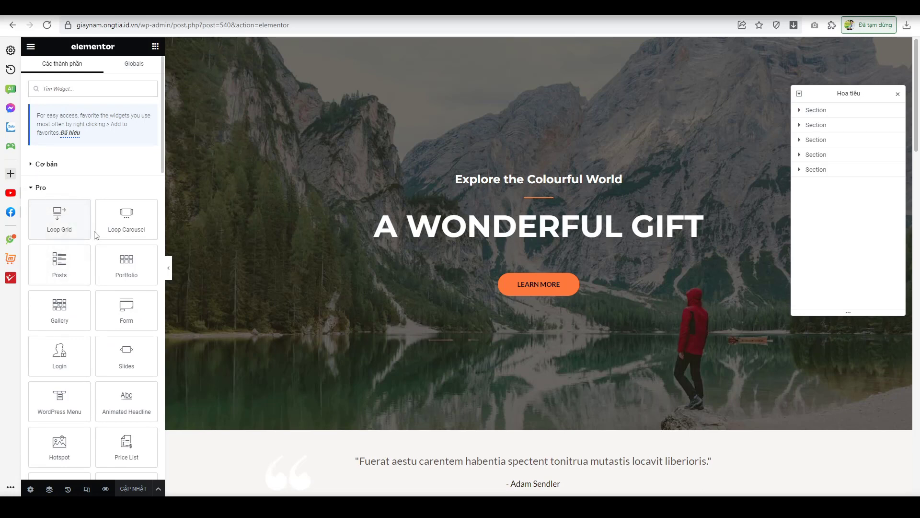
{"action": "scroll", "coordinate": [95, 235], "scroll_direction": "down", "scroll_amount": 1}
{"action": "scroll", "coordinate": [95, 235], "scroll_direction": "down", "scroll_amount": 2}
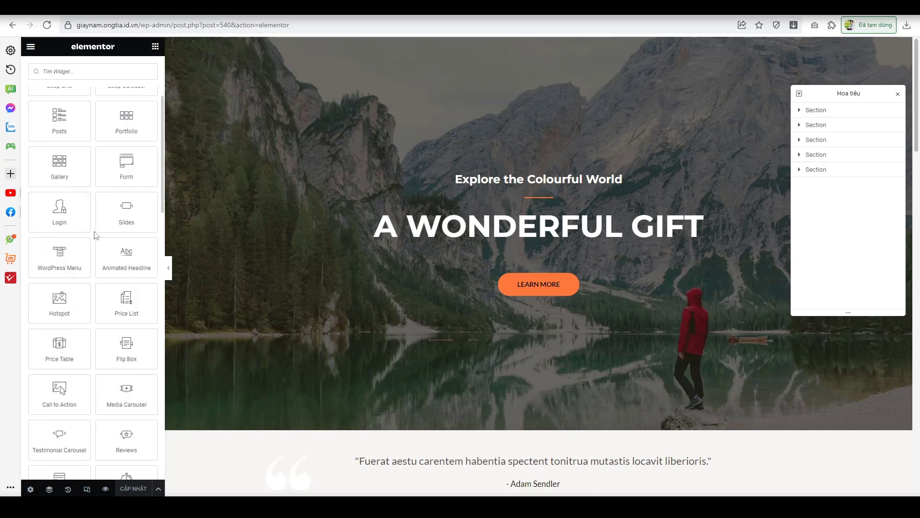
{"action": "scroll", "coordinate": [94, 245], "scroll_direction": "up", "scroll_amount": 1}
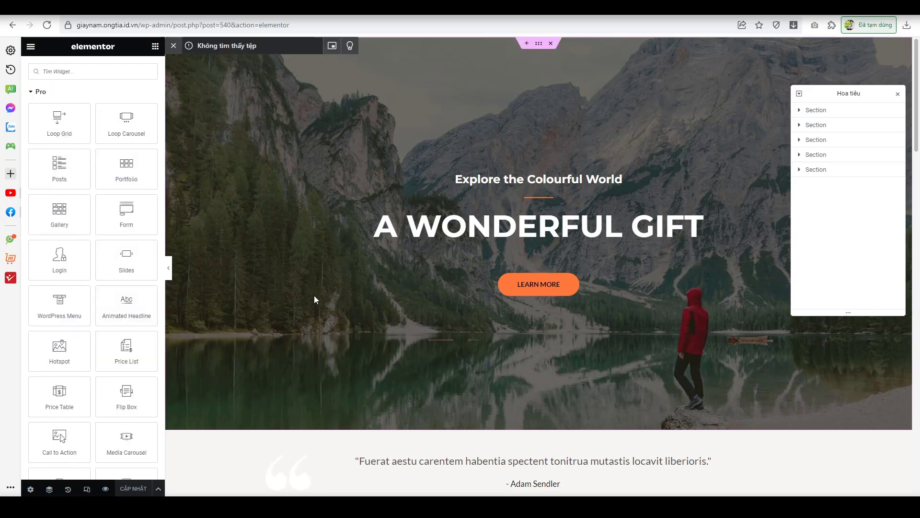